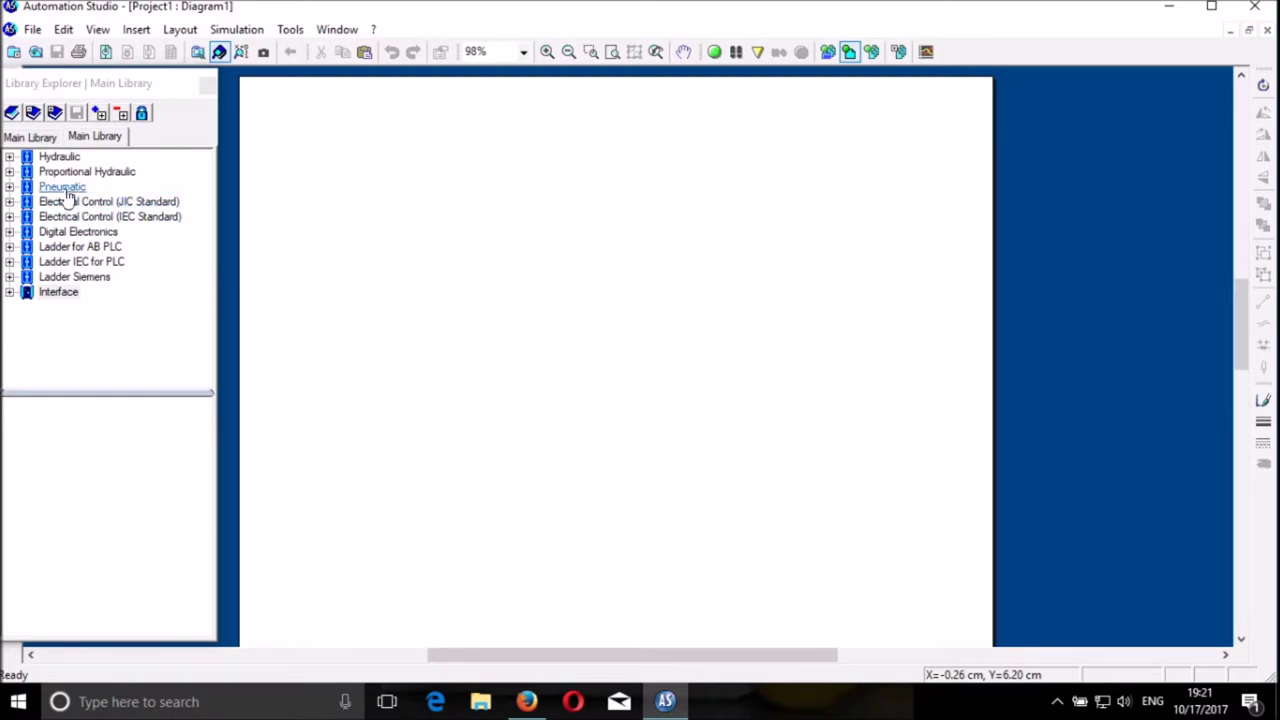
Step: Place a Pneumatic Pressure Source from the Pneumatic library on the diagram and a Double-Acting Cylinder above it
{"action": "left_click", "coordinate": [62, 188]}
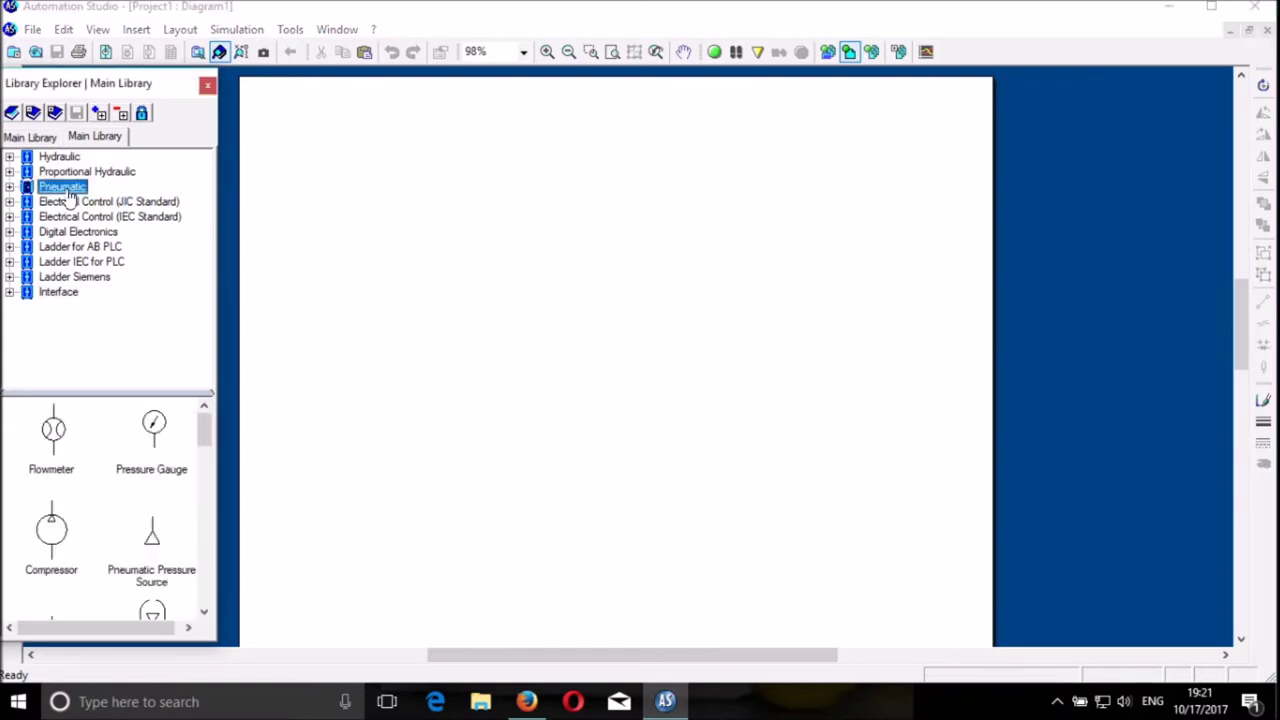
{"action": "left_click_drag", "start_coordinate": [151, 541], "coordinate": [434, 346]}
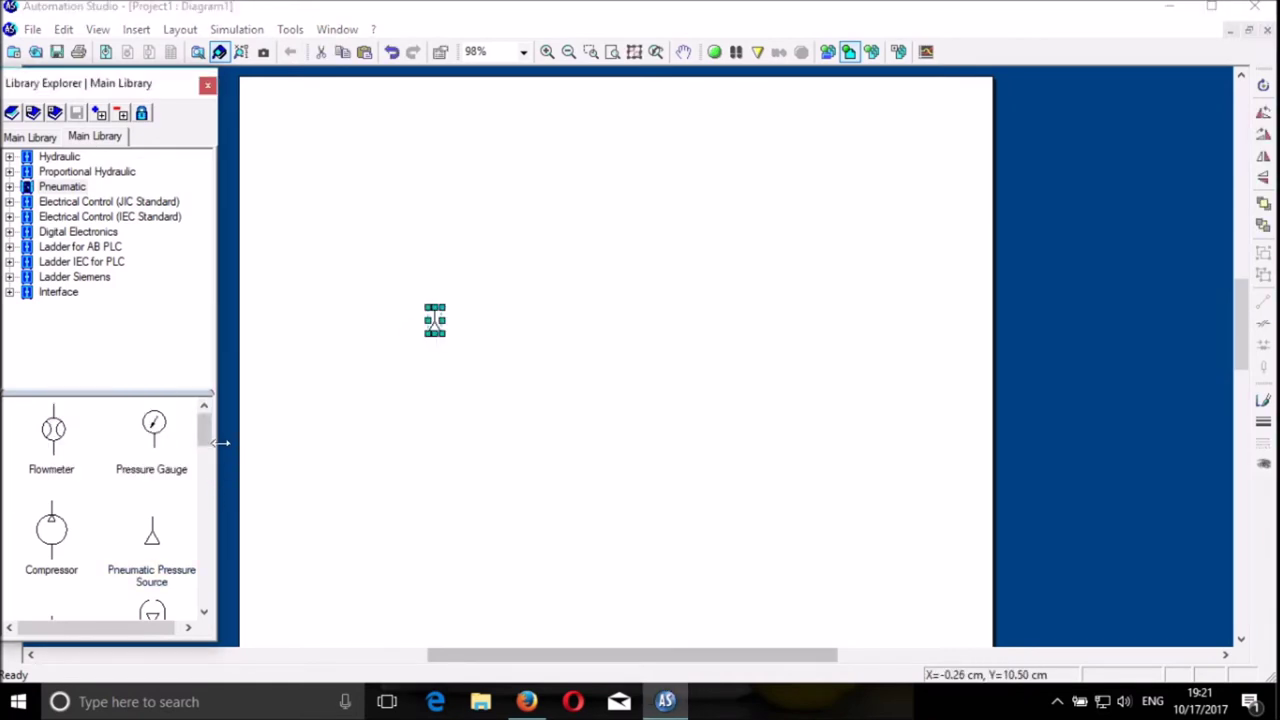
{"action": "left_click_drag", "start_coordinate": [206, 443], "coordinate": [201, 483]}
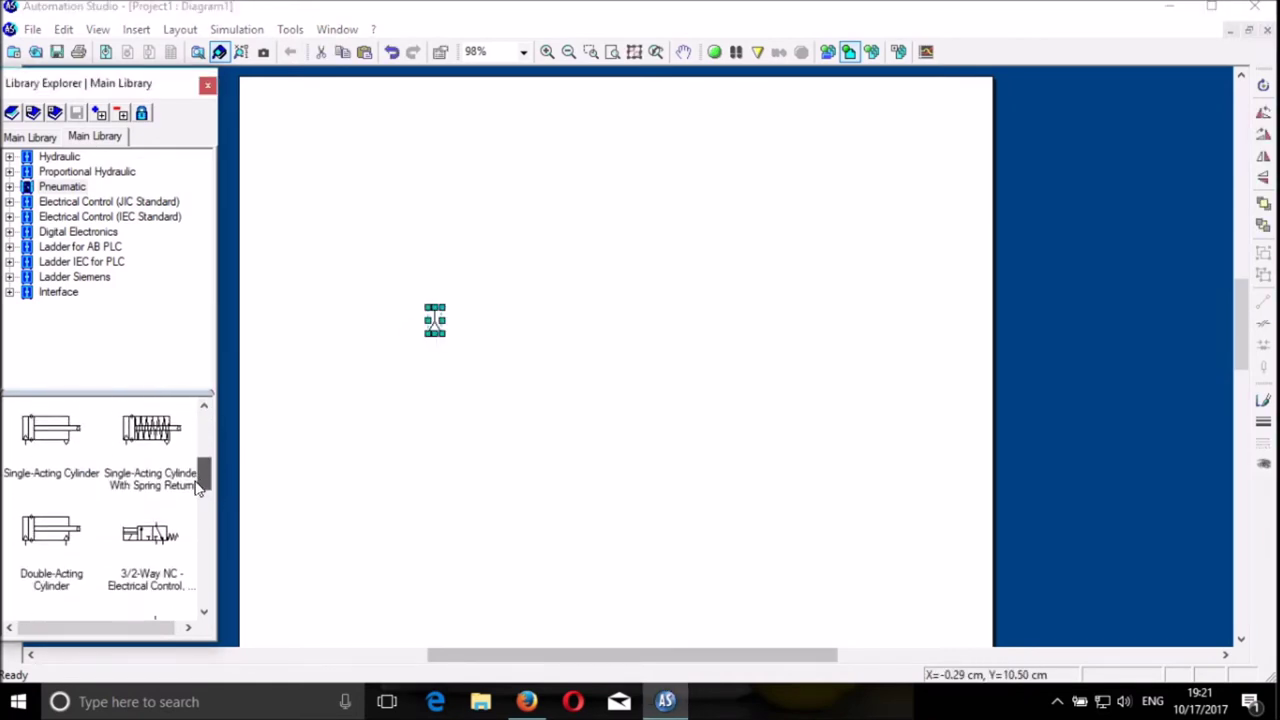
{"action": "left_click_drag", "start_coordinate": [62, 526], "coordinate": [410, 160]}
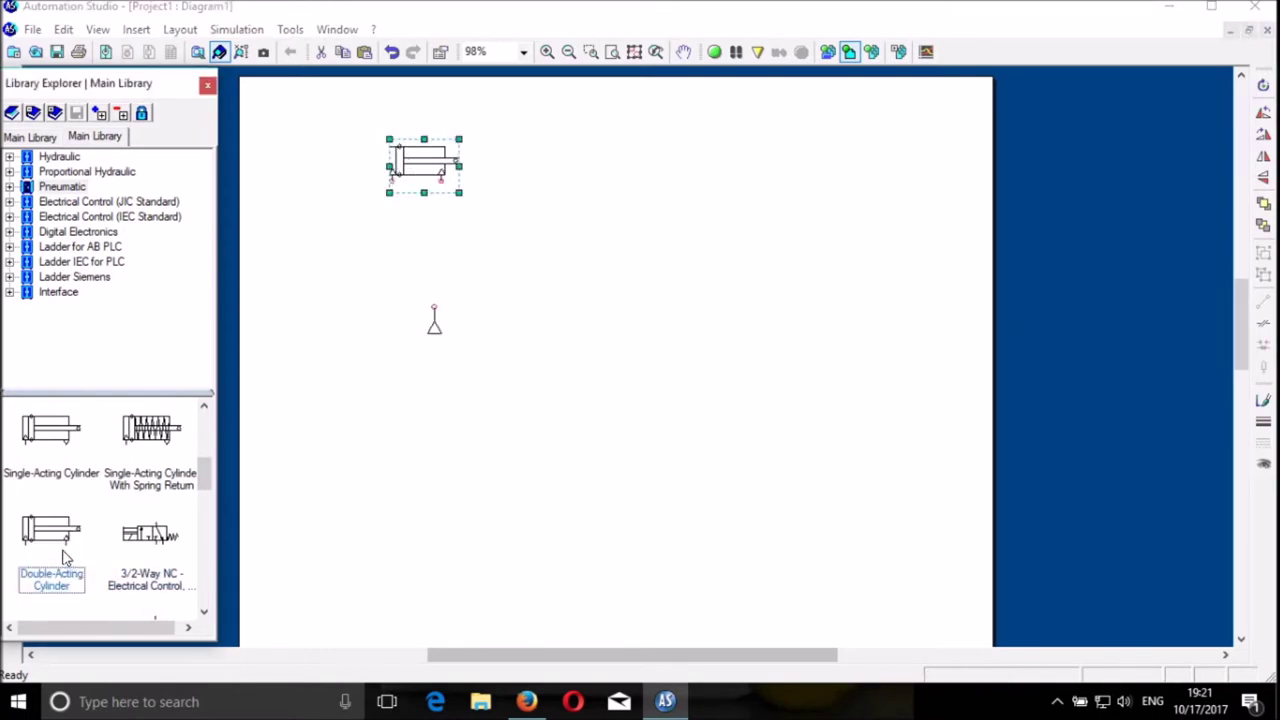
Step: Place a 5/2-way NO valve between the cylinder and the pressure source
{"action": "scroll", "coordinate": [50, 575], "scroll_direction": "down", "scroll_amount": 2}
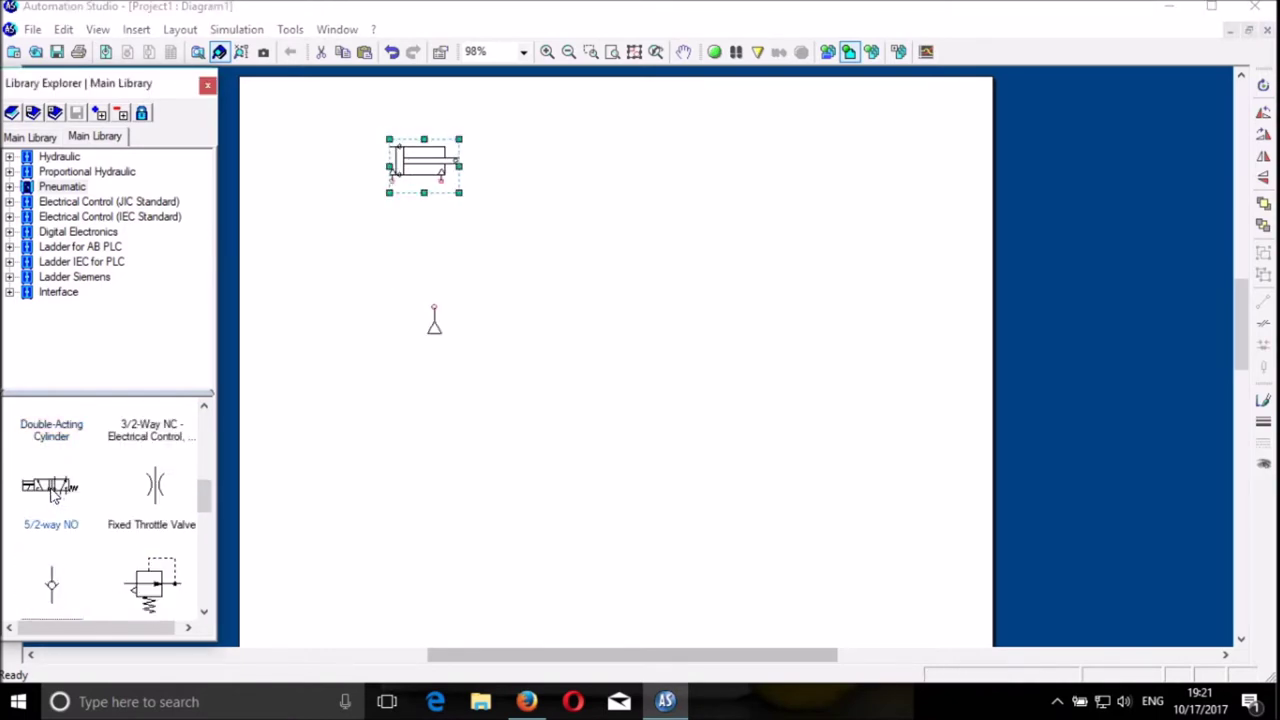
{"action": "left_click_drag", "start_coordinate": [54, 497], "coordinate": [413, 259]}
{"action": "left_click", "coordinate": [351, 346]}
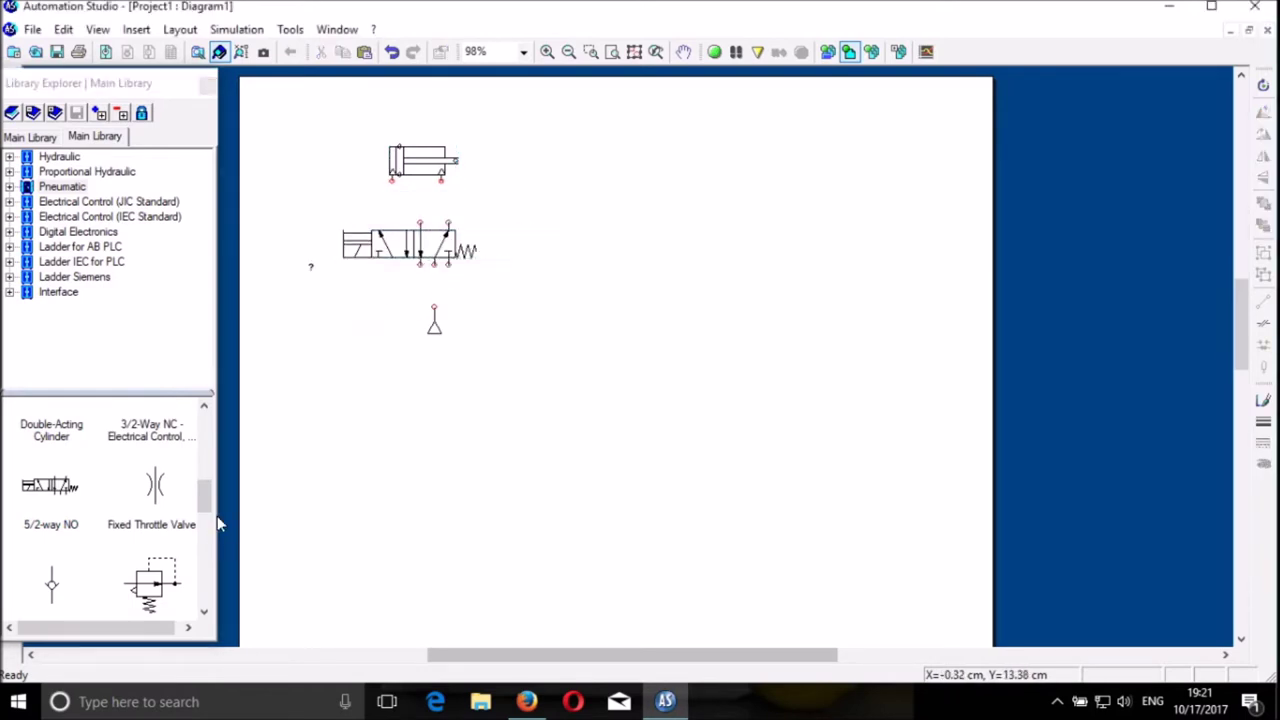
Step: Attach two Exhausts to the valve's outer lower ports and the pressure source to its middle lower port
{"action": "left_click_drag", "start_coordinate": [210, 500], "coordinate": [217, 443]}
{"action": "left_click_drag", "start_coordinate": [55, 548], "coordinate": [421, 296]}
{"action": "left_click", "coordinate": [349, 366]}
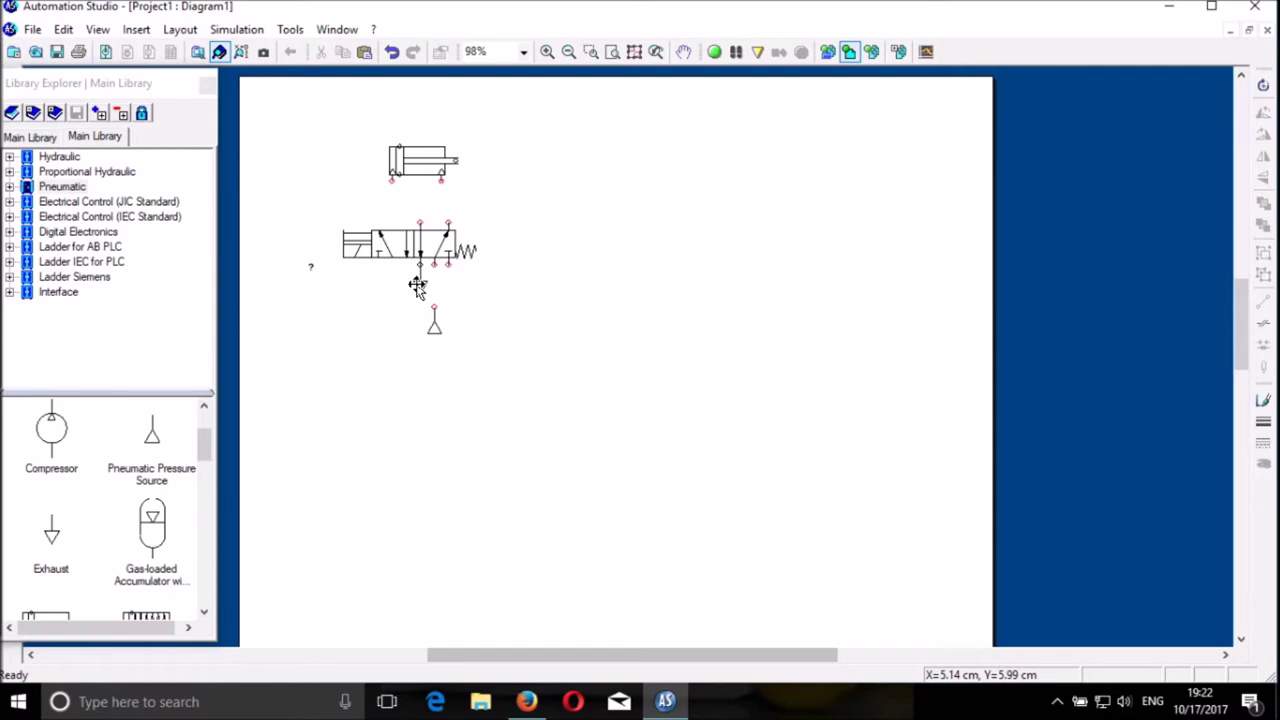
{"action": "mouse_move", "coordinate": [417, 286]}
{"action": "left_mouse_down"}
{"action": "mouse_move", "coordinate": [448, 290]}
{"action": "mouse_move", "coordinate": [434, 318]}
{"action": "mouse_move", "coordinate": [436, 292]}
{"action": "left_mouse_up"}
{"action": "left_click", "coordinate": [491, 361]}
{"action": "left_click", "coordinate": [448, 335]}
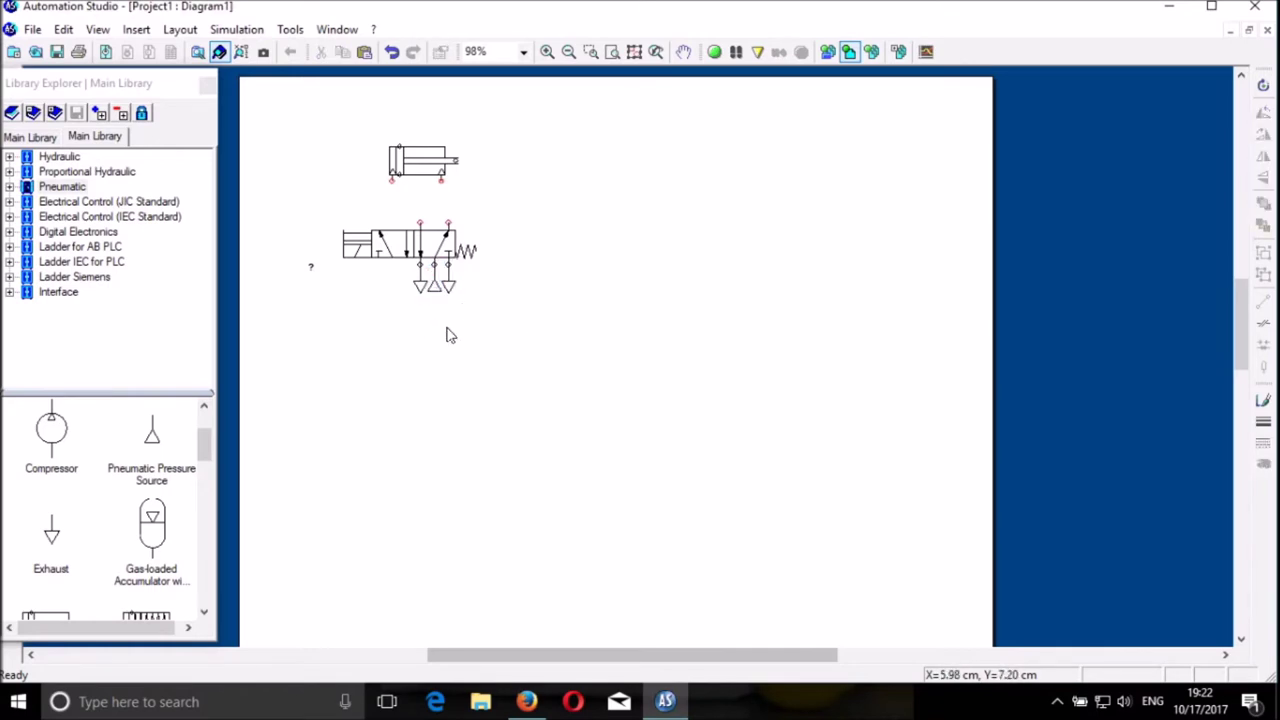
Step: Shift the cylinder right and down to sit above the valve, and connect its two ports to the valve's upper ports
{"action": "left_click", "coordinate": [412, 163]}
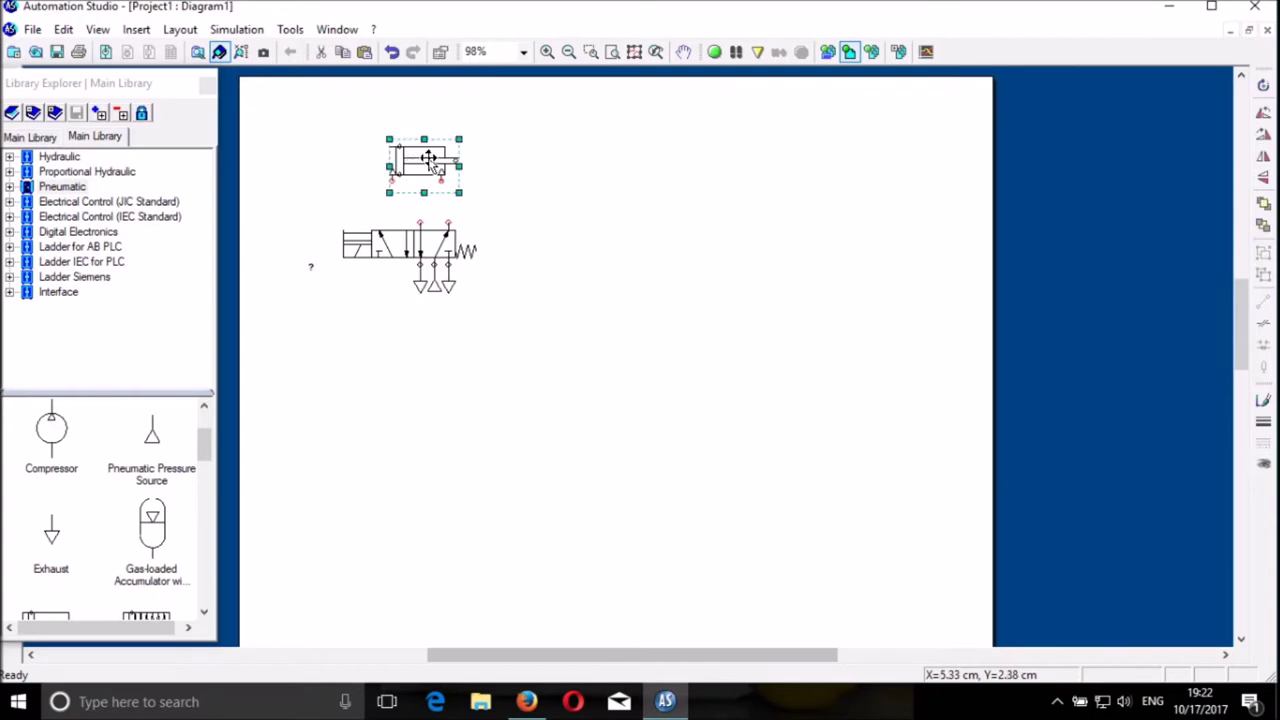
{"action": "key", "text": "Right"}
{"action": "key", "text": "Right"}
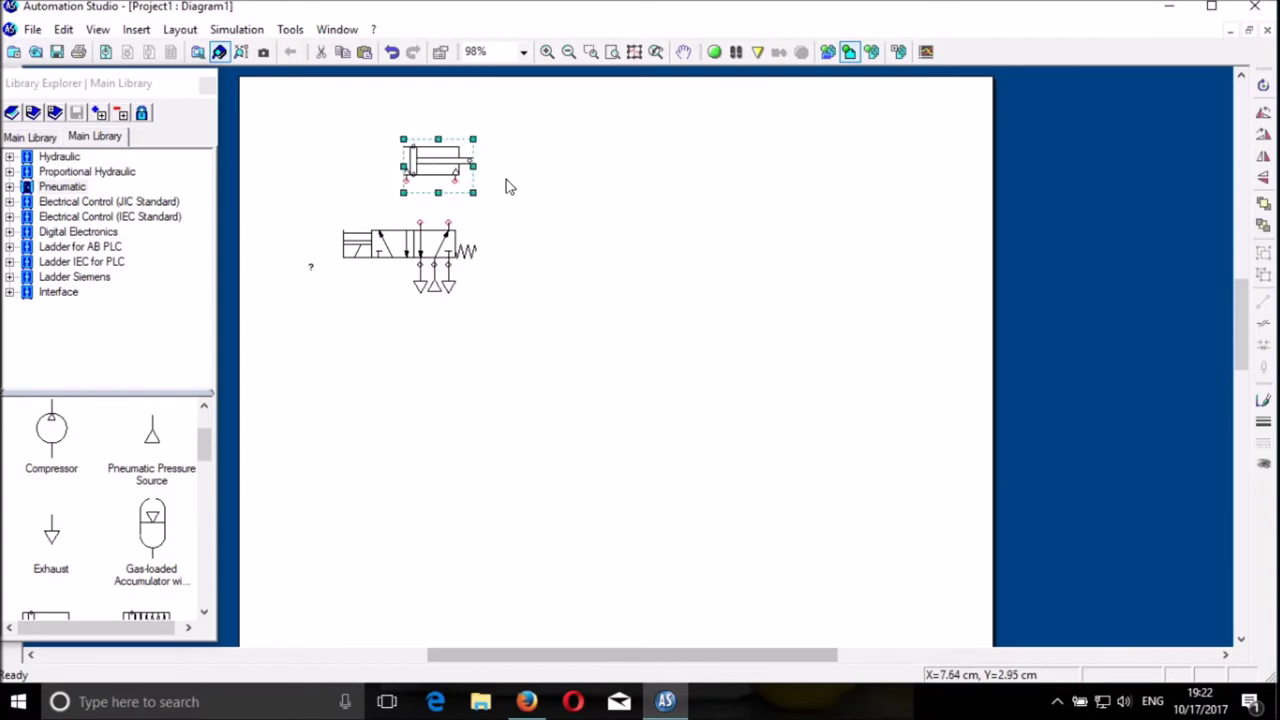
{"action": "key", "text": "Down"}
{"action": "key", "text": "Down"}
{"action": "left_click", "coordinate": [477, 214]}
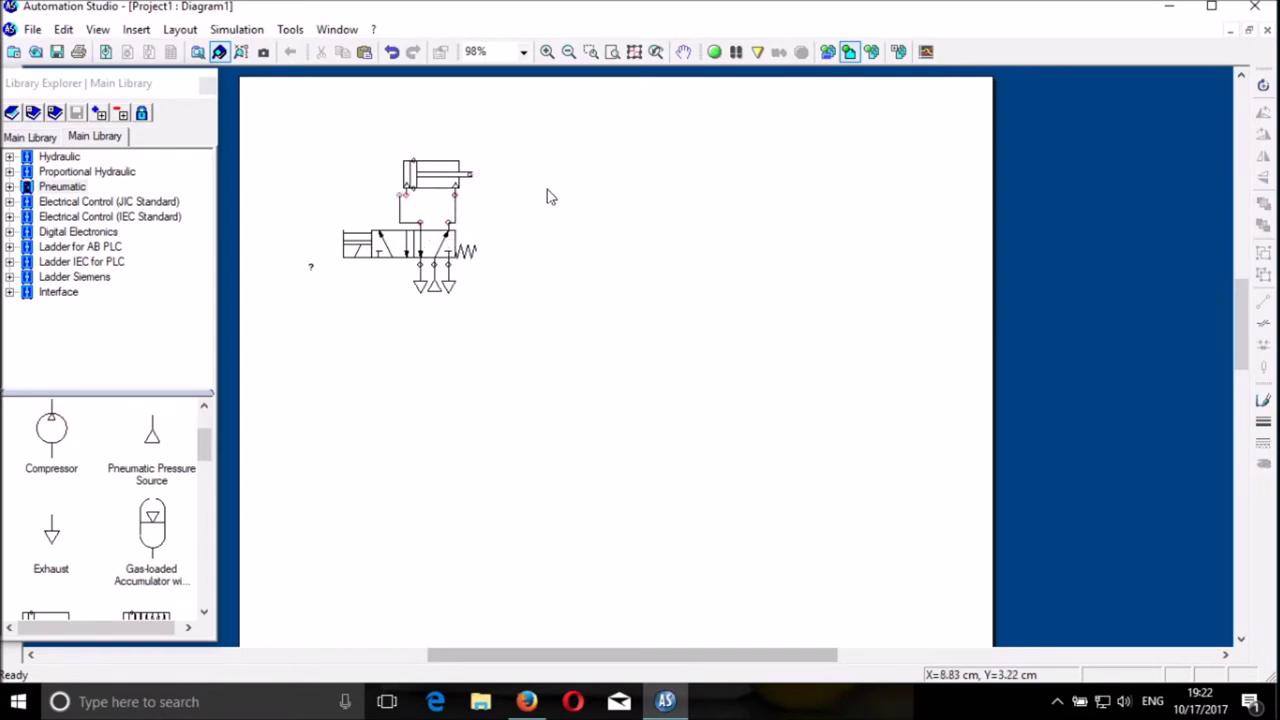
{"action": "left_click_drag", "start_coordinate": [398, 207], "coordinate": [400, 226]}
Step: Simulate the pneumatic circuit, actuate the valve manually at its left end, and stop the simulation
{"action": "left_click", "coordinate": [714, 51]}
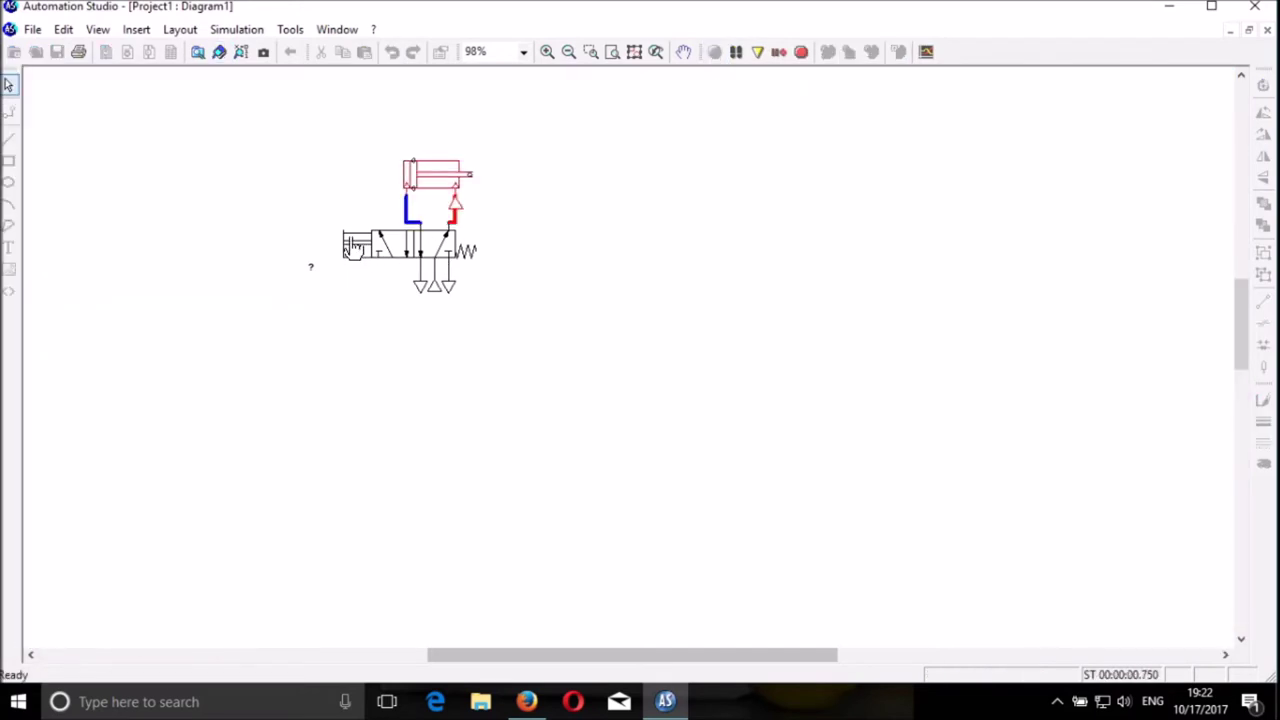
{"action": "left_click", "coordinate": [354, 248]}
{"action": "left_click", "coordinate": [801, 51]}
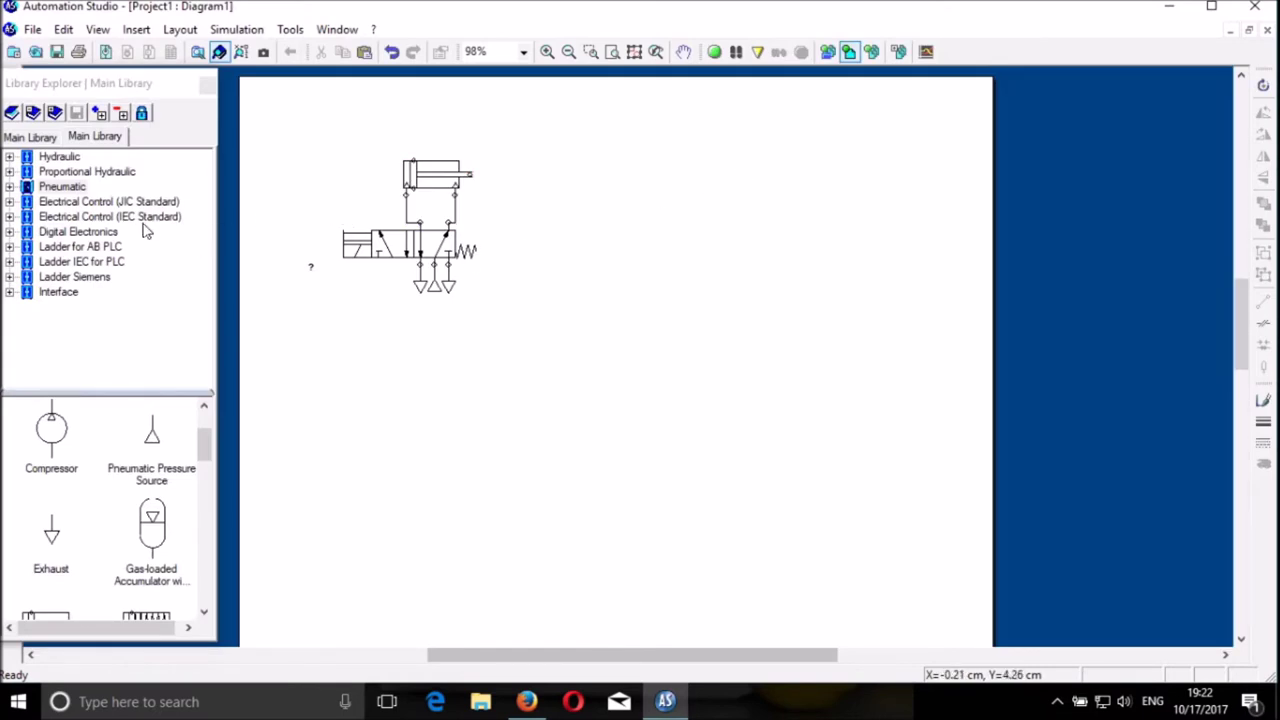
Step: Place a Solenoid, DC/AC from the Electrical Control (IEC Standard) library below the pneumatic circuit with tag name SOL1
{"action": "left_click", "coordinate": [85, 220]}
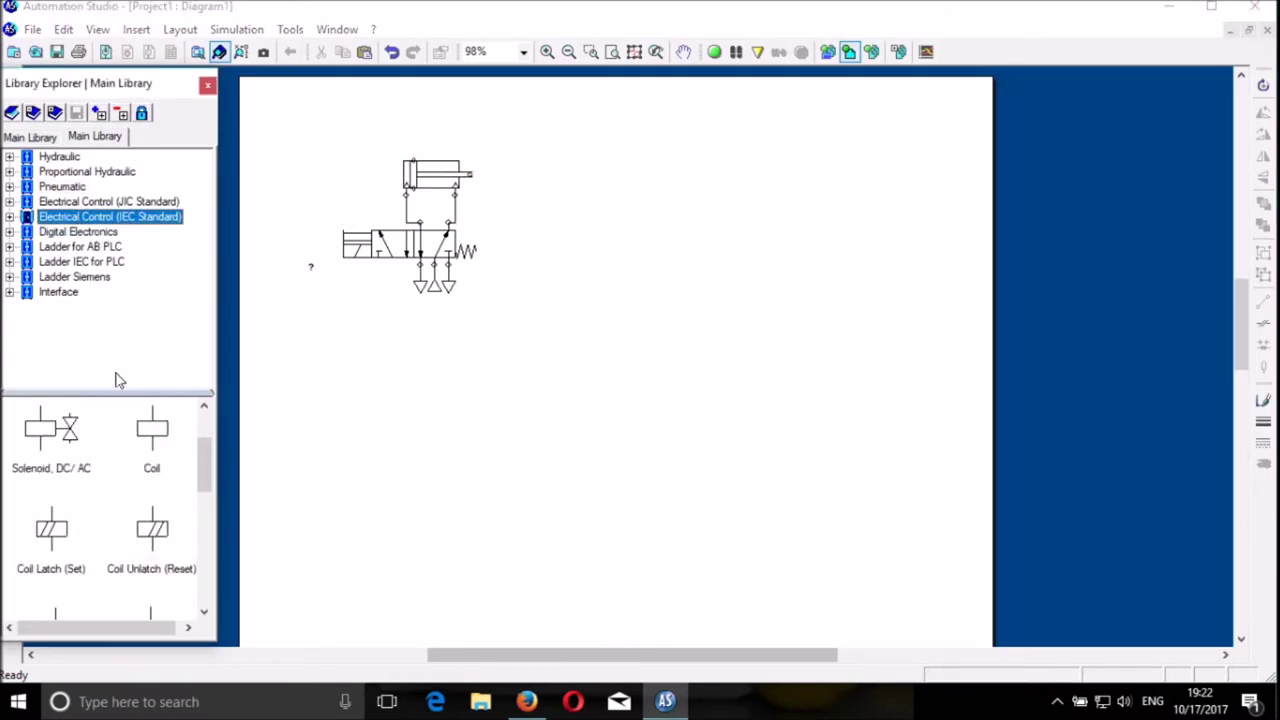
{"action": "left_click", "coordinate": [88, 432]}
{"action": "left_click_drag", "start_coordinate": [57, 432], "coordinate": [588, 482]}
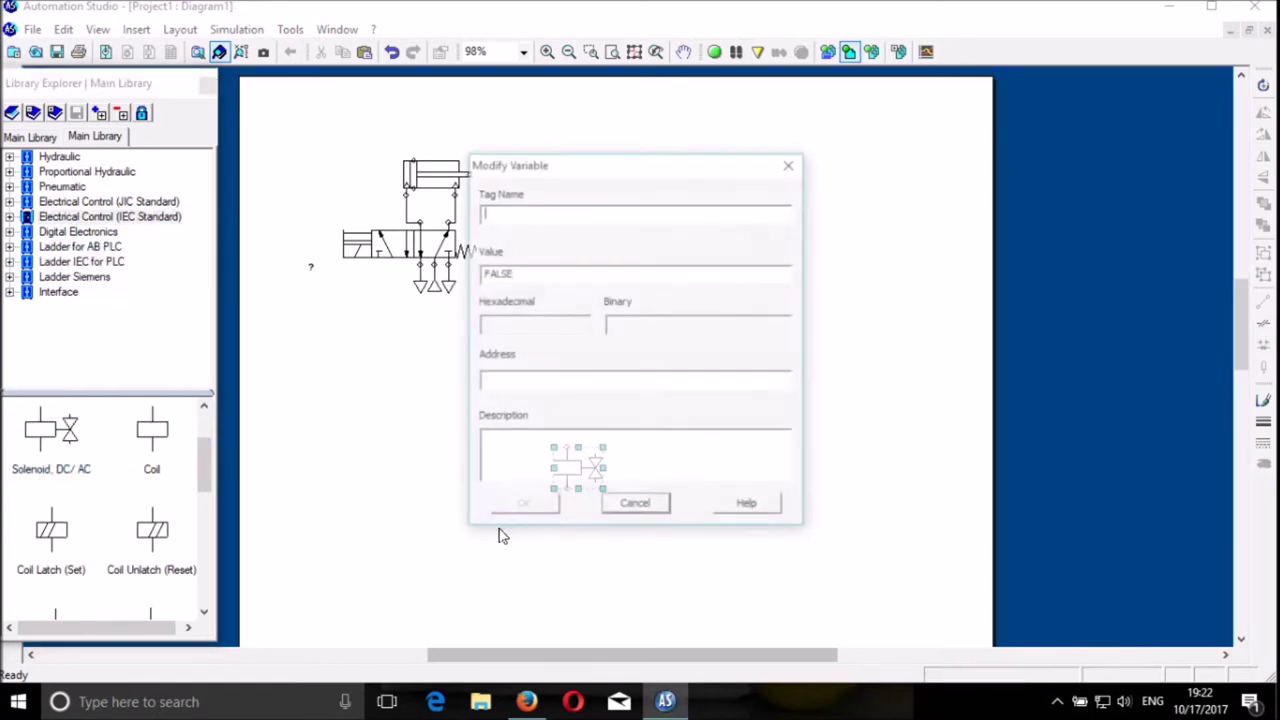
{"action": "type", "text": "s"}
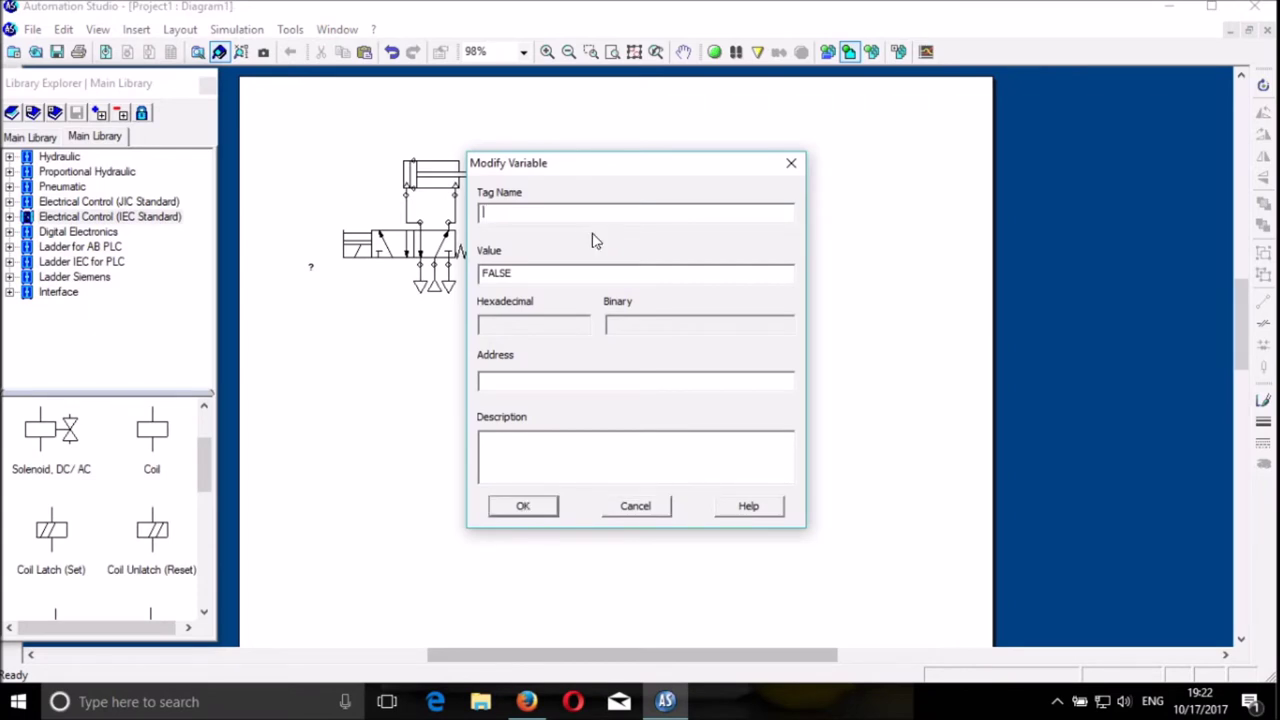
{"action": "left_click", "coordinate": [523, 506]}
{"action": "left_click", "coordinate": [474, 526]}
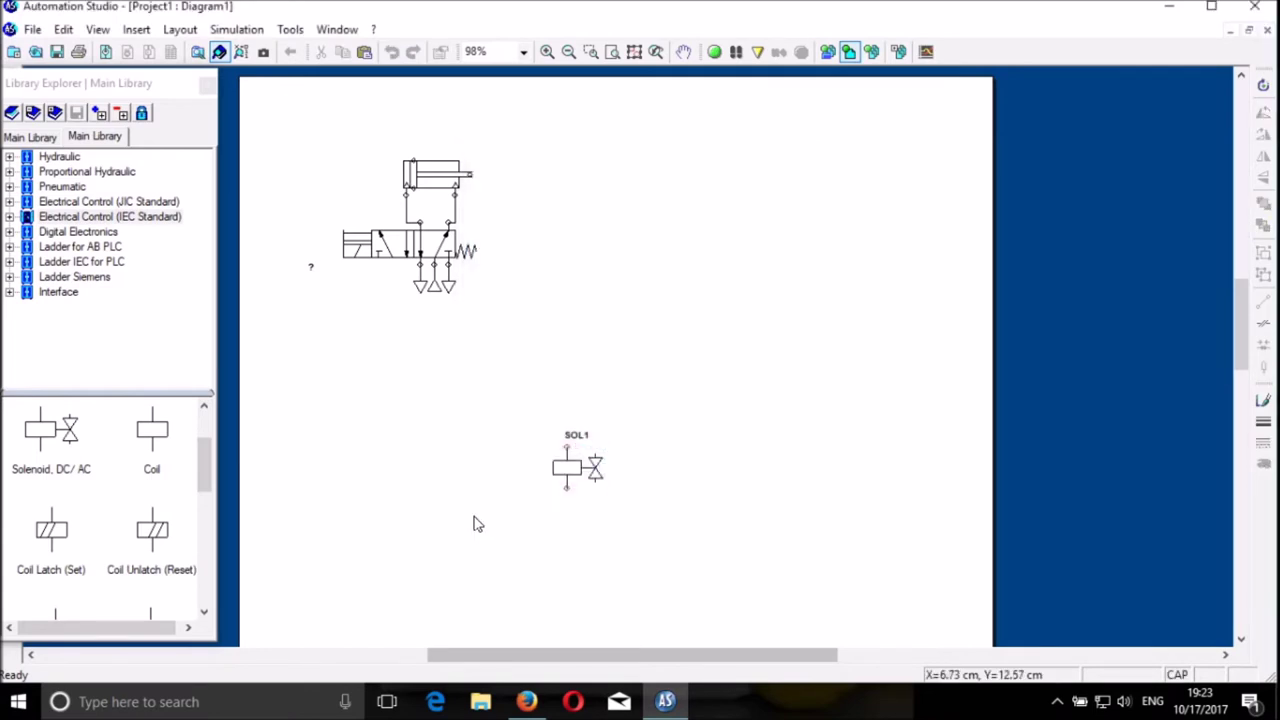
Step: Move the SOL1 label down into the solenoid's coil rectangle
{"action": "left_click", "coordinate": [575, 435]}
{"action": "key", "text": "Down"}
{"action": "key", "text": "Down"}
{"action": "key", "text": "Down"}
{"action": "key", "text": "Down"}
{"action": "key", "text": "Down"}
{"action": "key", "text": "Down"}
{"action": "key", "text": "Down"}
{"action": "left_click", "coordinate": [642, 315]}
Step: Place a Pushbutton Normally Open on top of the solenoid with tag name START, its label to the left of the symbol
{"action": "left_click_drag", "start_coordinate": [208, 480], "coordinate": [207, 557]}
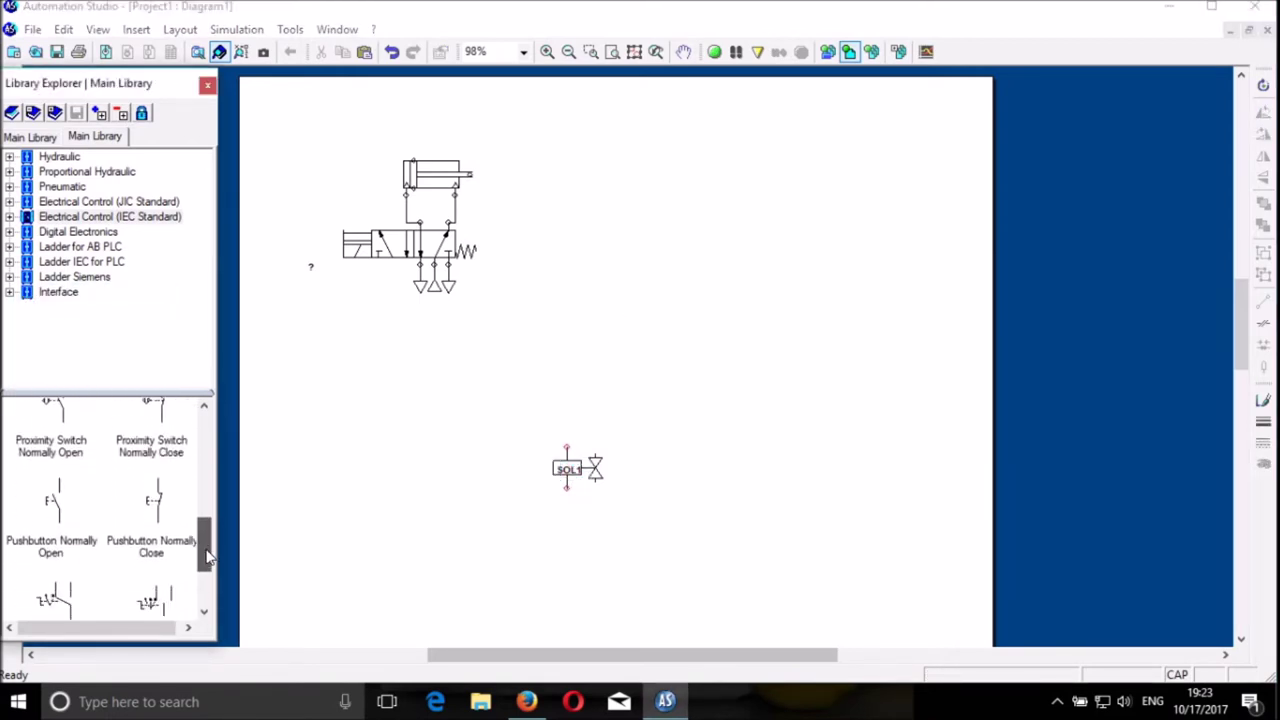
{"action": "left_click_drag", "start_coordinate": [55, 505], "coordinate": [566, 428]}
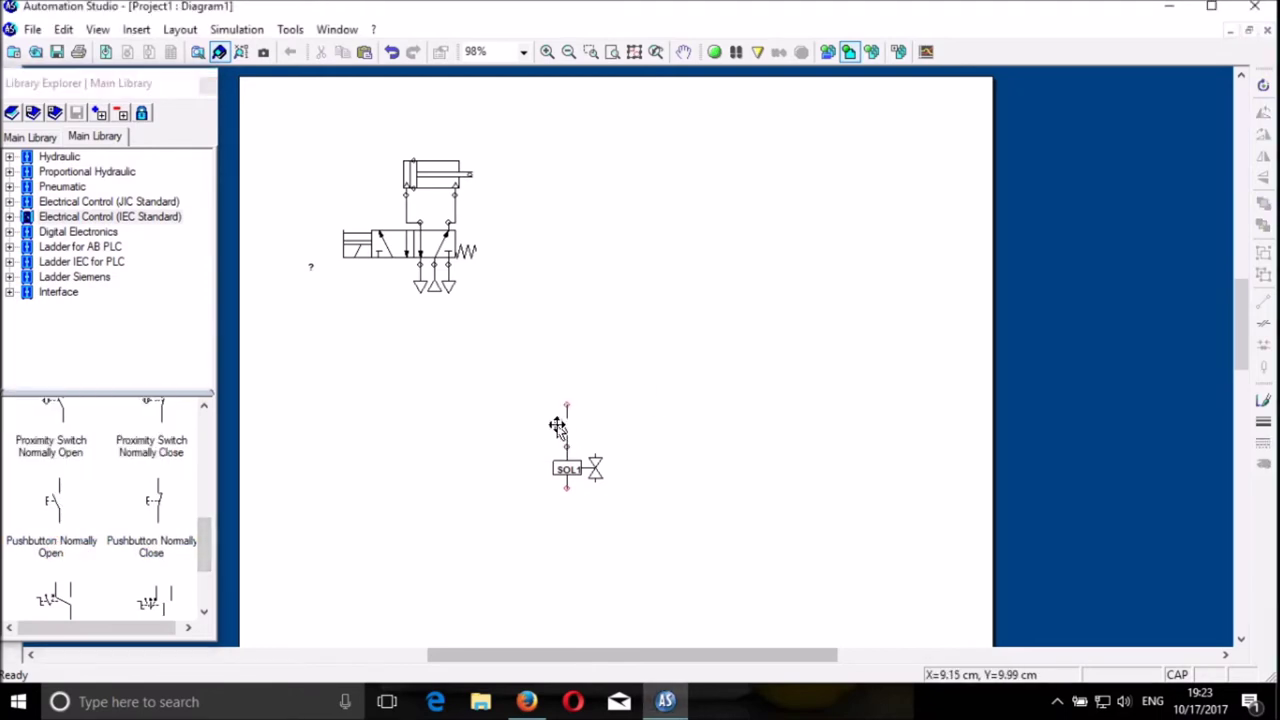
{"action": "double_click", "coordinate": [557, 427]}
{"action": "left_click", "coordinate": [728, 150]}
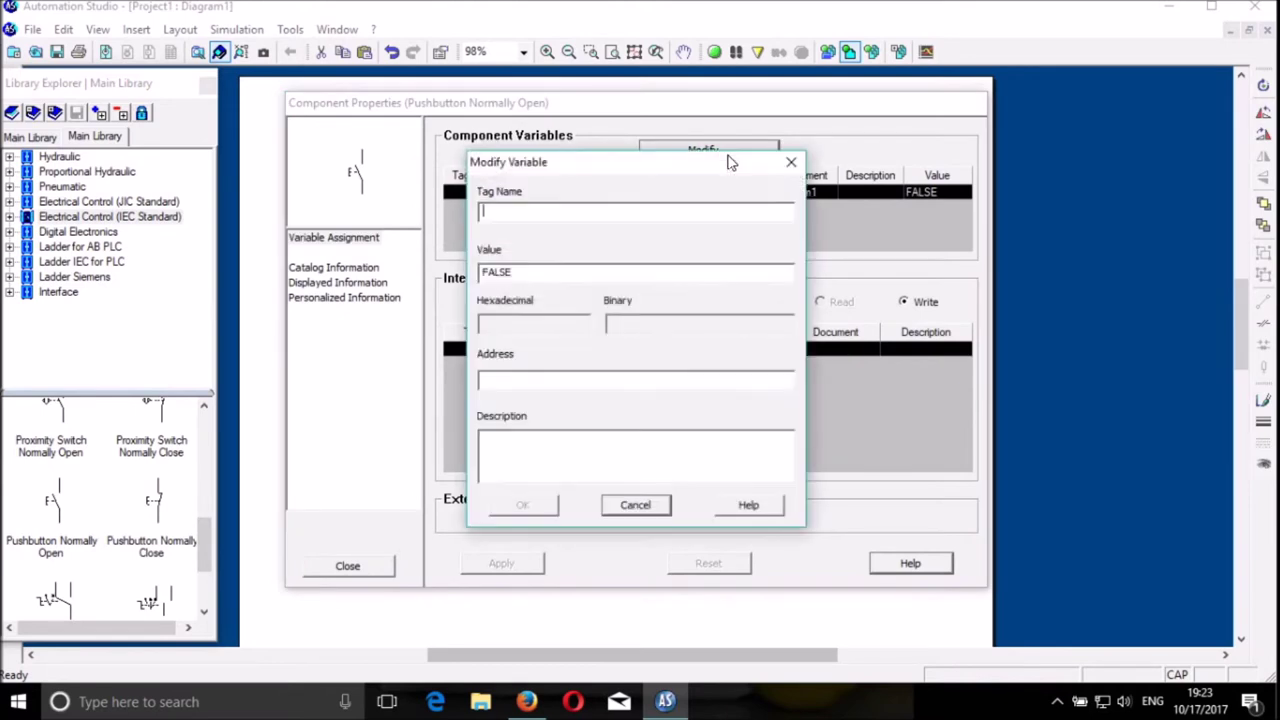
{"action": "type", "text": "START"}
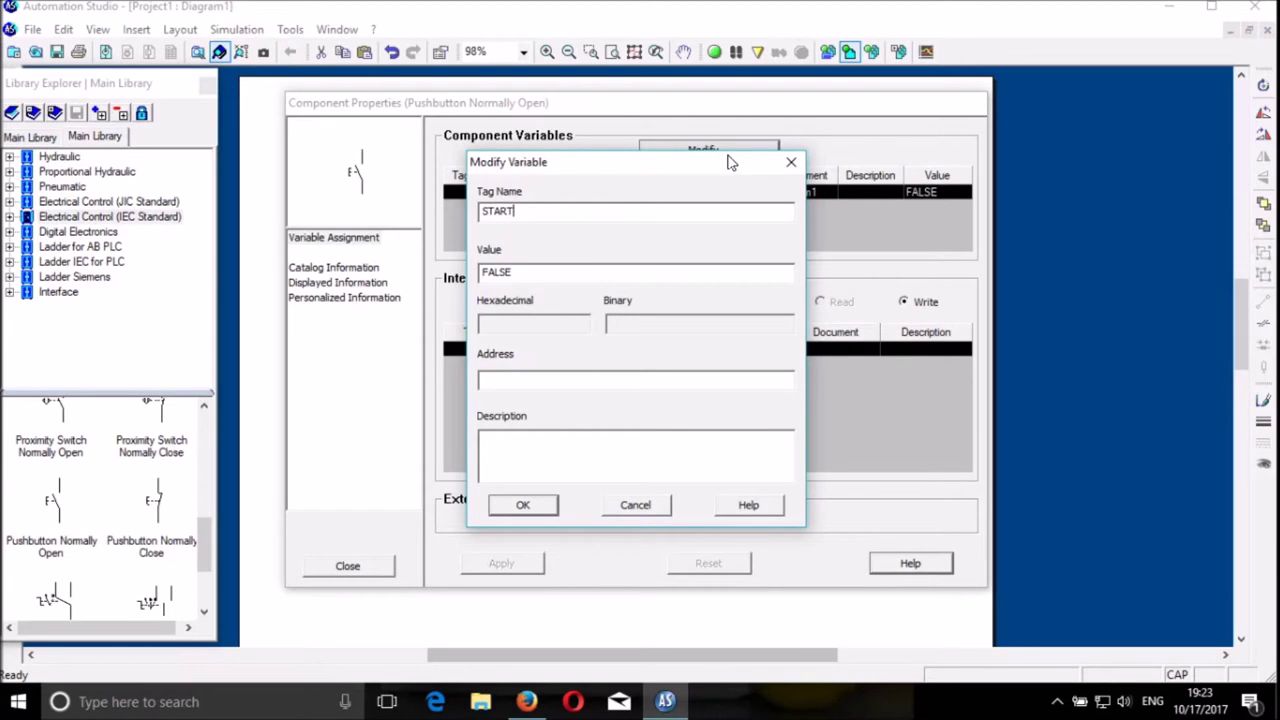
{"action": "key", "text": "Return"}
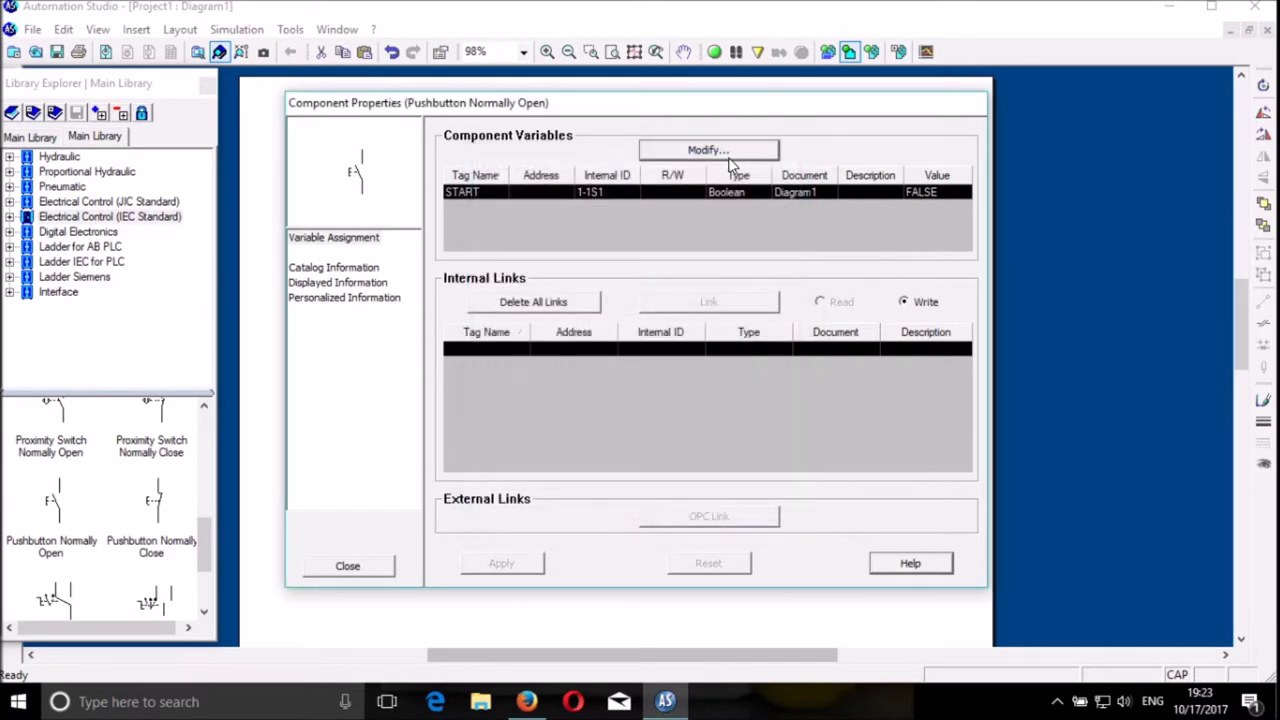
{"action": "left_click", "coordinate": [341, 572]}
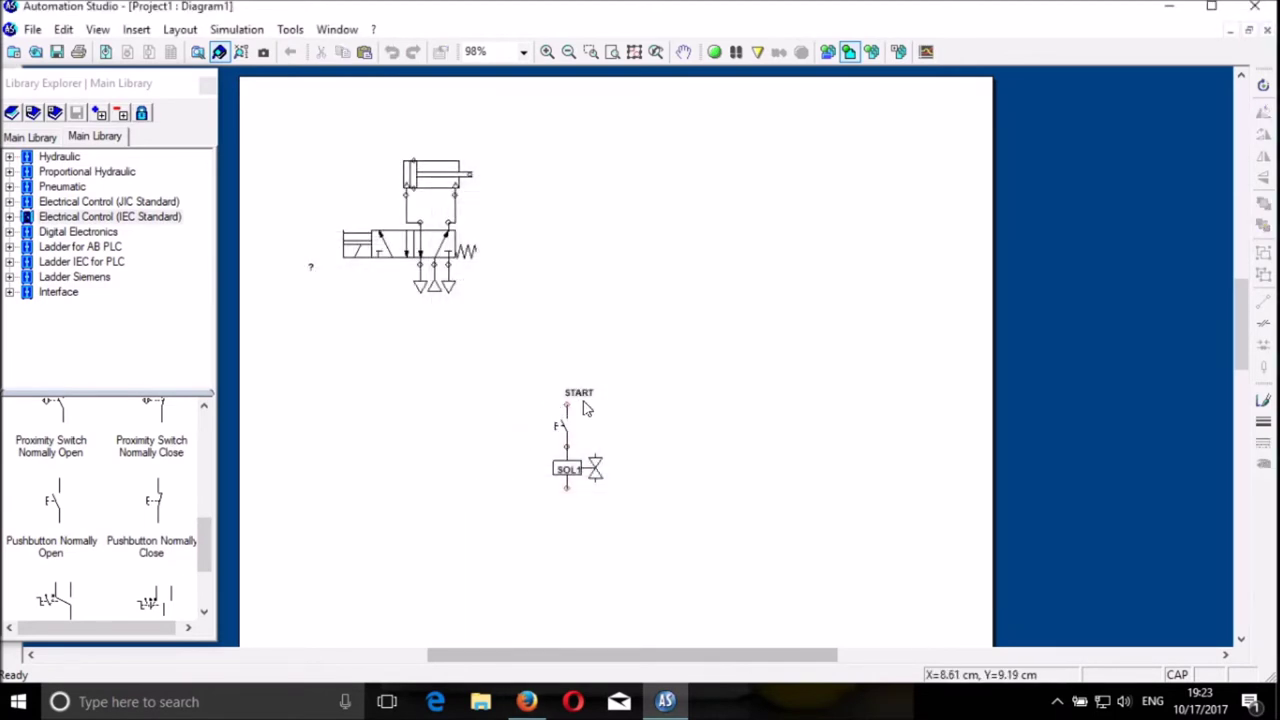
{"action": "left_click_drag", "start_coordinate": [577, 391], "coordinate": [530, 438]}
Step: Attach a Common (0 Volts) to the solenoid's lower end and wire a 24 Volts power supply to the START pushbutton
{"action": "left_click_drag", "start_coordinate": [204, 534], "coordinate": [540, 496]}
{"action": "left_click", "coordinate": [503, 517]}
{"action": "left_click", "coordinate": [42, 437]}
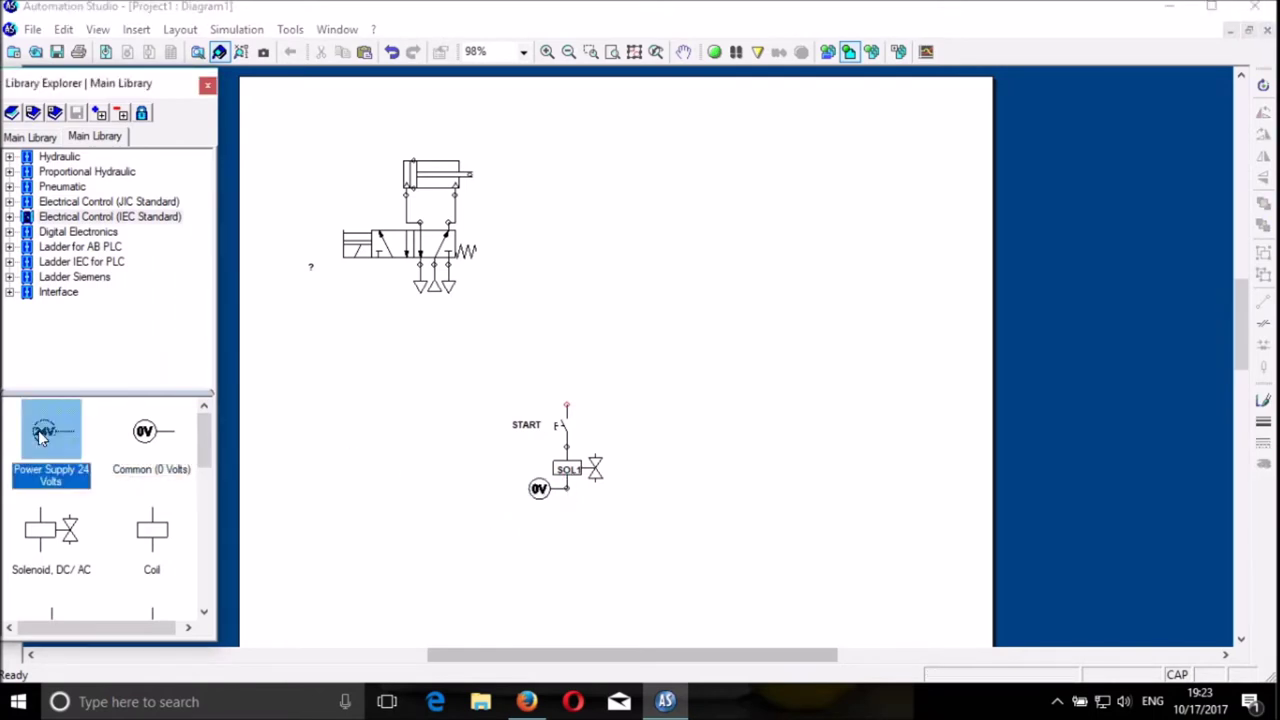
{"action": "left_click_drag", "start_coordinate": [42, 437], "coordinate": [537, 327]}
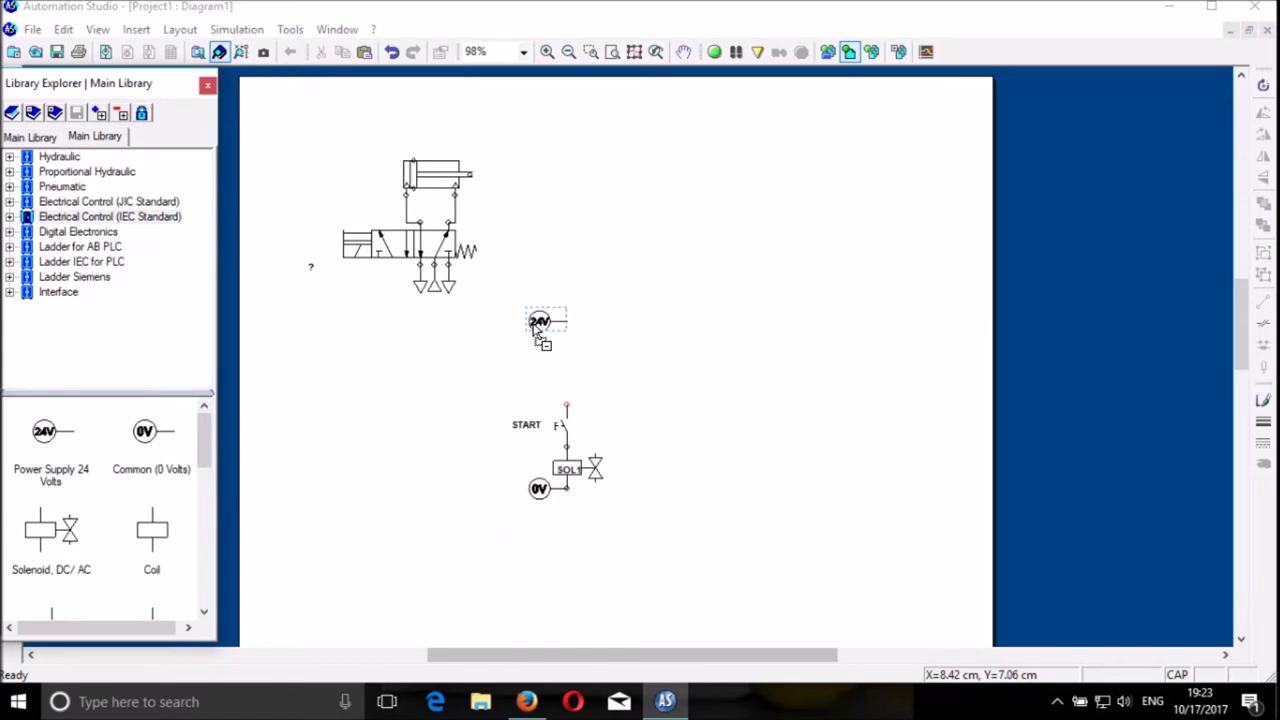
{"action": "left_click", "coordinate": [614, 394]}
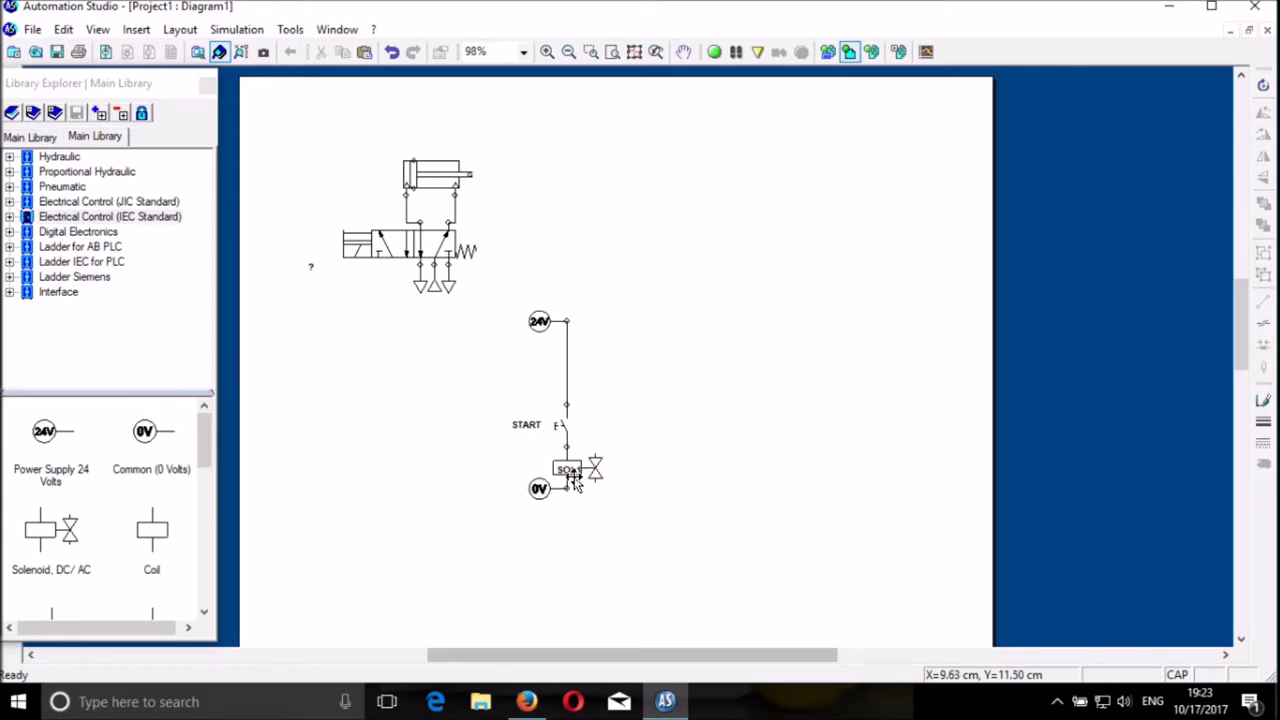
Step: Link the 5/2-way valve's solenoid variable 1-1V1.SOL1 to the SOL1 tag
{"action": "double_click", "coordinate": [352, 257]}
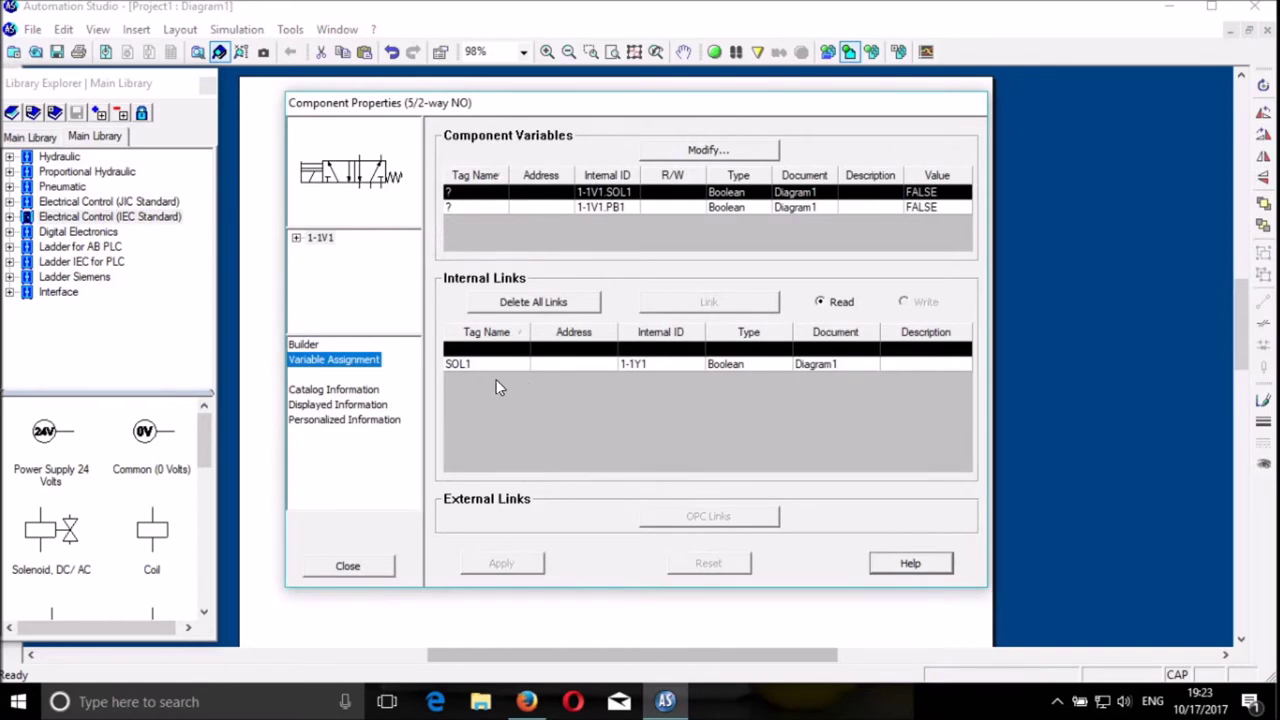
{"action": "left_click", "coordinate": [460, 365]}
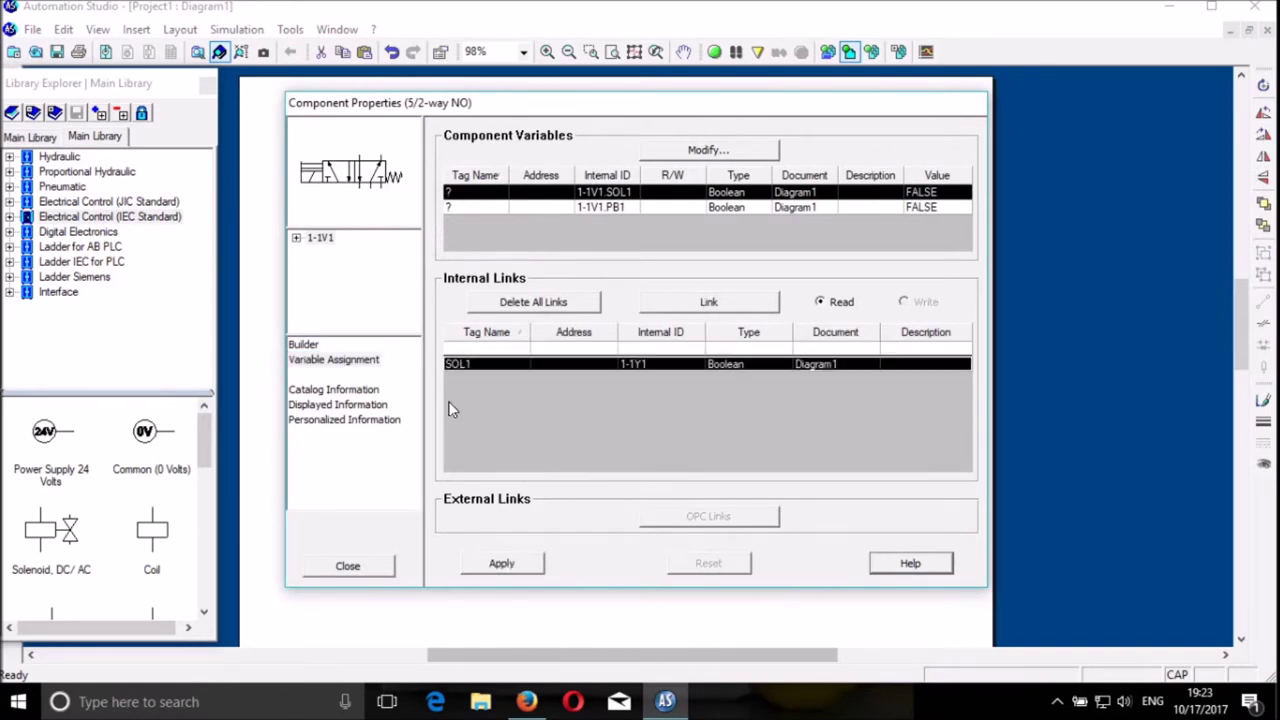
{"action": "left_click", "coordinate": [722, 303]}
{"action": "left_click", "coordinate": [348, 567]}
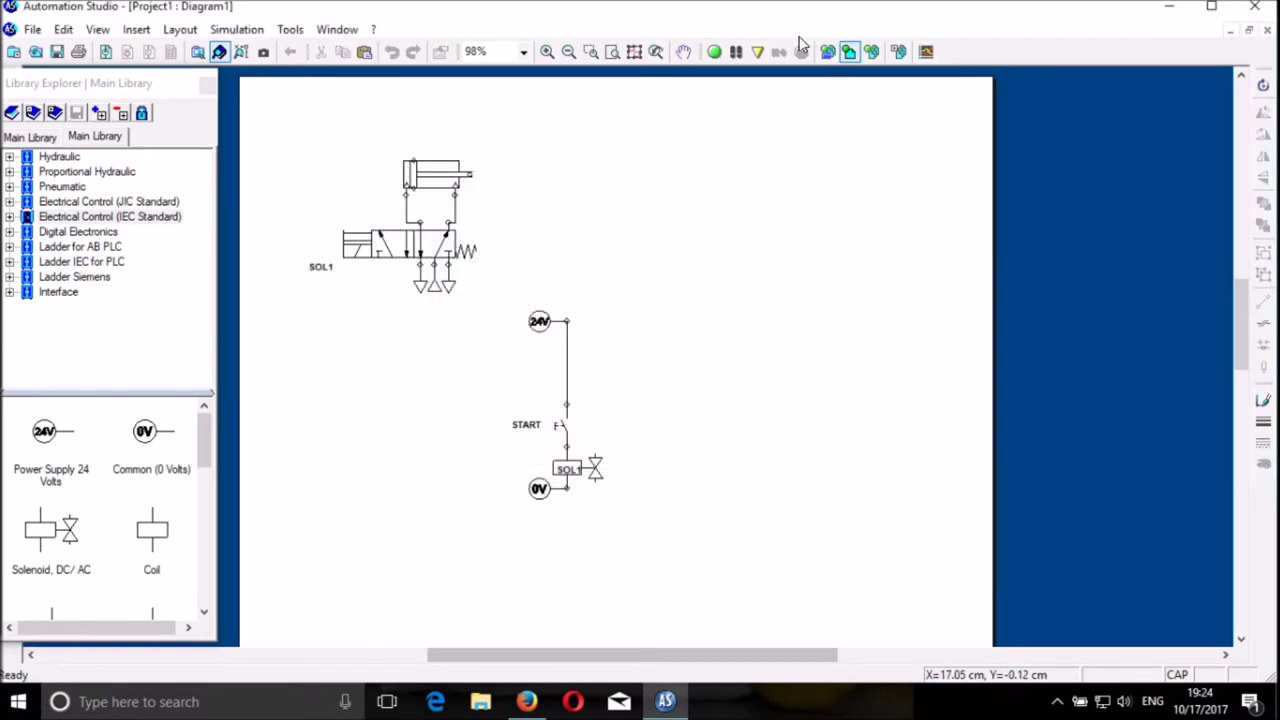
Step: Simulate the electropneumatic circuit, operate the START pushbutton to extend and retract the cylinder, and stop the simulation
{"action": "left_click", "coordinate": [714, 52]}
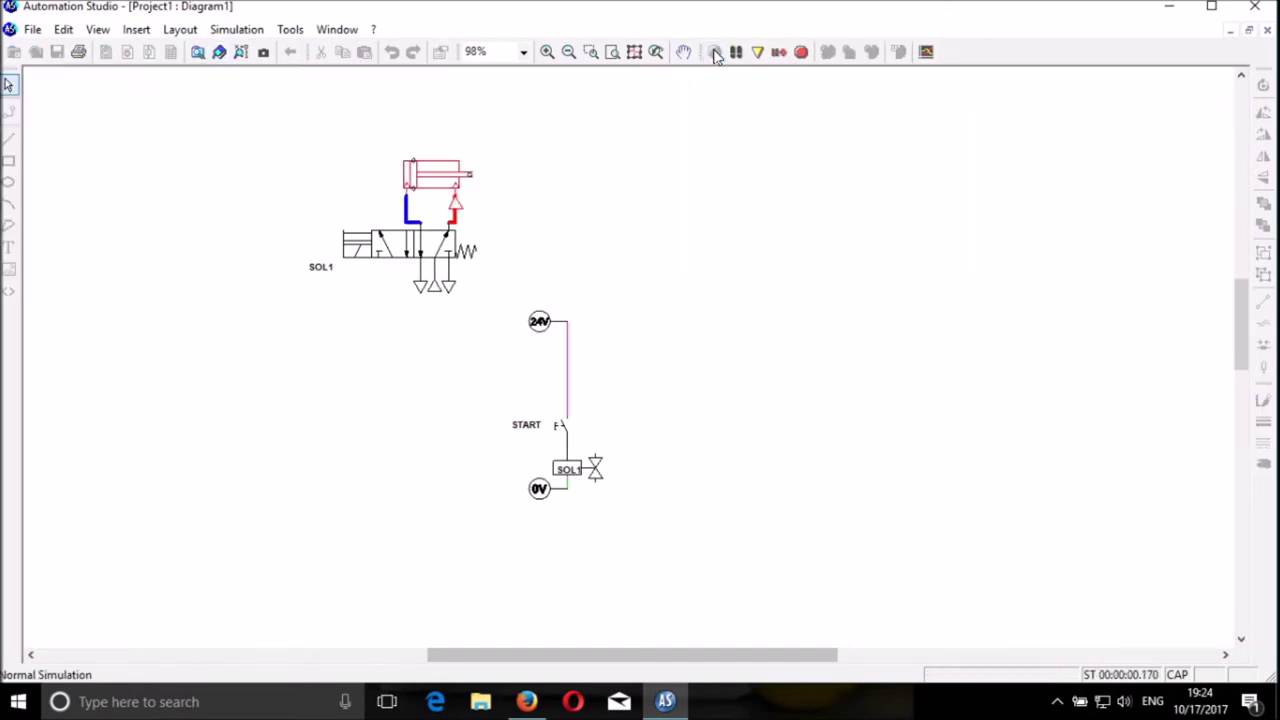
{"action": "left_click", "coordinate": [560, 430]}
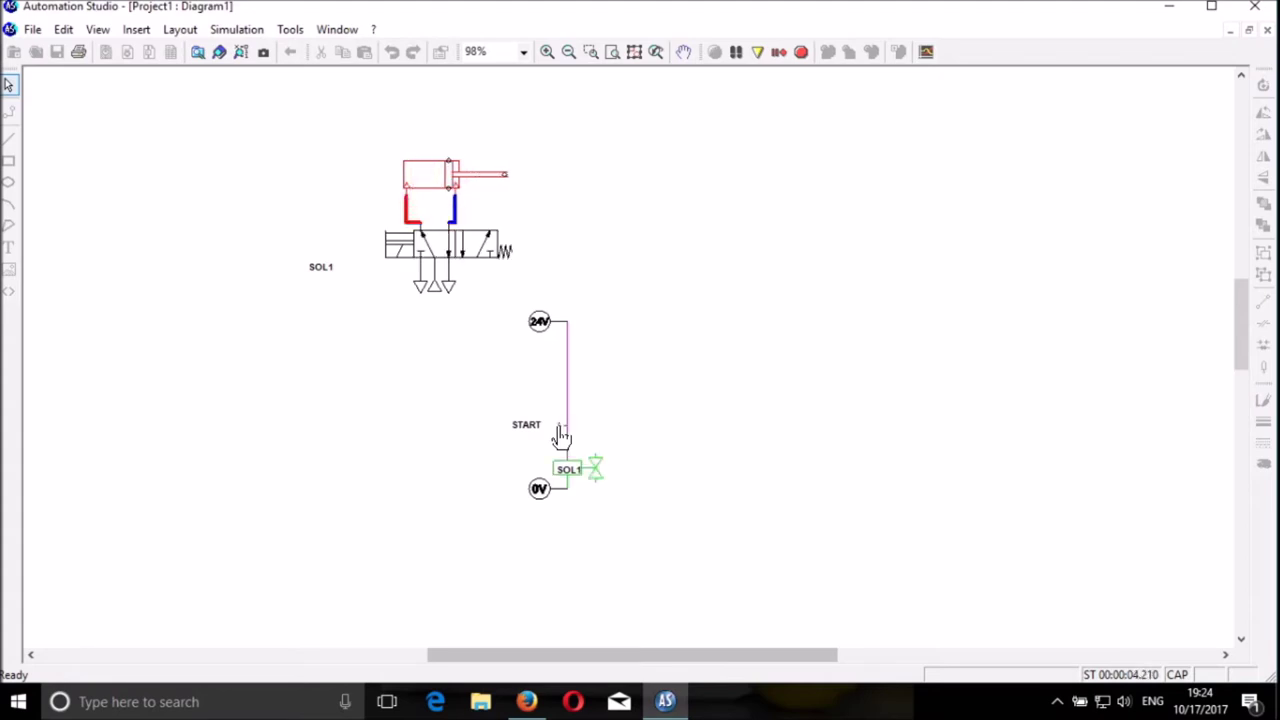
{"action": "left_click", "coordinate": [561, 432]}
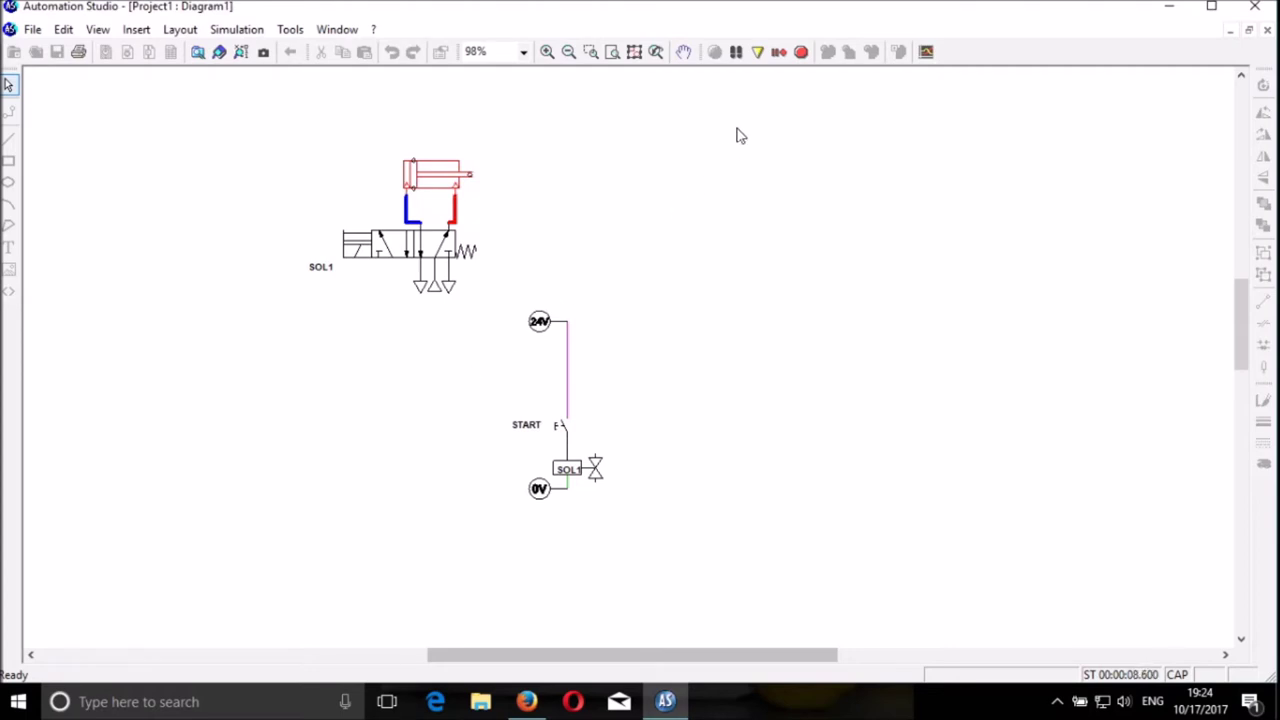
{"action": "left_click", "coordinate": [800, 53]}
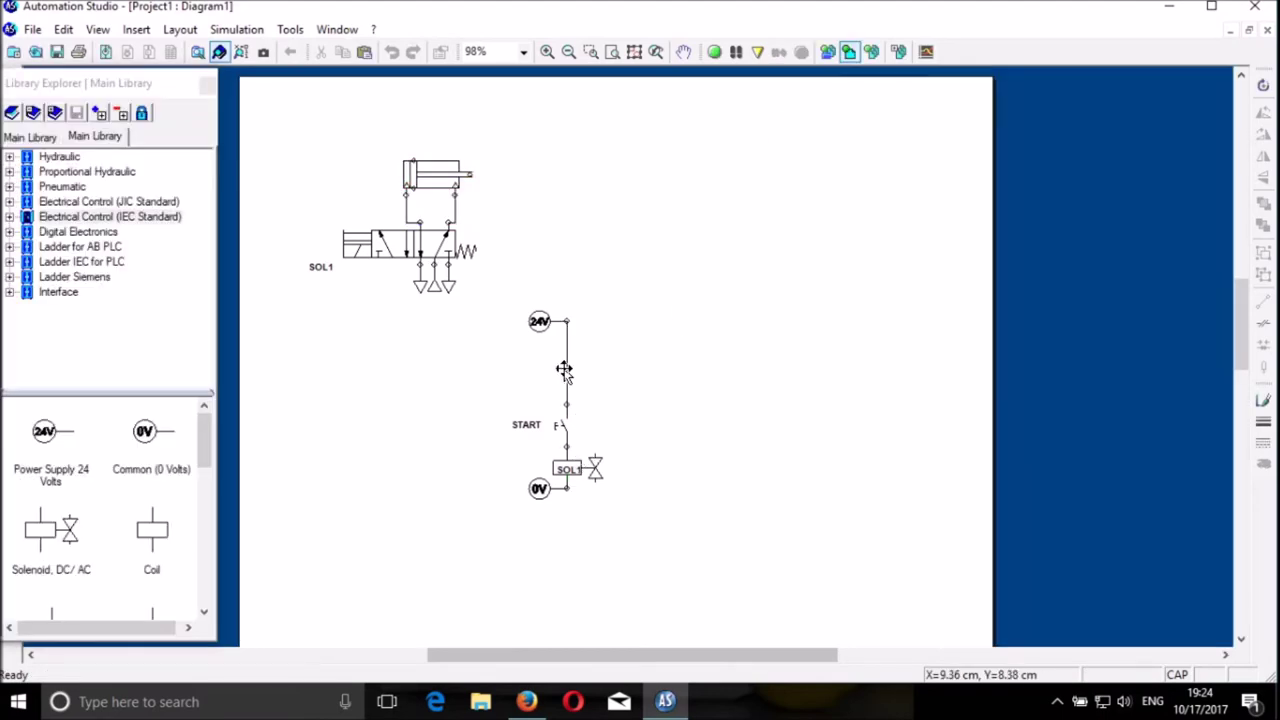
Step: Delete the wire between the 24V supply and the START pushbutton, and move the pushbutton up away from the solenoid
{"action": "left_click", "coordinate": [565, 362]}
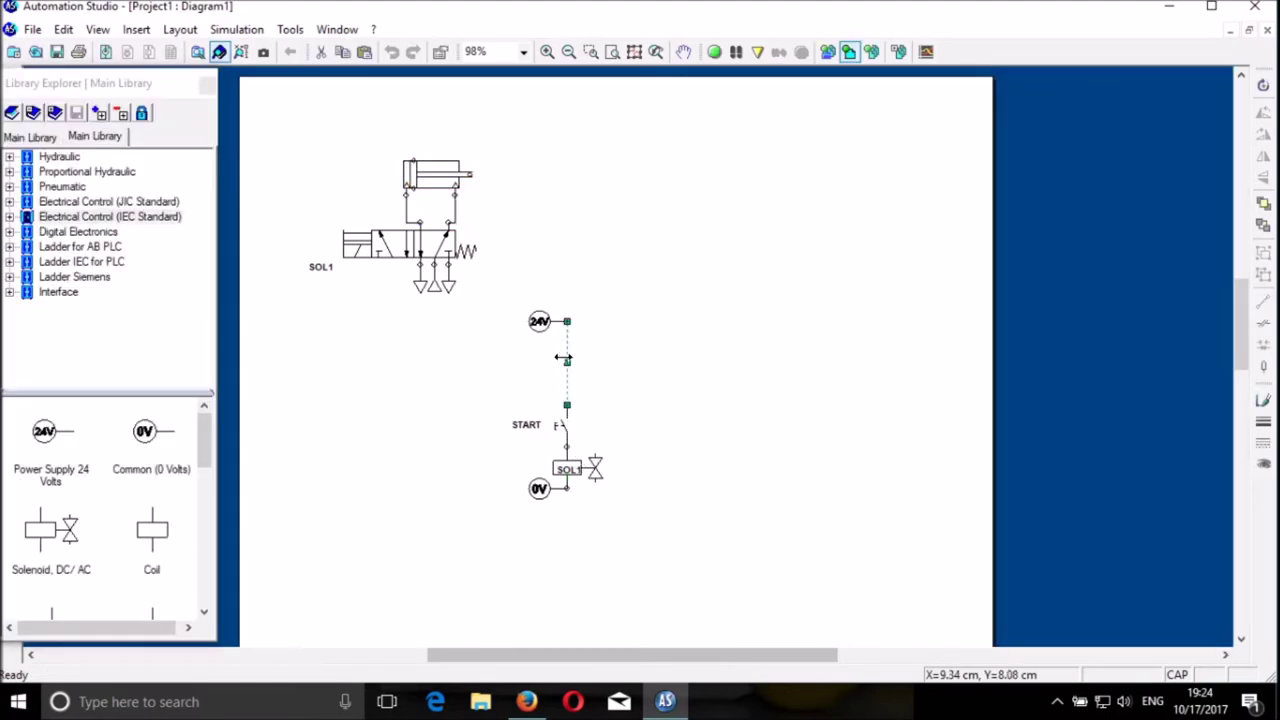
{"action": "key", "text": "Delete"}
{"action": "left_click_drag", "start_coordinate": [566, 428], "coordinate": [566, 385]}
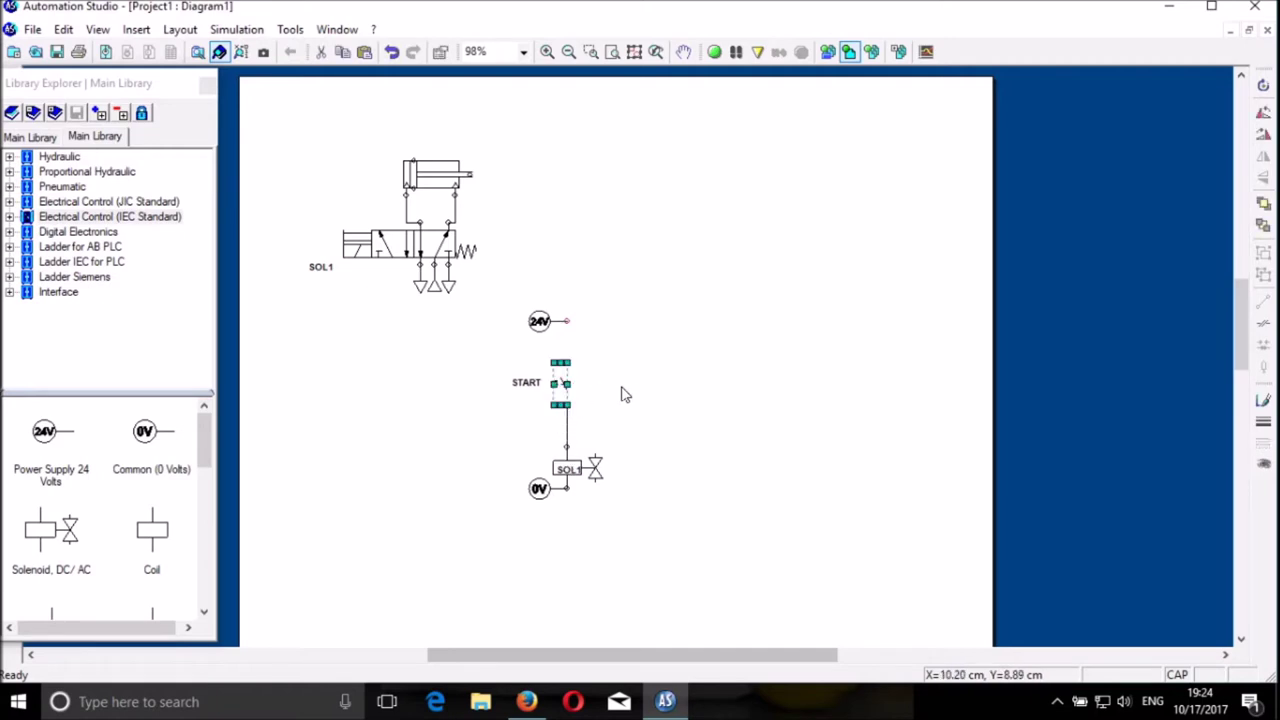
Step: Delete the wire between the START pushbutton and the SOL1 solenoid, and shift the solenoid right, out of the pushbutton's column
{"action": "left_click", "coordinate": [566, 430]}
{"action": "key", "text": "Delete"}
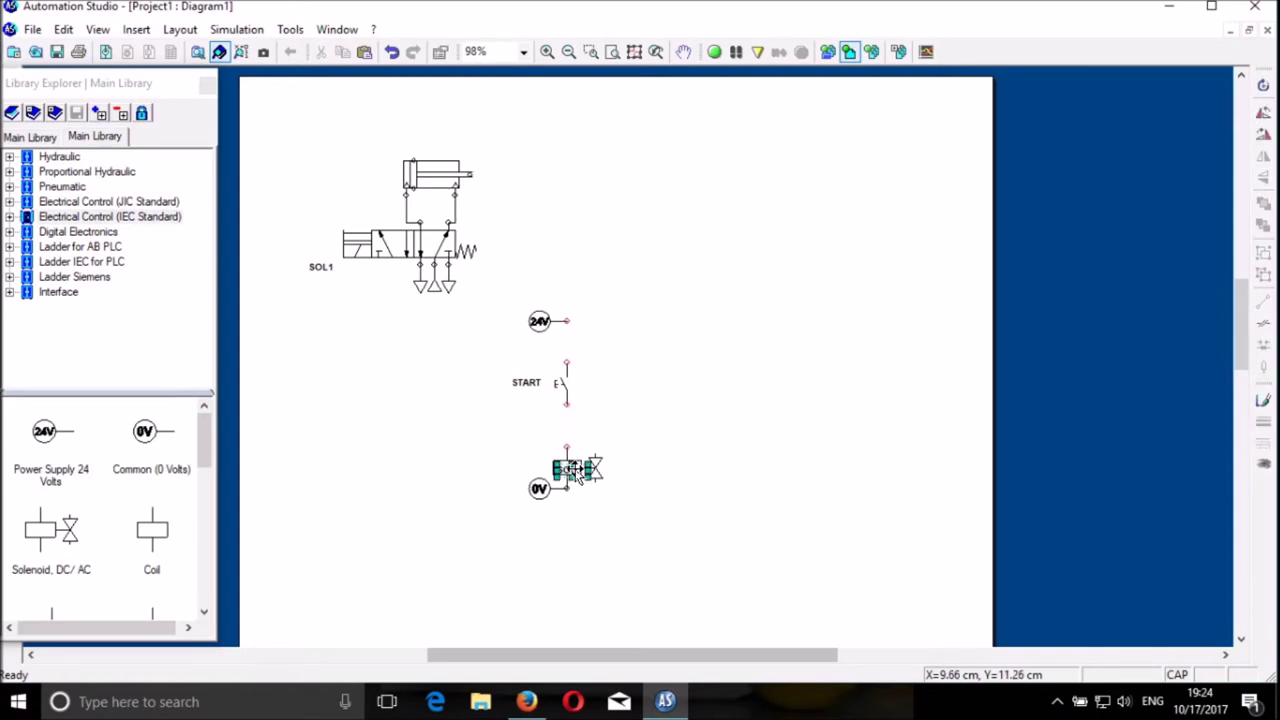
{"action": "left_click", "coordinate": [597, 467]}
{"action": "key", "text": "Right"}
{"action": "key", "text": "Right"}
{"action": "key", "text": "Right"}
{"action": "key", "text": "Right"}
{"action": "key", "text": "Right"}
{"action": "key", "text": "Right"}
{"action": "key", "text": "Right"}
{"action": "key", "text": "Right"}
{"action": "key", "text": "Right"}
{"action": "key", "text": "Right"}
{"action": "key", "text": "Right"}
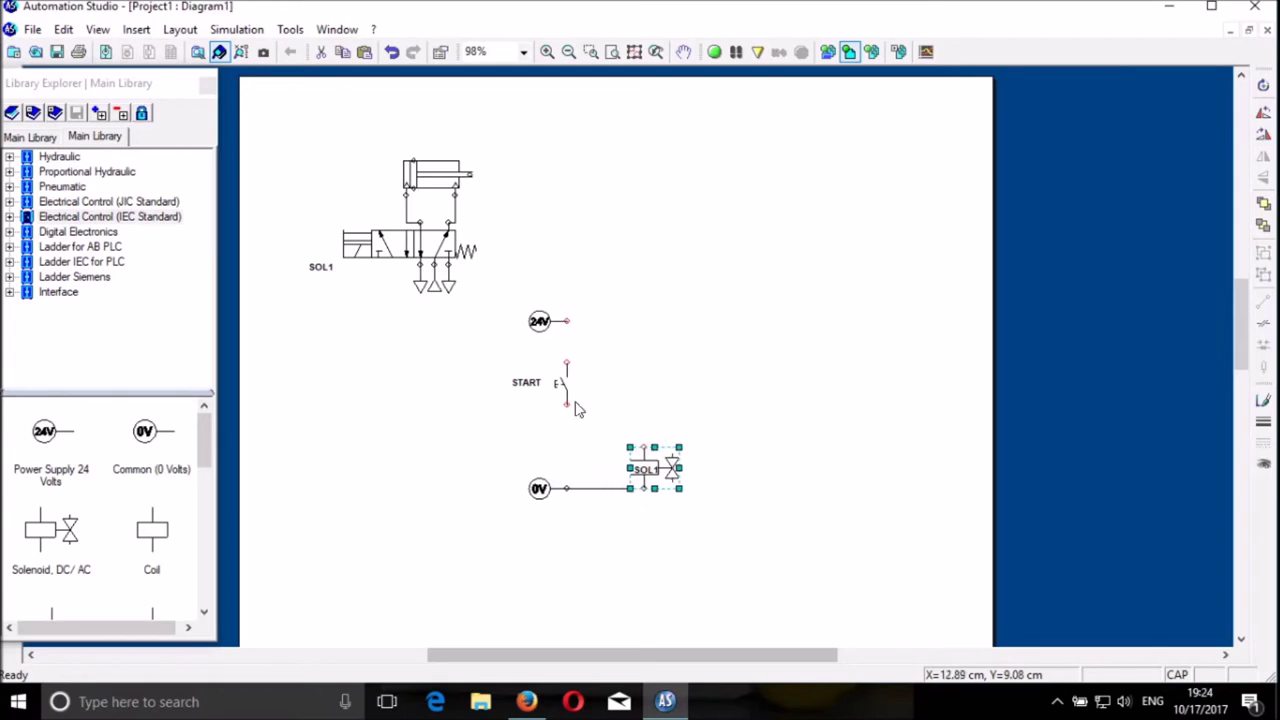
Step: Place a Coil tagged K above the 0V common, directly below START, and move its label into the coil symbol
{"action": "left_click_drag", "start_coordinate": [152, 537], "coordinate": [561, 468]}
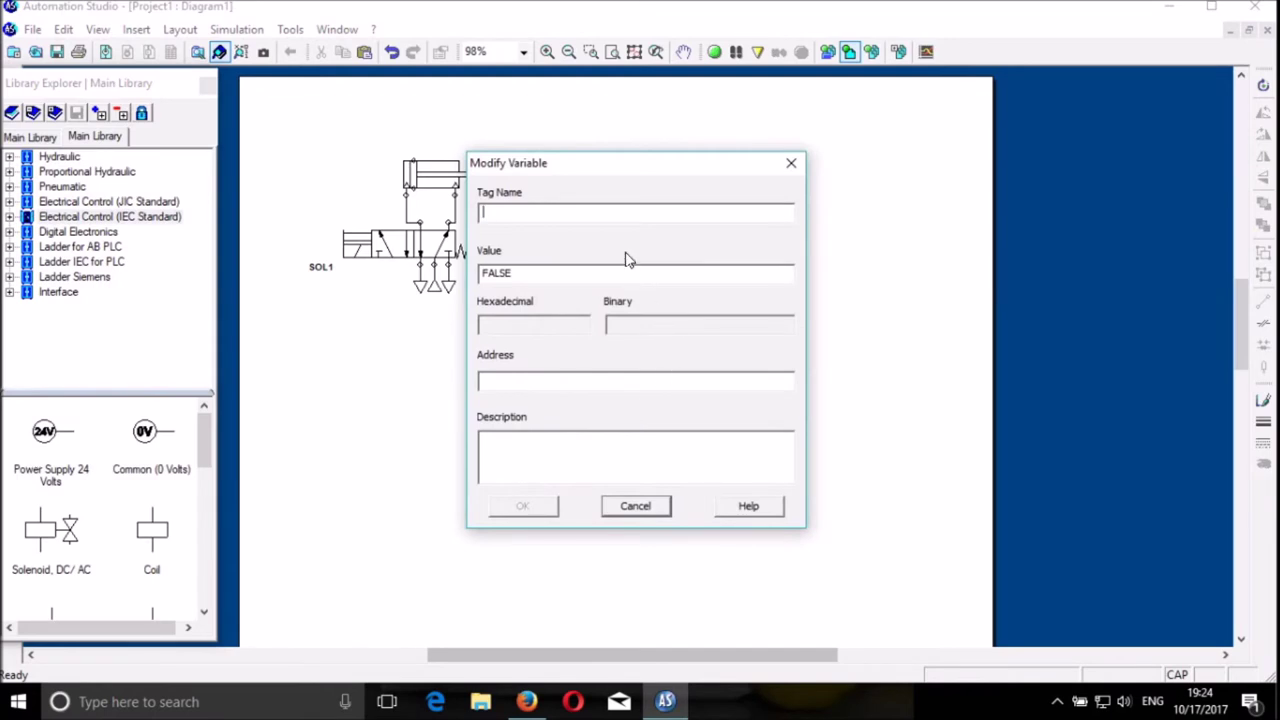
{"action": "type", "text": "K"}
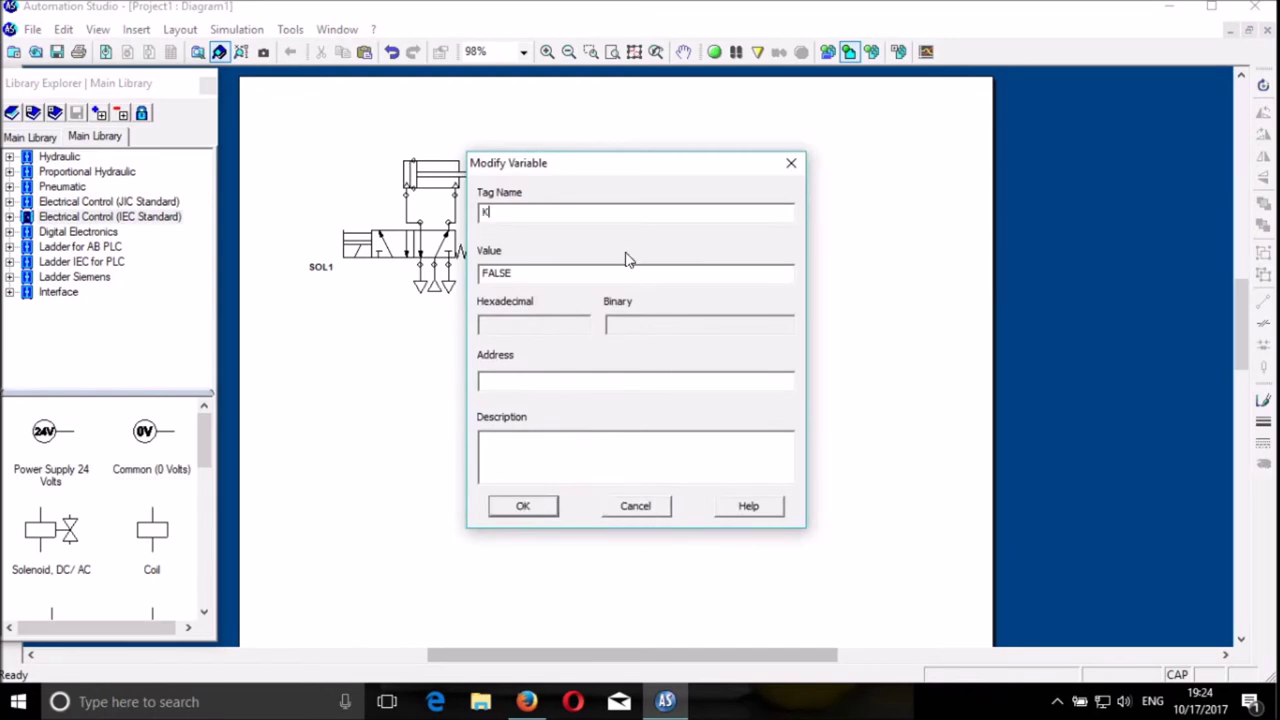
{"action": "key", "text": "Return"}
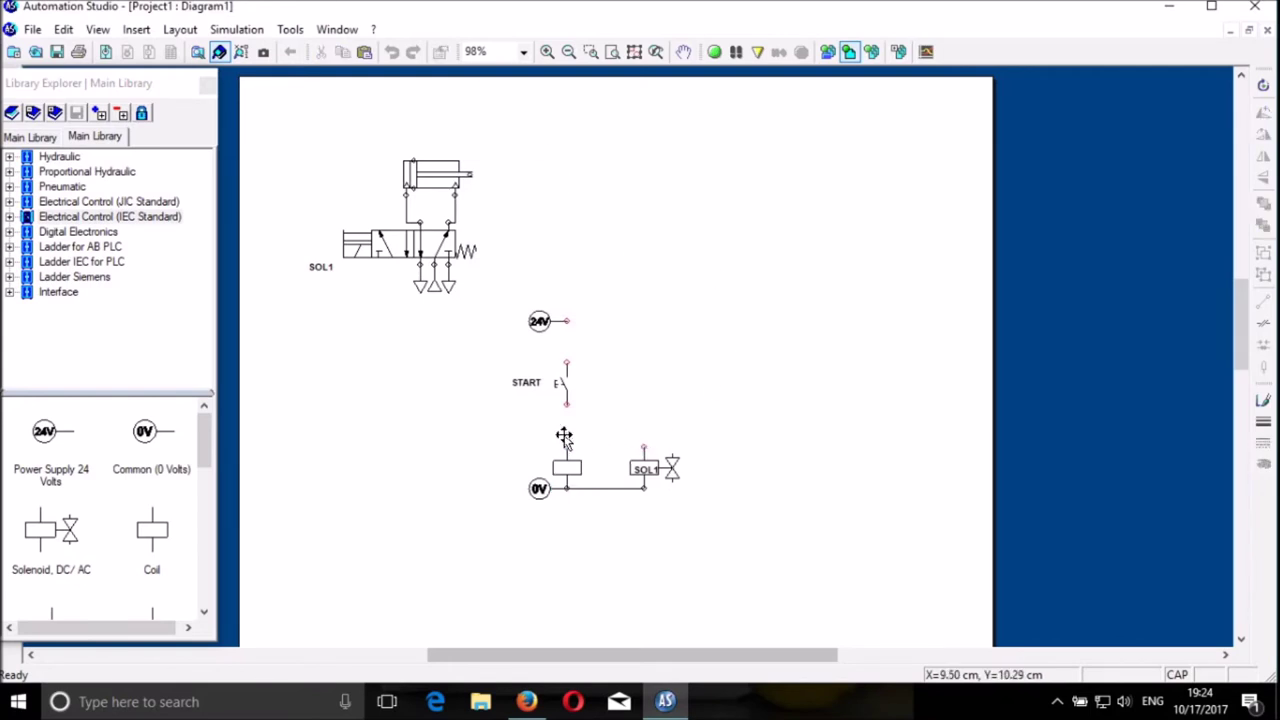
{"action": "left_click", "coordinate": [565, 435]}
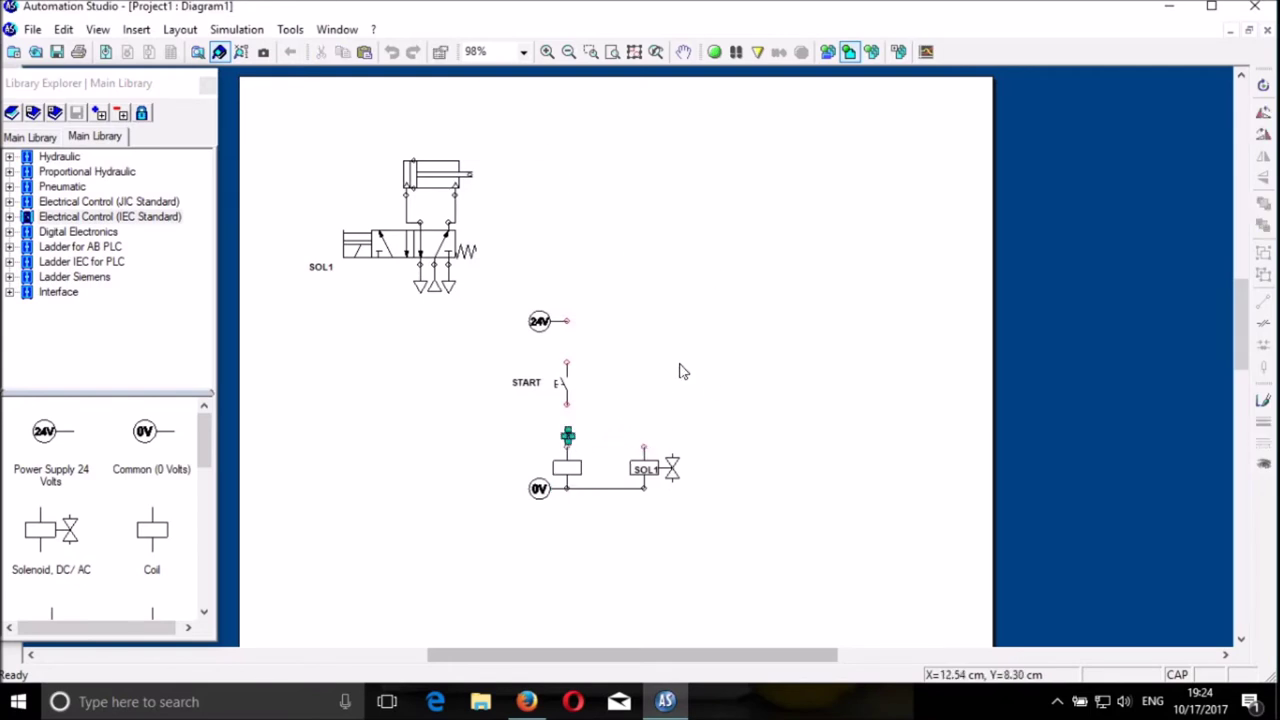
{"action": "key", "text": "Down"}
{"action": "key", "text": "Down"}
{"action": "key", "text": "Down"}
{"action": "key", "text": "Down"}
{"action": "key", "text": "Escape"}
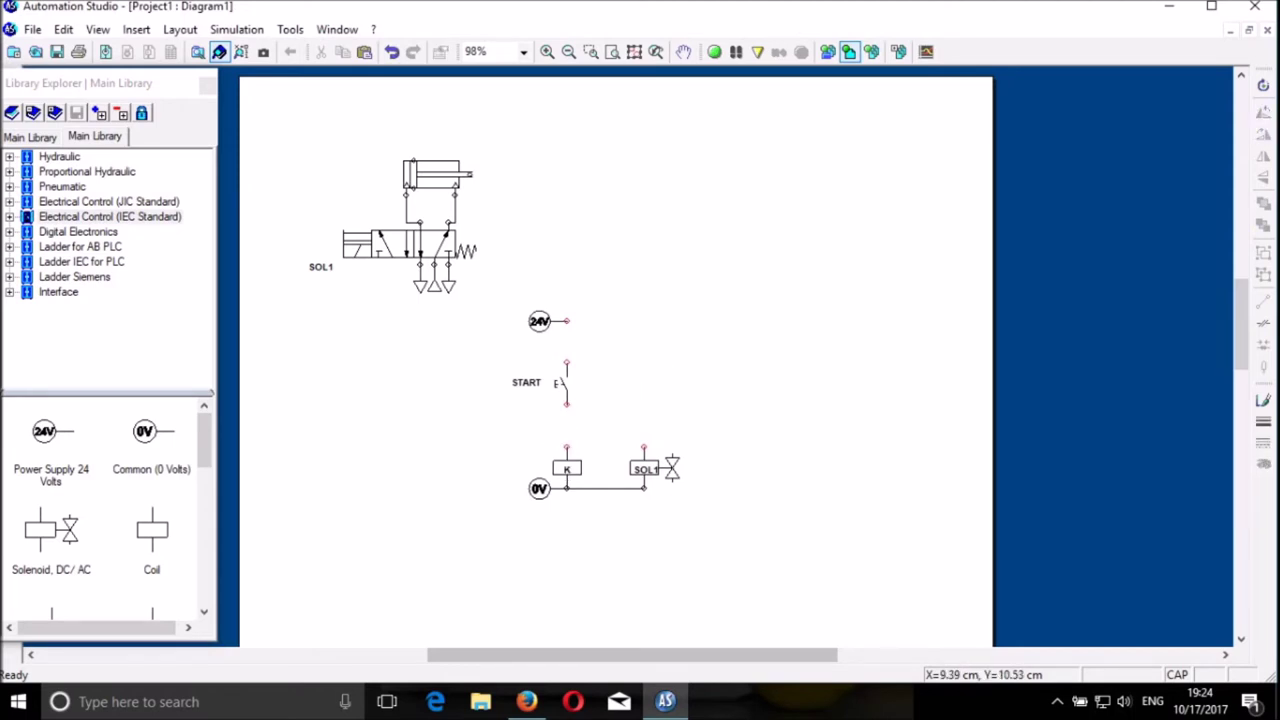
Step: Wire coil K to the START pushbutton and insert a Pushbutton Normally Close between the 24V supply and START
{"action": "left_click_drag", "start_coordinate": [566, 448], "coordinate": [566, 404]}
{"action": "left_click", "coordinate": [190, 514]}
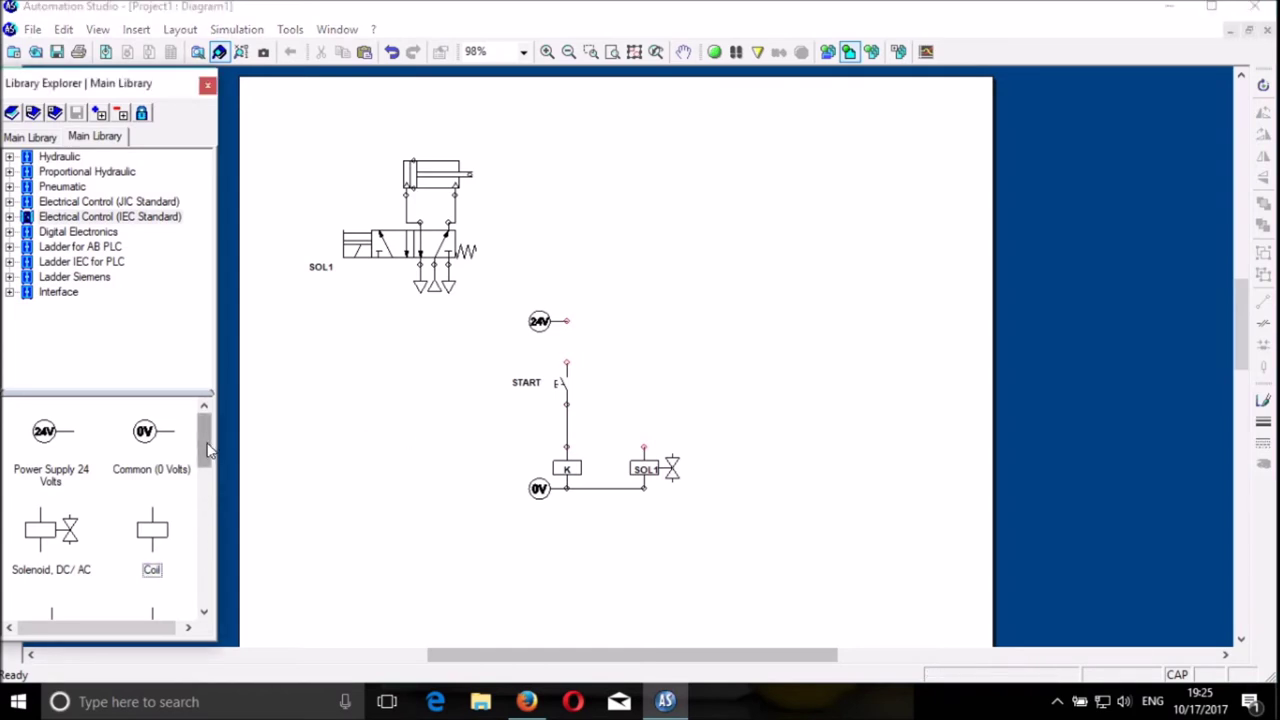
{"action": "left_click_drag", "start_coordinate": [205, 445], "coordinate": [563, 358]}
{"action": "left_click", "coordinate": [654, 337]}
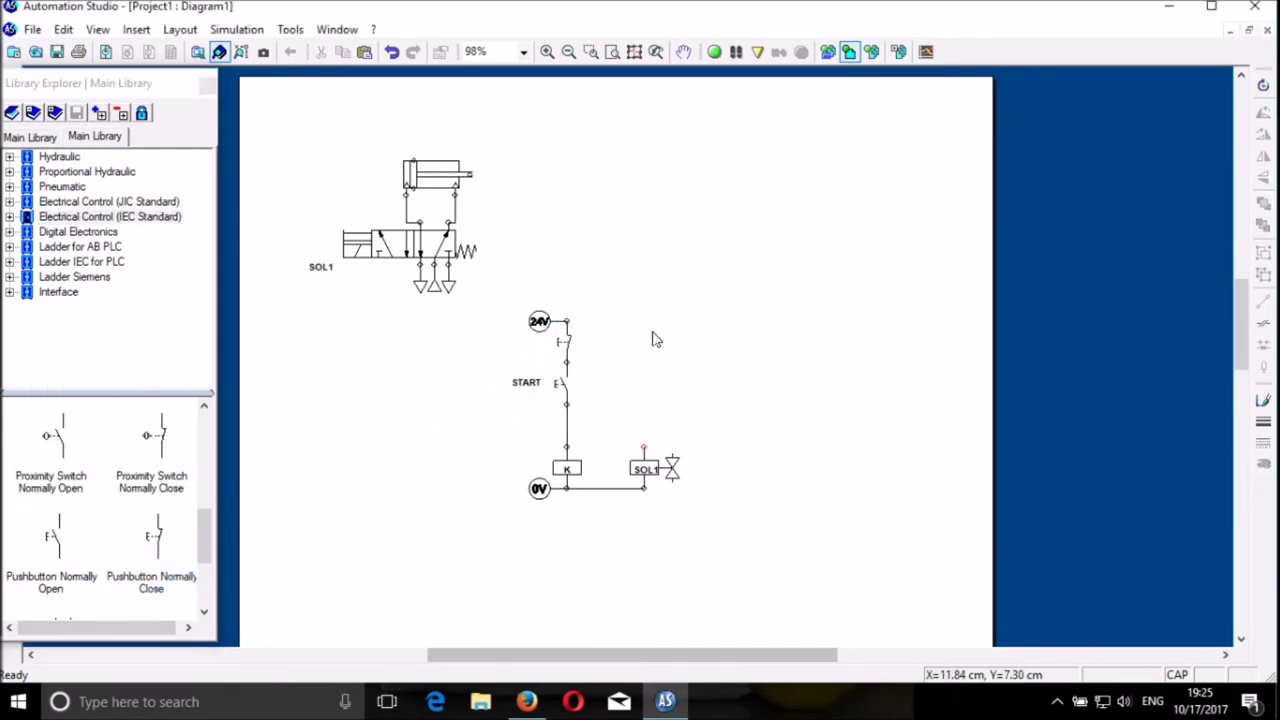
Step: Give the normally closed pushbutton the tag name STOP and move its label to the left of the symbol
{"action": "double_click", "coordinate": [561, 341]}
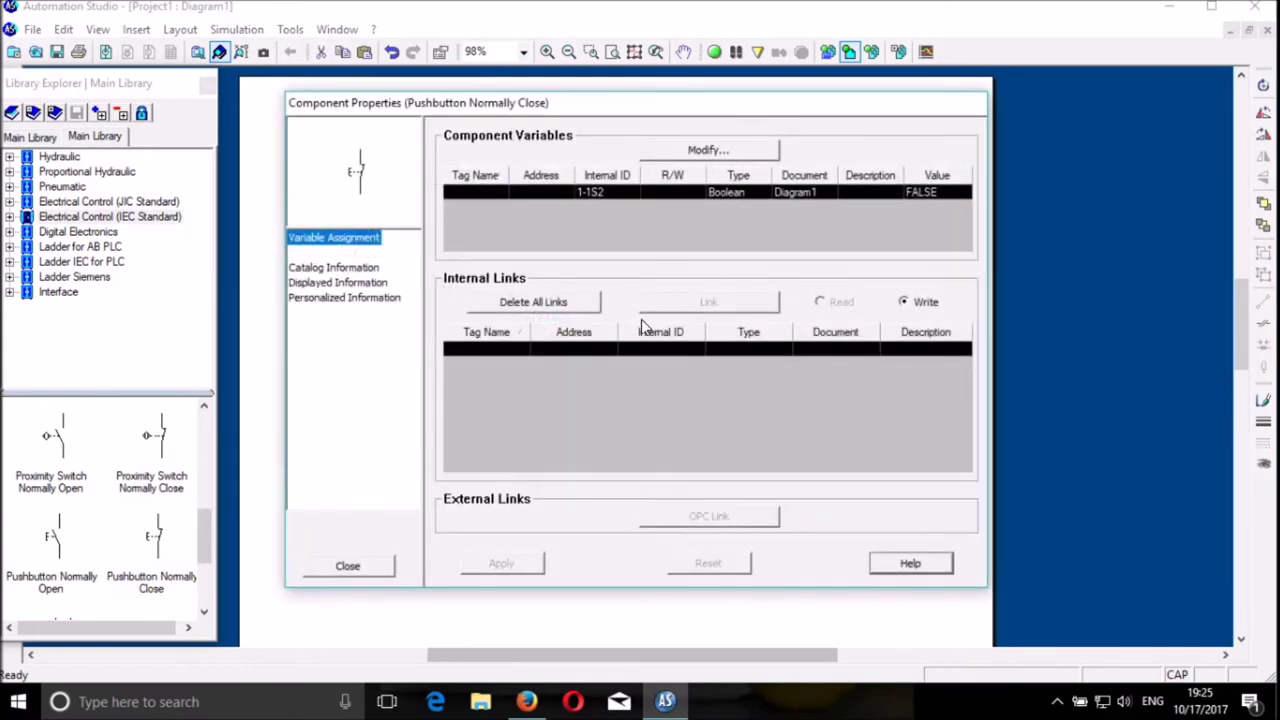
{"action": "left_click", "coordinate": [705, 148]}
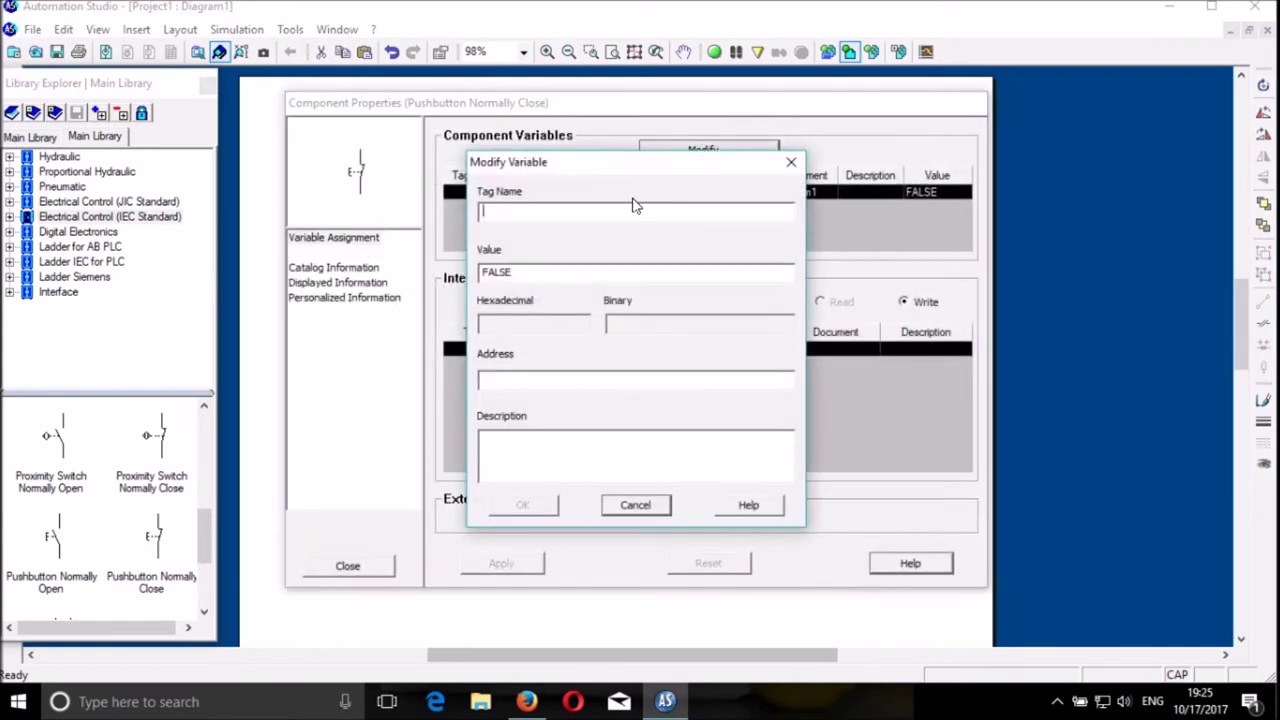
{"action": "type", "text": "STOP"}
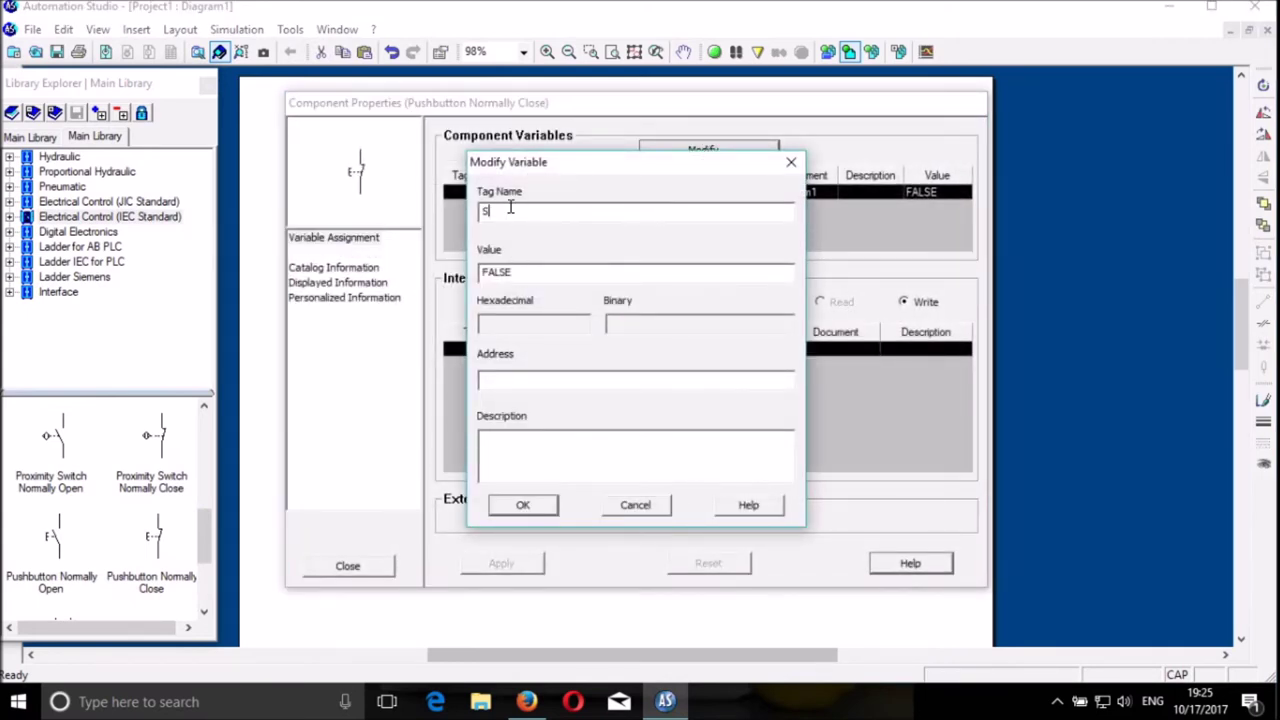
{"action": "left_click", "coordinate": [527, 508]}
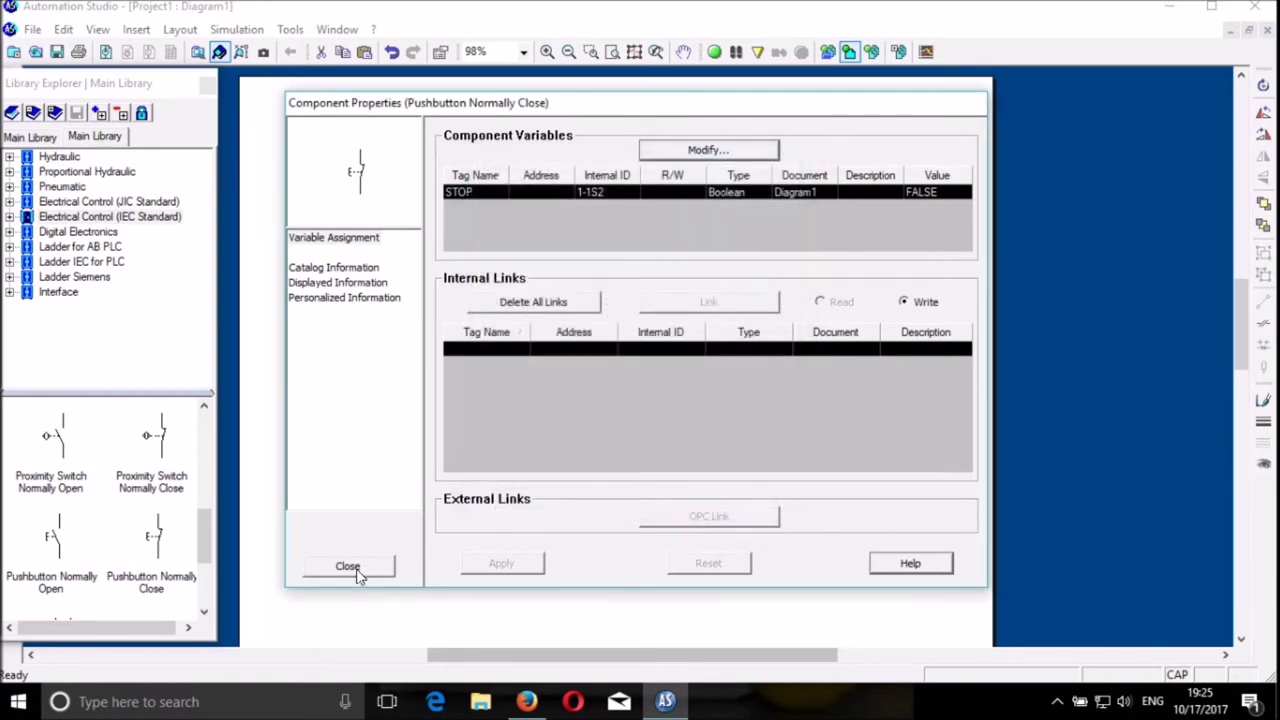
{"action": "left_click", "coordinate": [357, 573]}
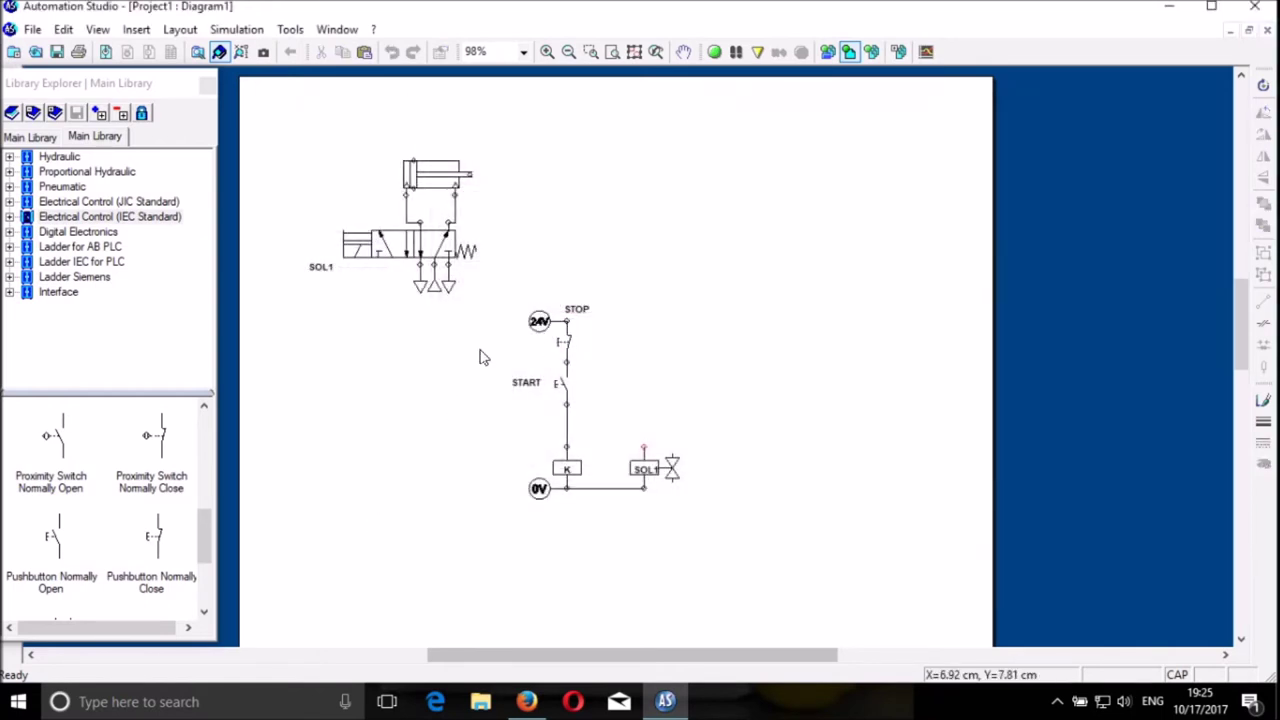
{"action": "left_click_drag", "start_coordinate": [572, 308], "coordinate": [533, 346]}
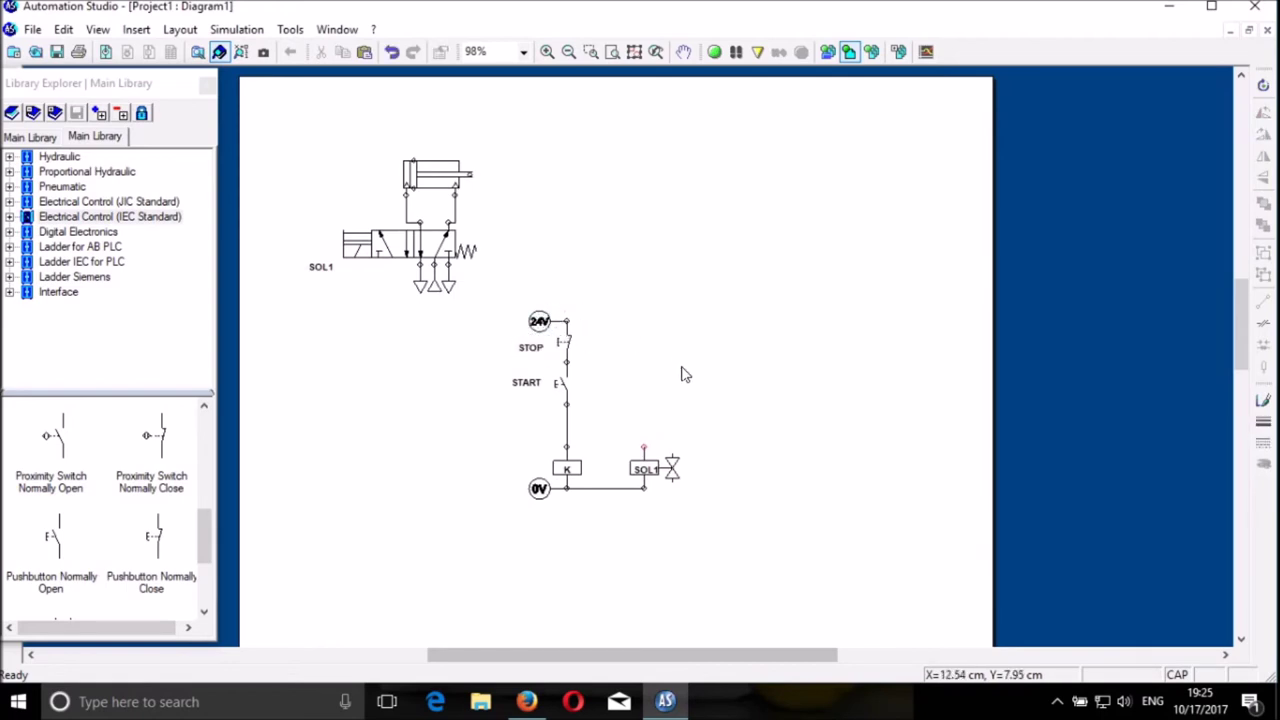
Step: Place a Contact Normally Open to the right of START and wire its lower end to START's lower end
{"action": "mouse_move", "coordinate": [157, 385]}
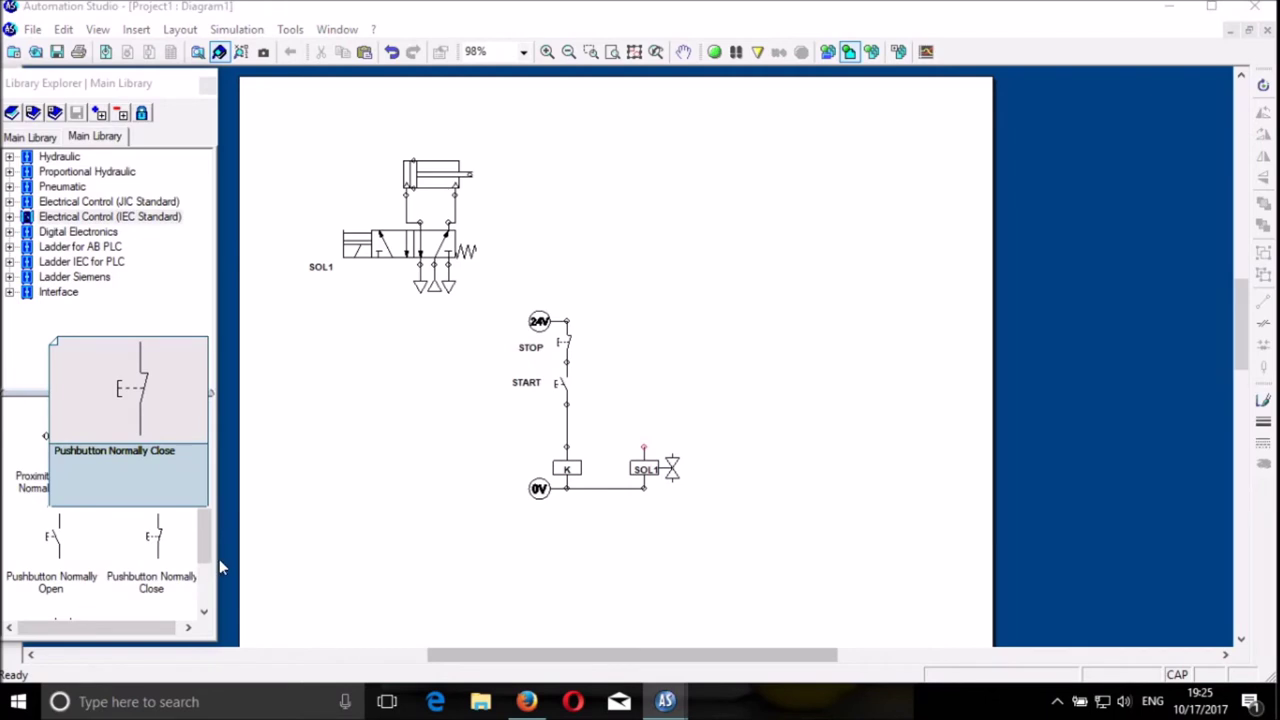
{"action": "left_click_drag", "start_coordinate": [205, 543], "coordinate": [205, 486]}
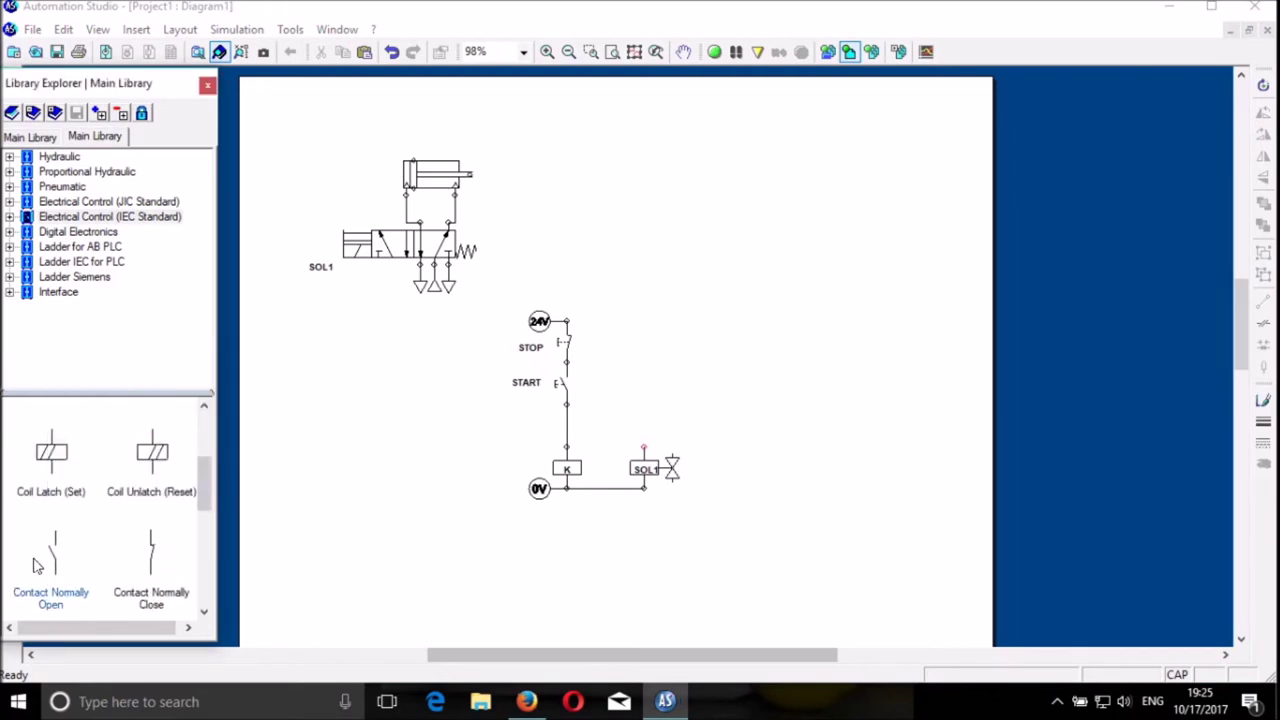
{"action": "left_click_drag", "start_coordinate": [55, 565], "coordinate": [612, 390]}
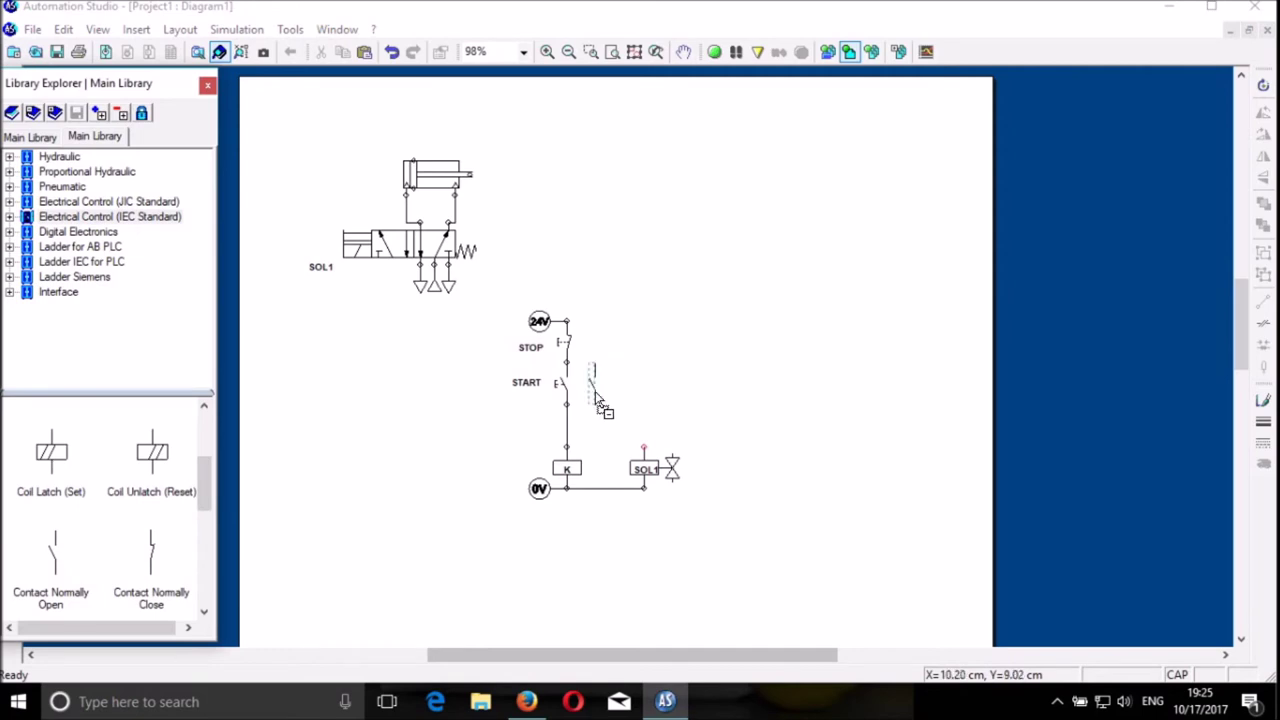
{"action": "left_click_drag", "start_coordinate": [595, 393], "coordinate": [567, 404]}
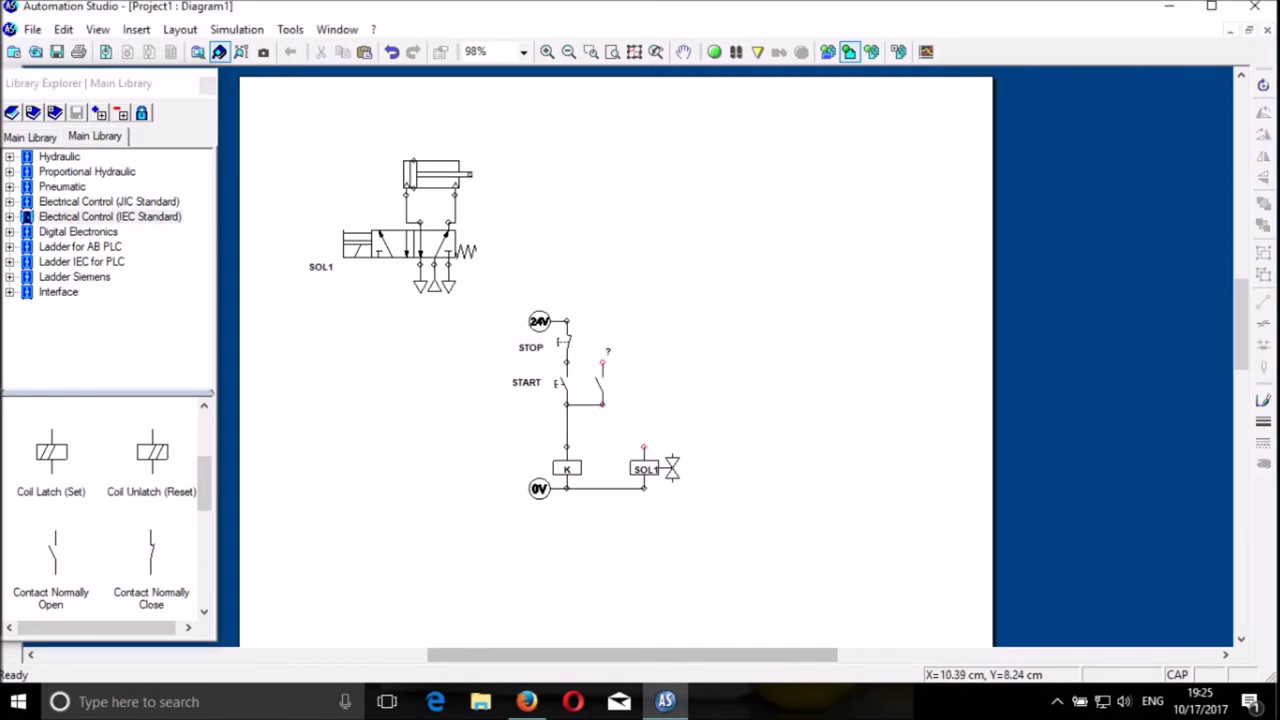
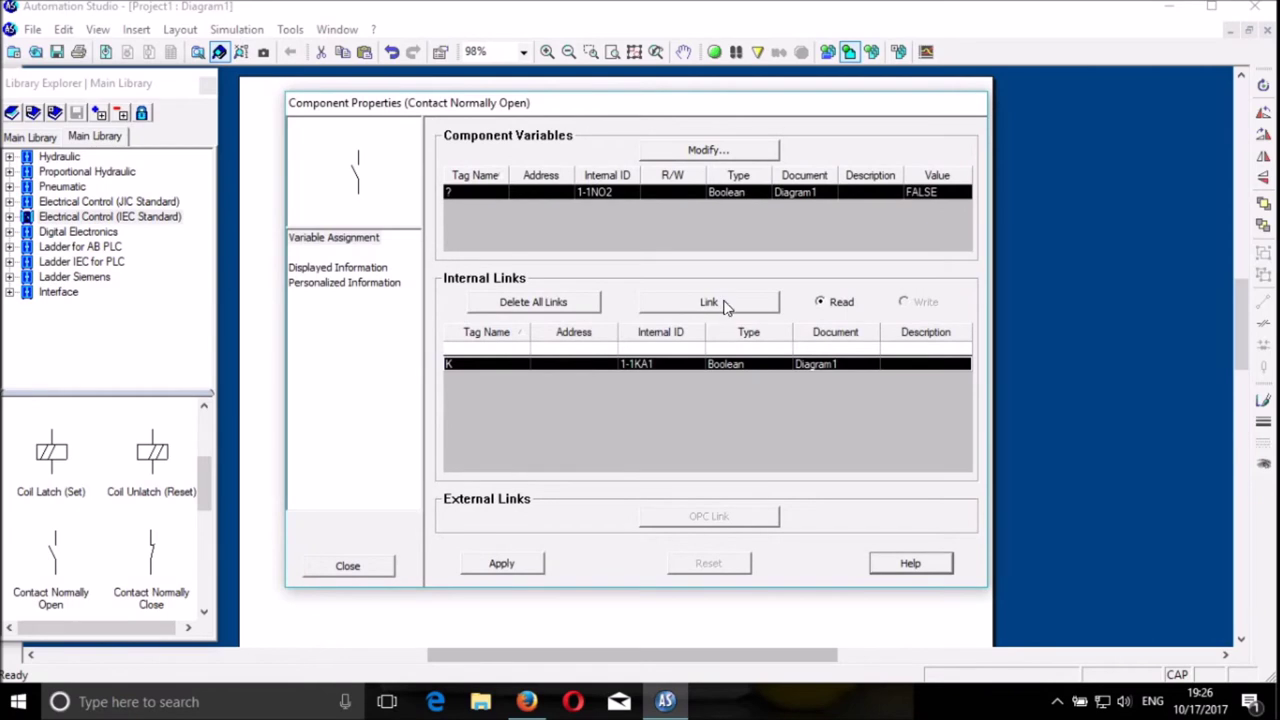
Step: Link the normally open contact above the SOL1 solenoid to the K tag and move its label beside the contact
{"action": "left_click", "coordinate": [720, 307]}
{"action": "left_click", "coordinate": [348, 567]}
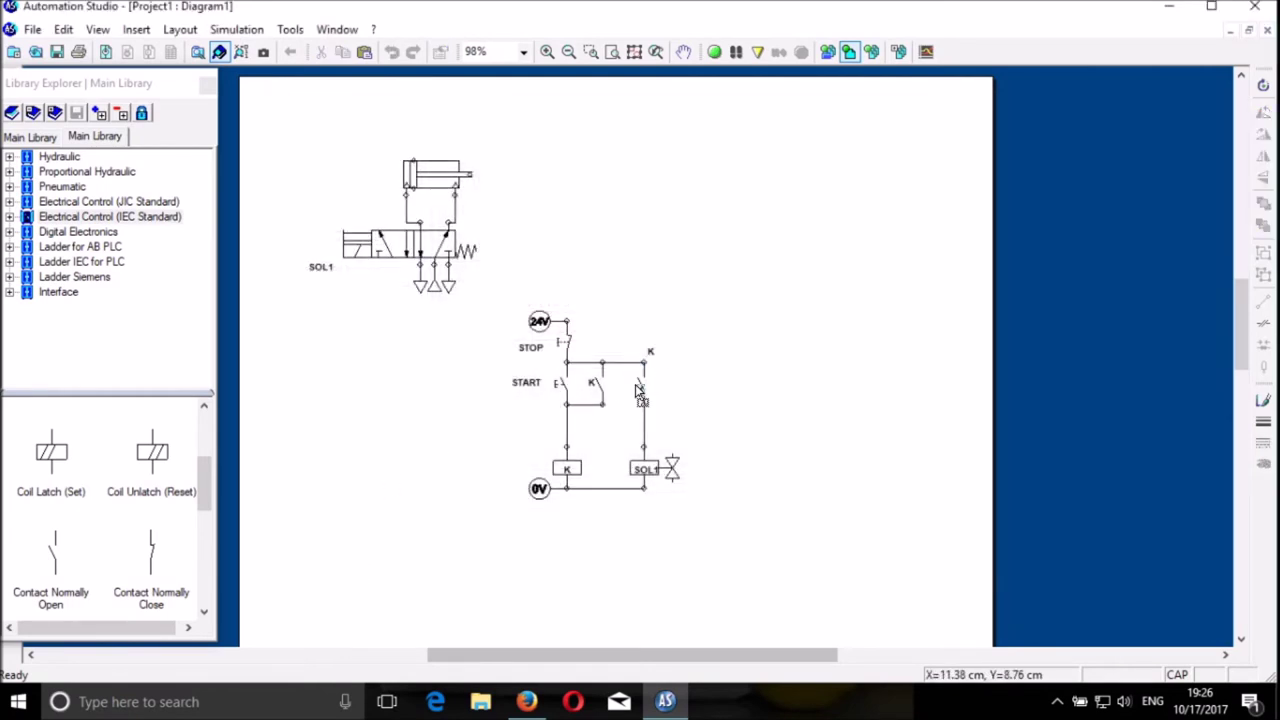
{"action": "left_click_drag", "start_coordinate": [632, 390], "coordinate": [632, 390]}
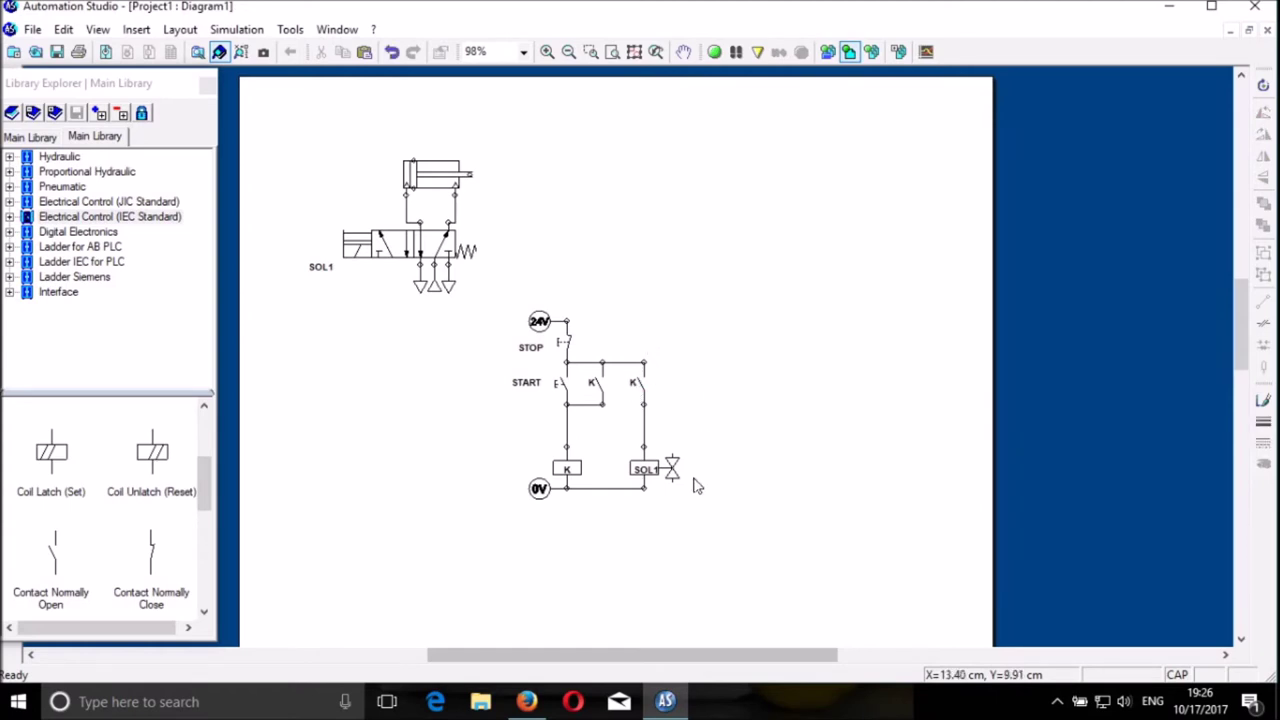
Step: Simulate the latching circuit twice, operating START to extend the cylinder and STOP to retract it, and stop the simulation each time
{"action": "left_click", "coordinate": [713, 52]}
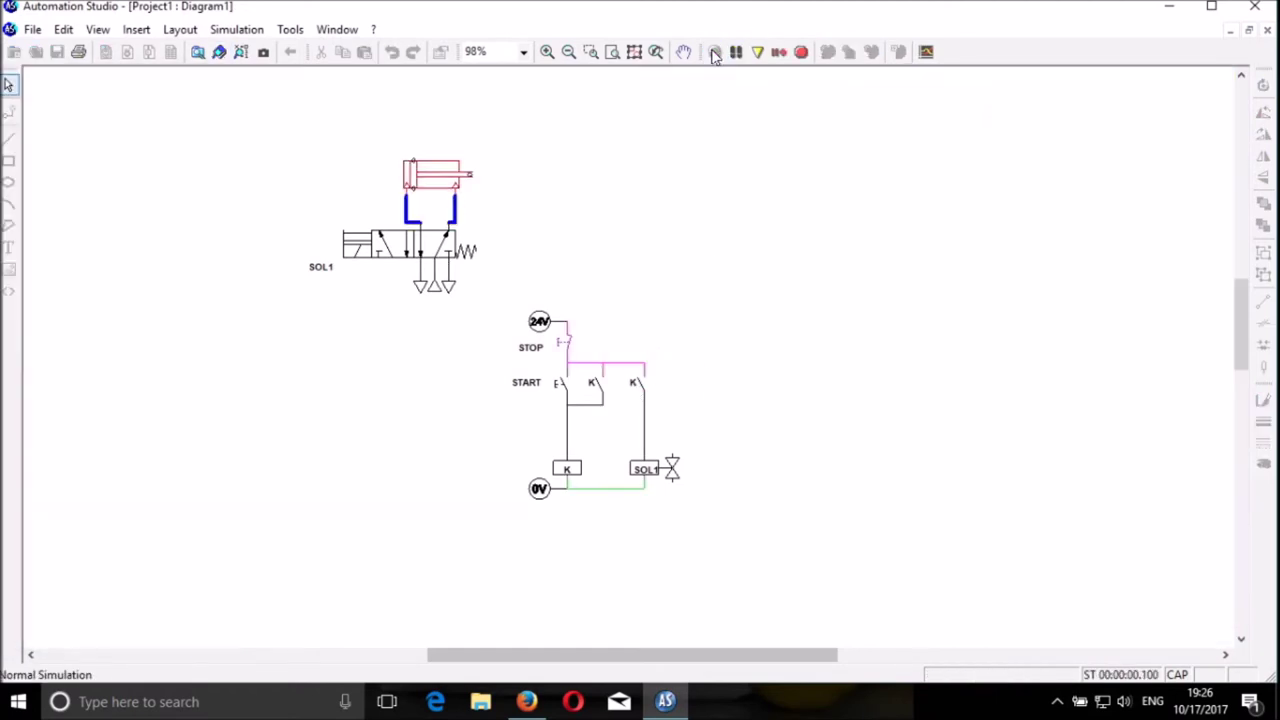
{"action": "left_click", "coordinate": [560, 388]}
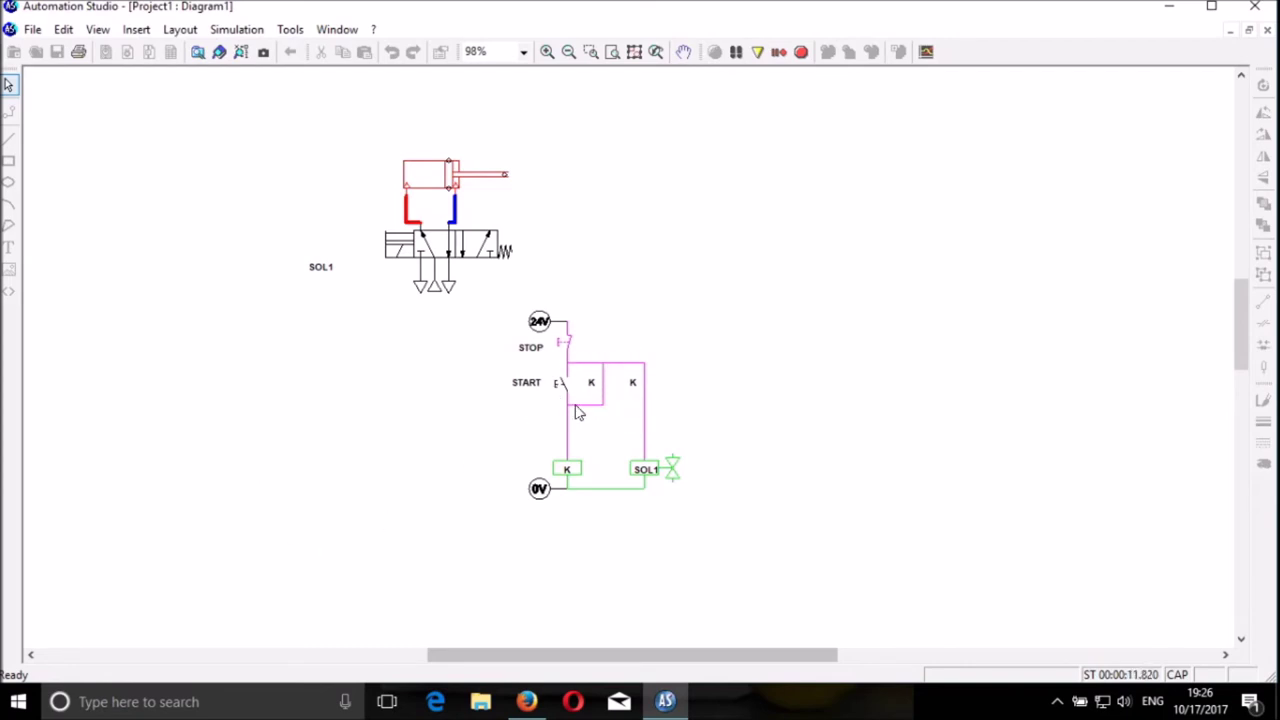
{"action": "left_click", "coordinate": [561, 350]}
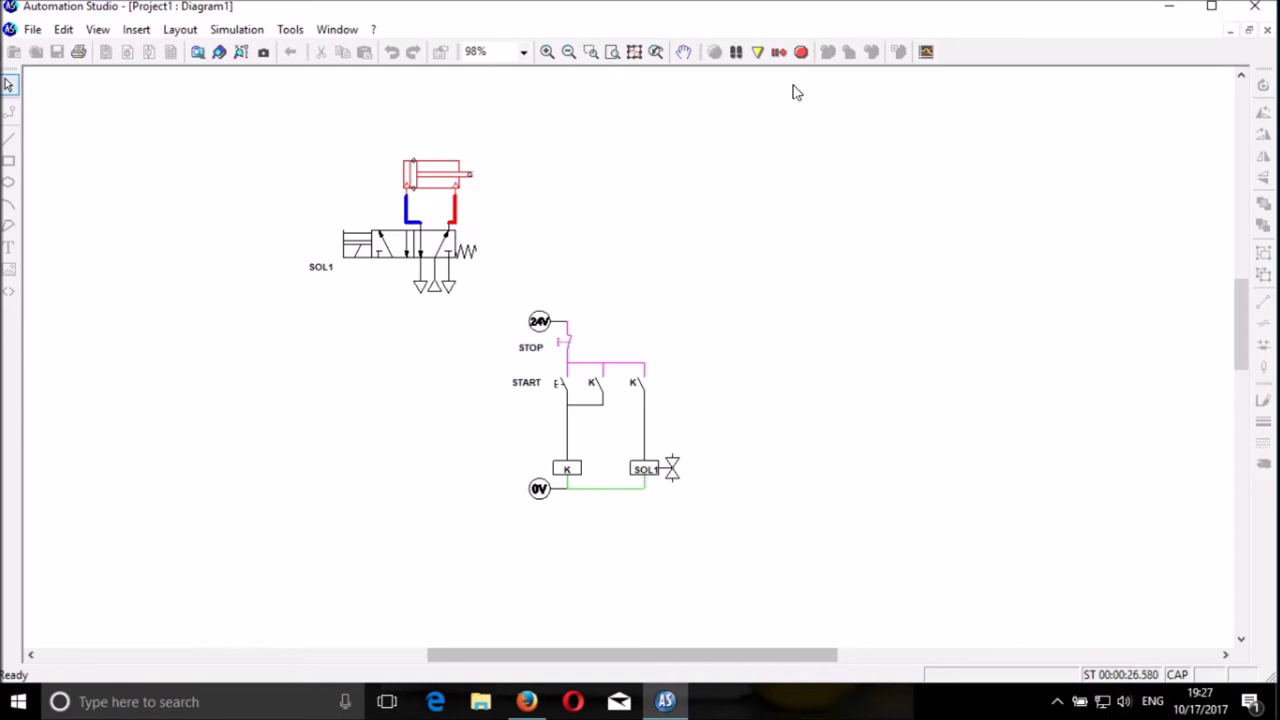
{"action": "left_click", "coordinate": [801, 51]}
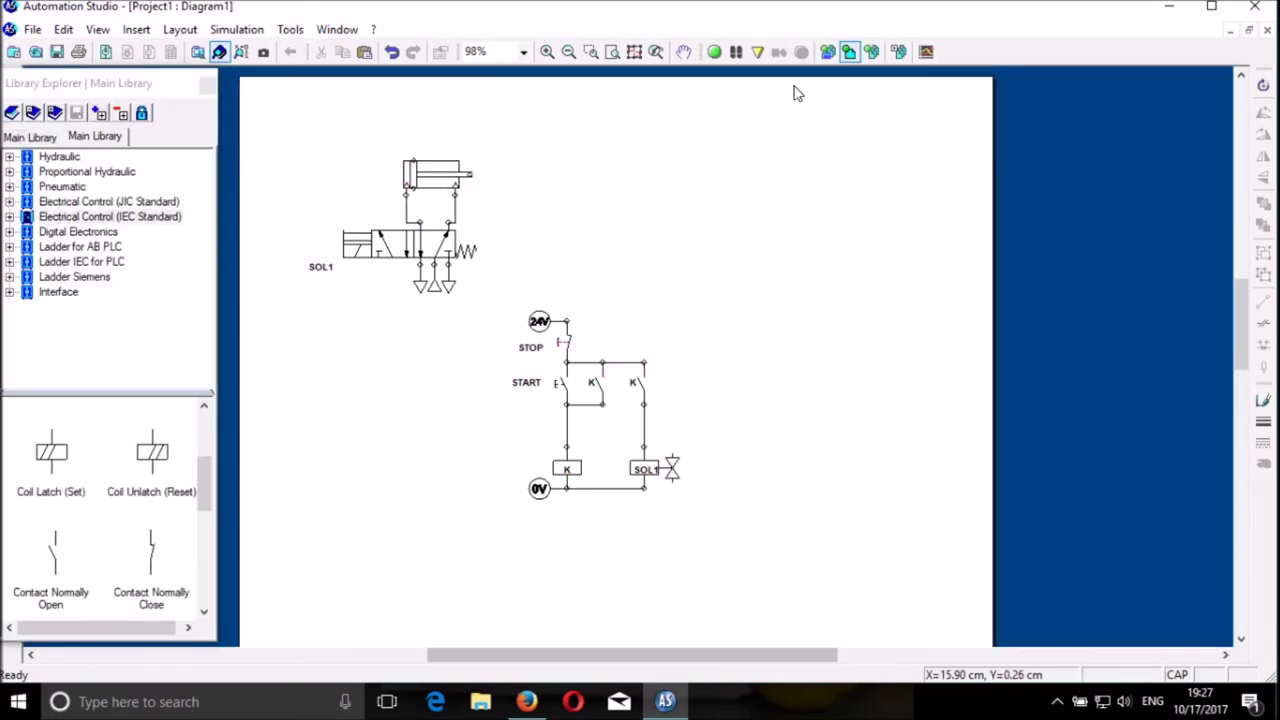
{"action": "left_click", "coordinate": [714, 51]}
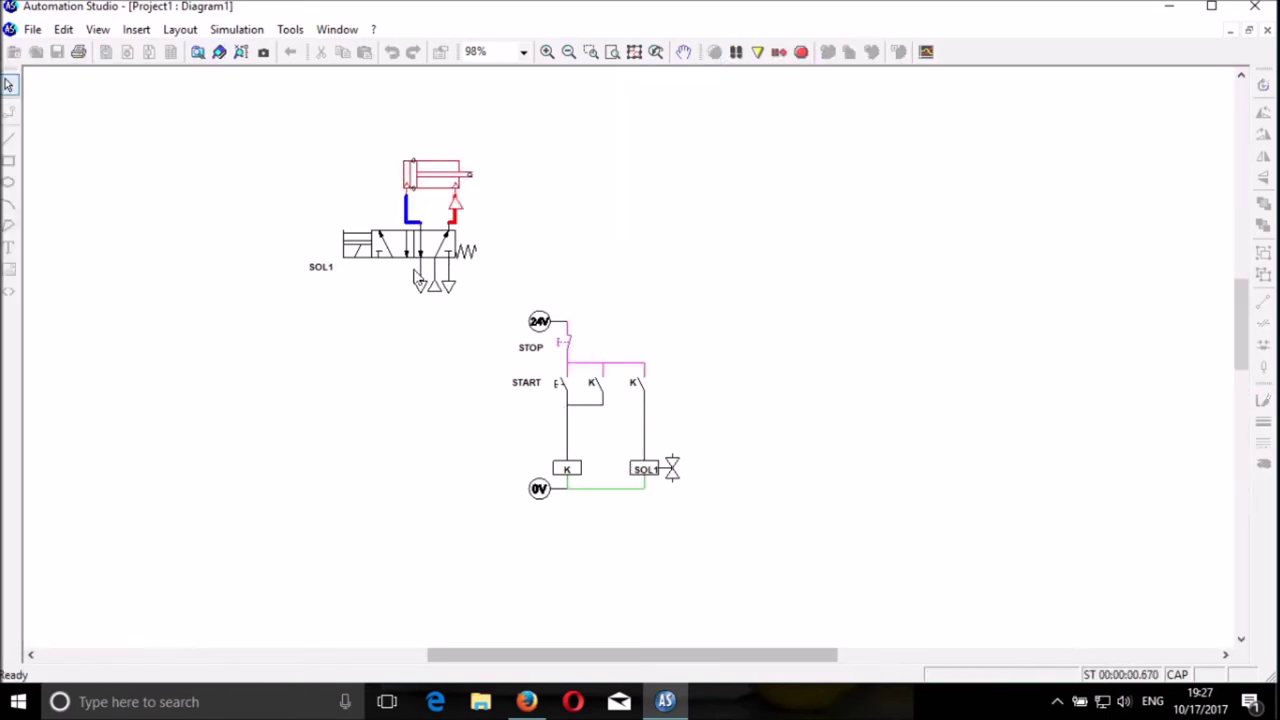
{"action": "left_click", "coordinate": [559, 396]}
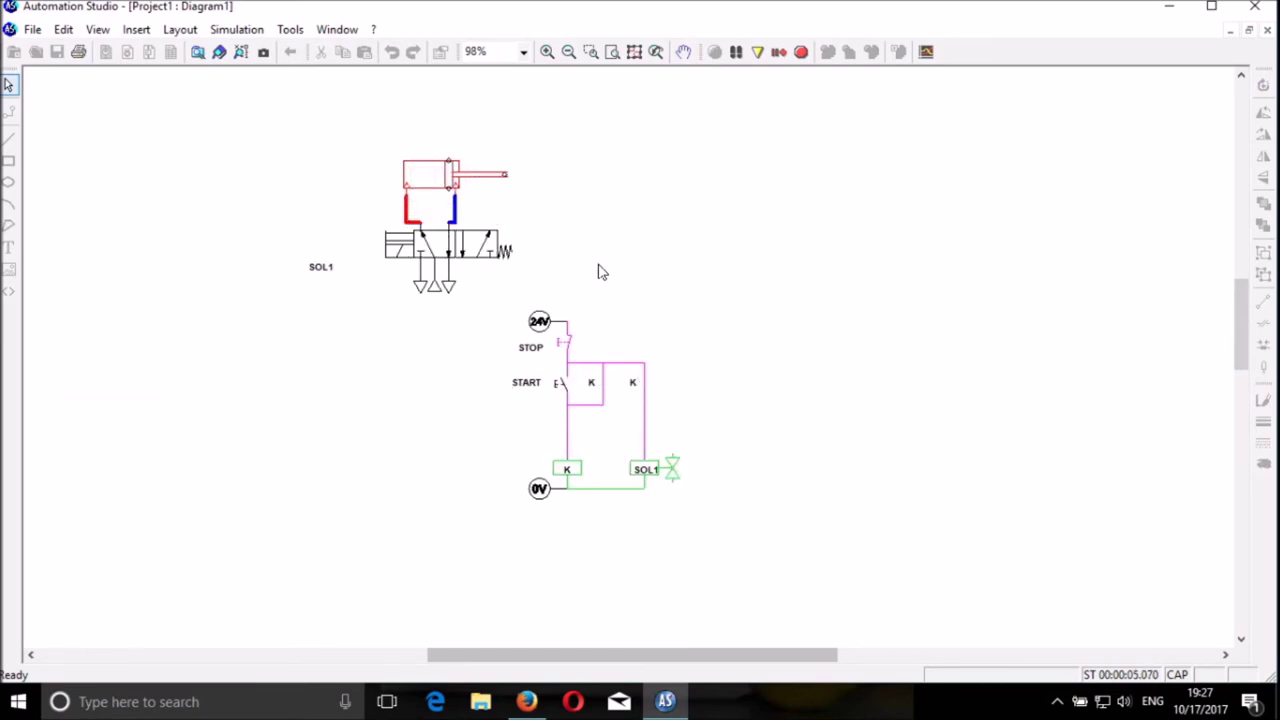
{"action": "left_click", "coordinate": [565, 350]}
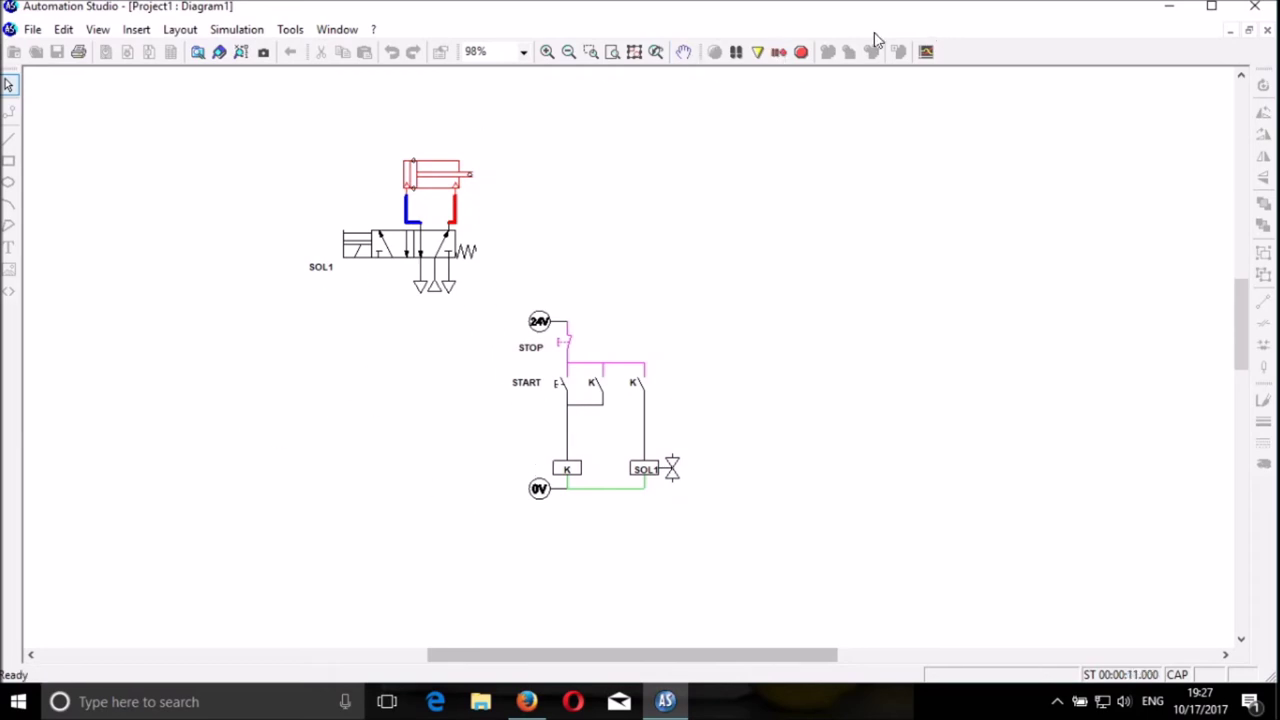
{"action": "left_click", "coordinate": [801, 51]}
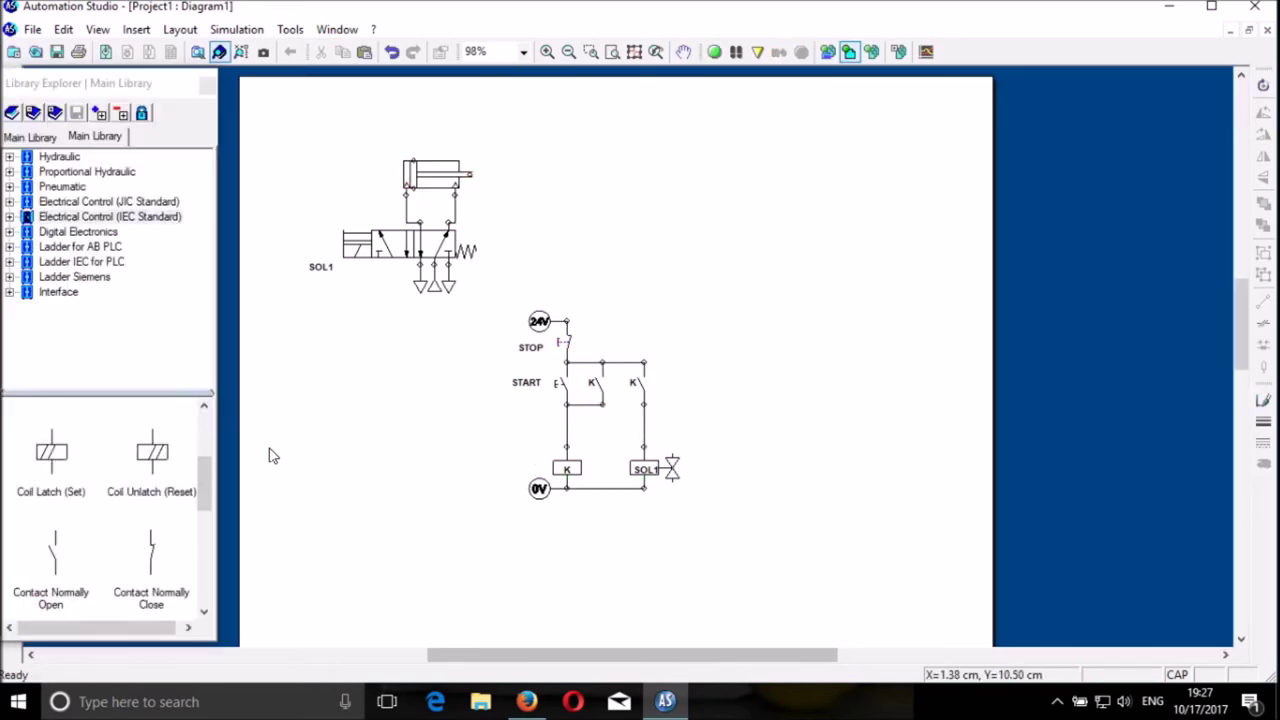
Step: Move coil K, the SOL1 solenoid and the 0V common down together to make room below the START pushbutton
{"action": "left_click", "coordinate": [55, 560]}
{"action": "left_click_drag", "start_coordinate": [203, 480], "coordinate": [210, 535]}
{"action": "left_click", "coordinate": [163, 495]}
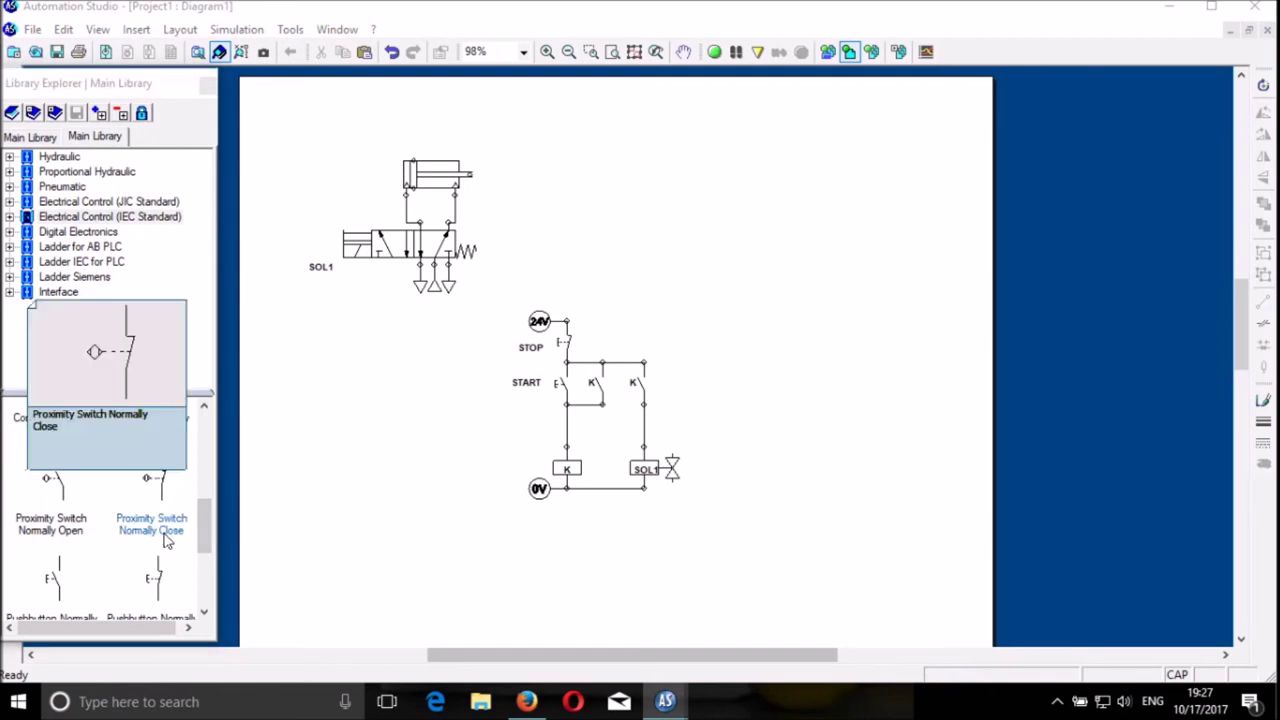
{"action": "left_click_drag", "start_coordinate": [452, 448], "coordinate": [860, 585]}
{"action": "left_click_drag", "start_coordinate": [460, 409], "coordinate": [810, 594]}
{"action": "key", "text": "Down"}
{"action": "key", "text": "Down"}
{"action": "key", "text": "Down"}
{"action": "key", "text": "Down"}
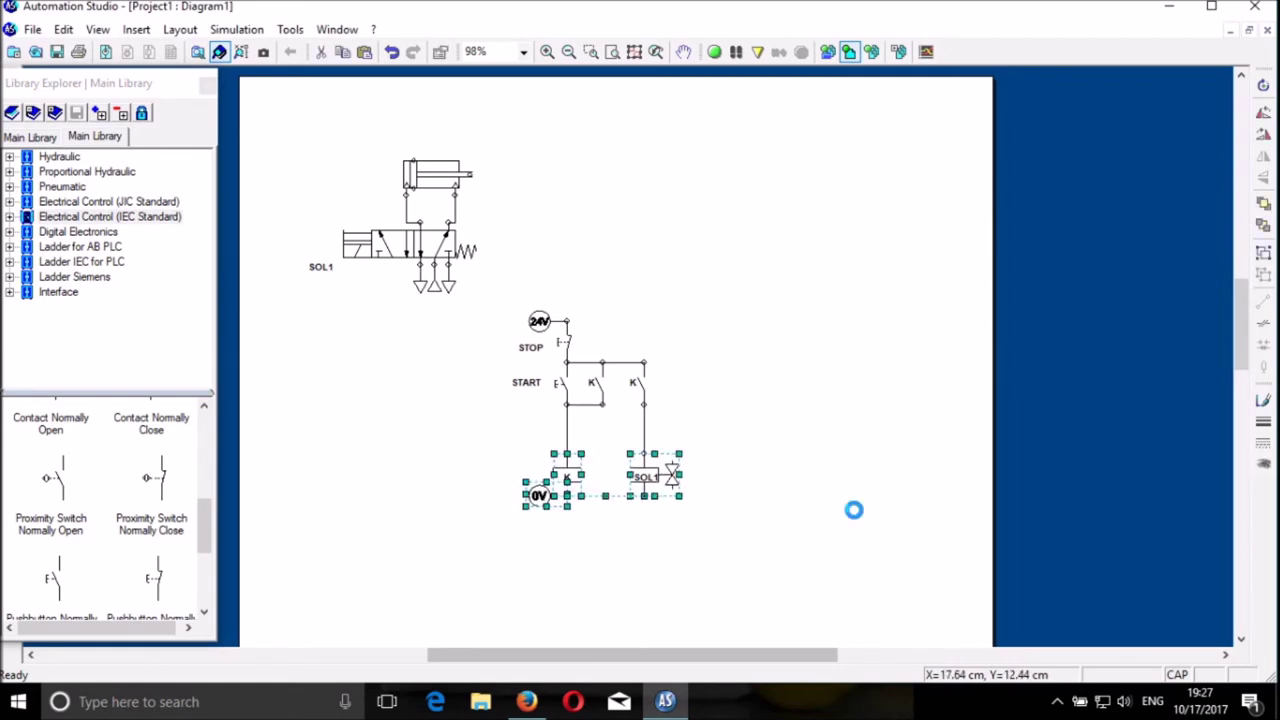
{"action": "left_click", "coordinate": [831, 517]}
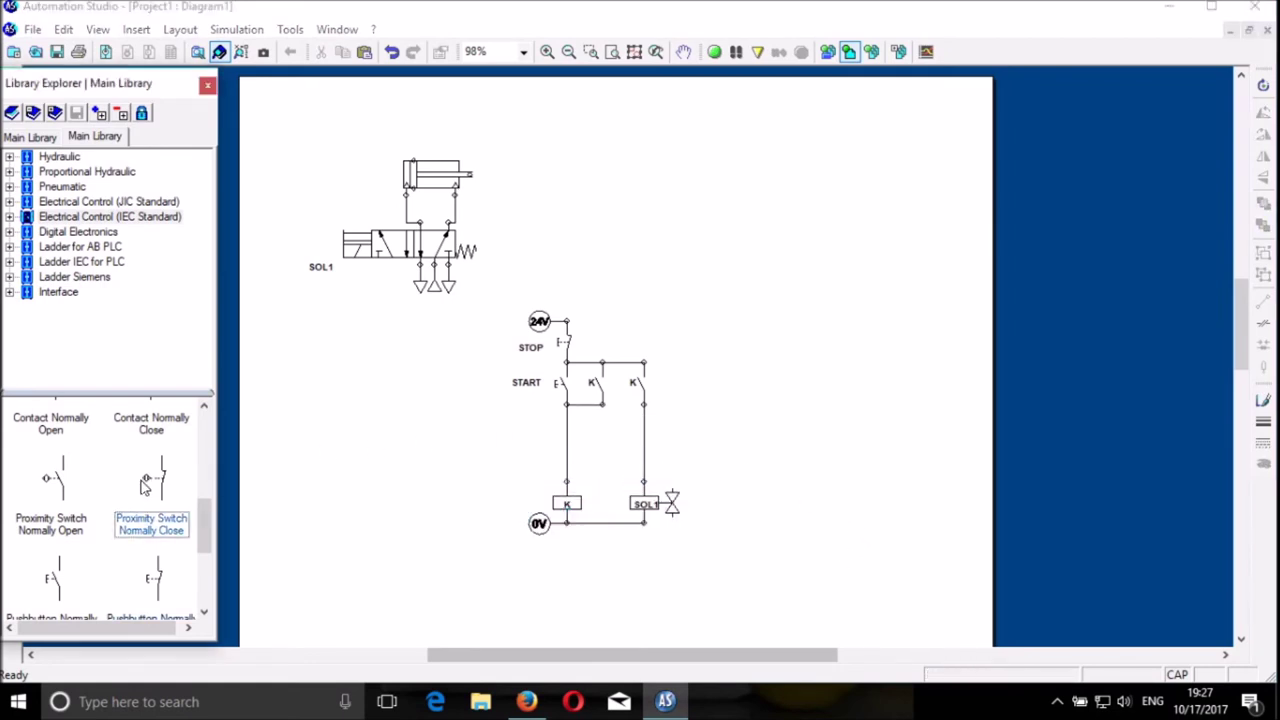
Step: Insert a Proximity Switch Normally Close in the line between the START pushbutton and coil K
{"action": "left_click_drag", "start_coordinate": [155, 478], "coordinate": [566, 448]}
{"action": "left_click", "coordinate": [600, 437]}
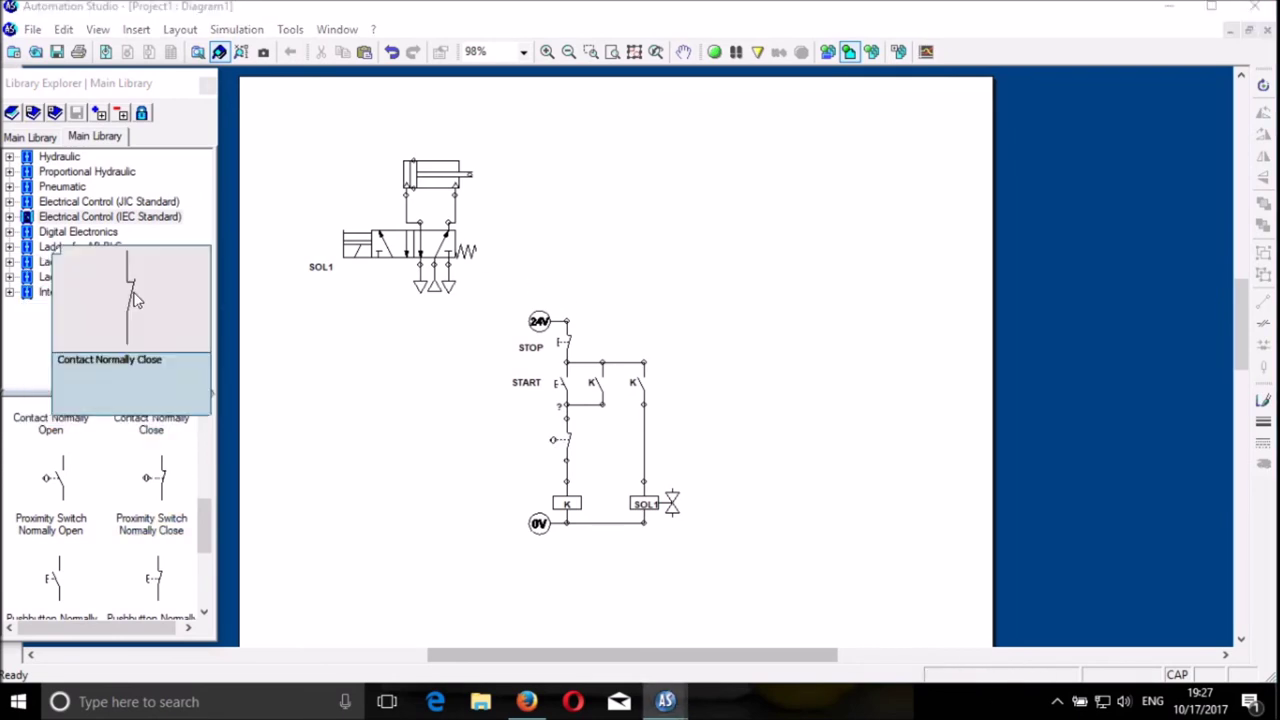
Step: Place a pneumatic Proximity Sensor above the rod end of the cylinder and give it the tag name PS1
{"action": "left_click", "coordinate": [15, 187]}
{"action": "left_click", "coordinate": [75, 277]}
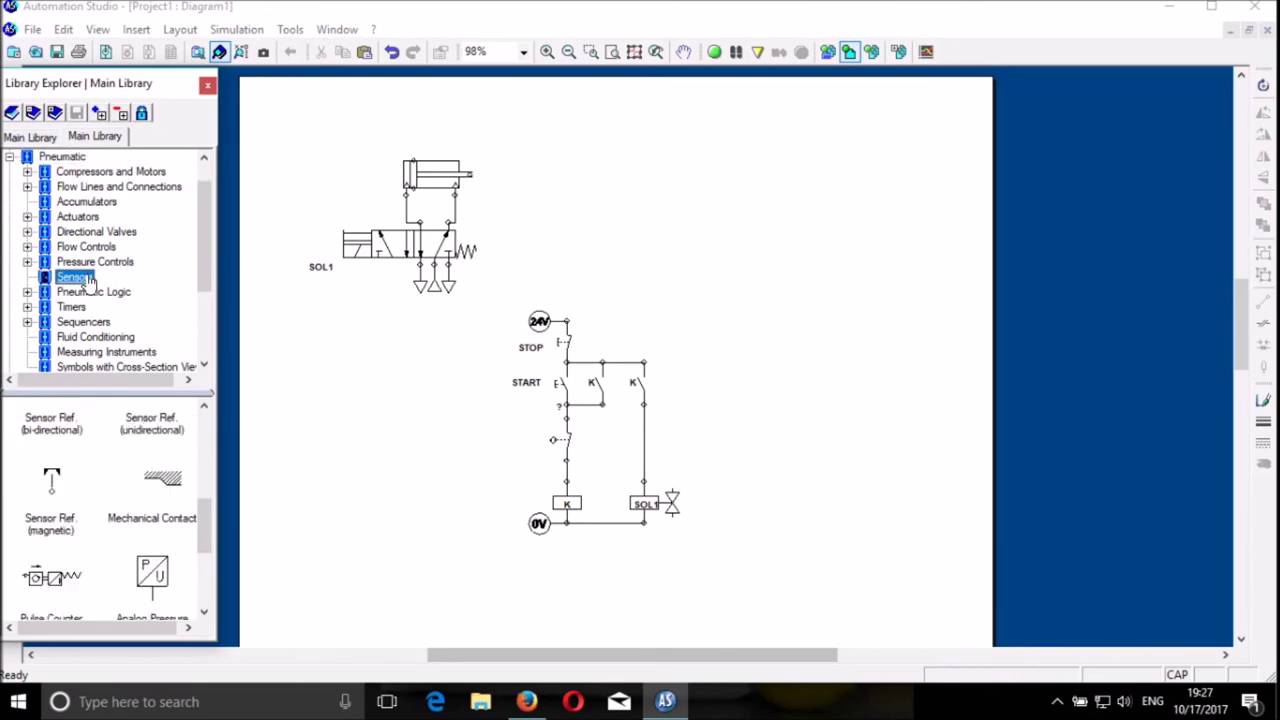
{"action": "scroll", "coordinate": [115, 500], "scroll_direction": "down", "scroll_amount": 2}
{"action": "left_click", "coordinate": [51, 540]}
{"action": "left_click_drag", "start_coordinate": [51, 540], "coordinate": [446, 146]}
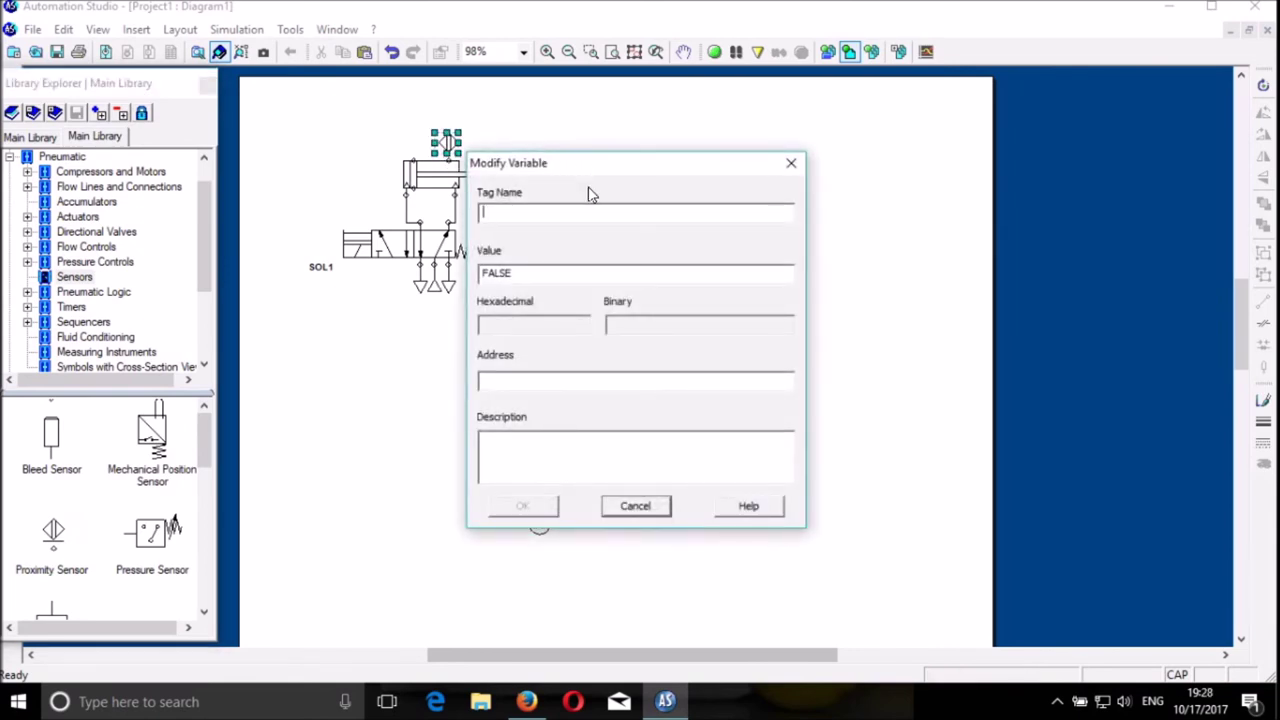
{"action": "type", "text": "R"}
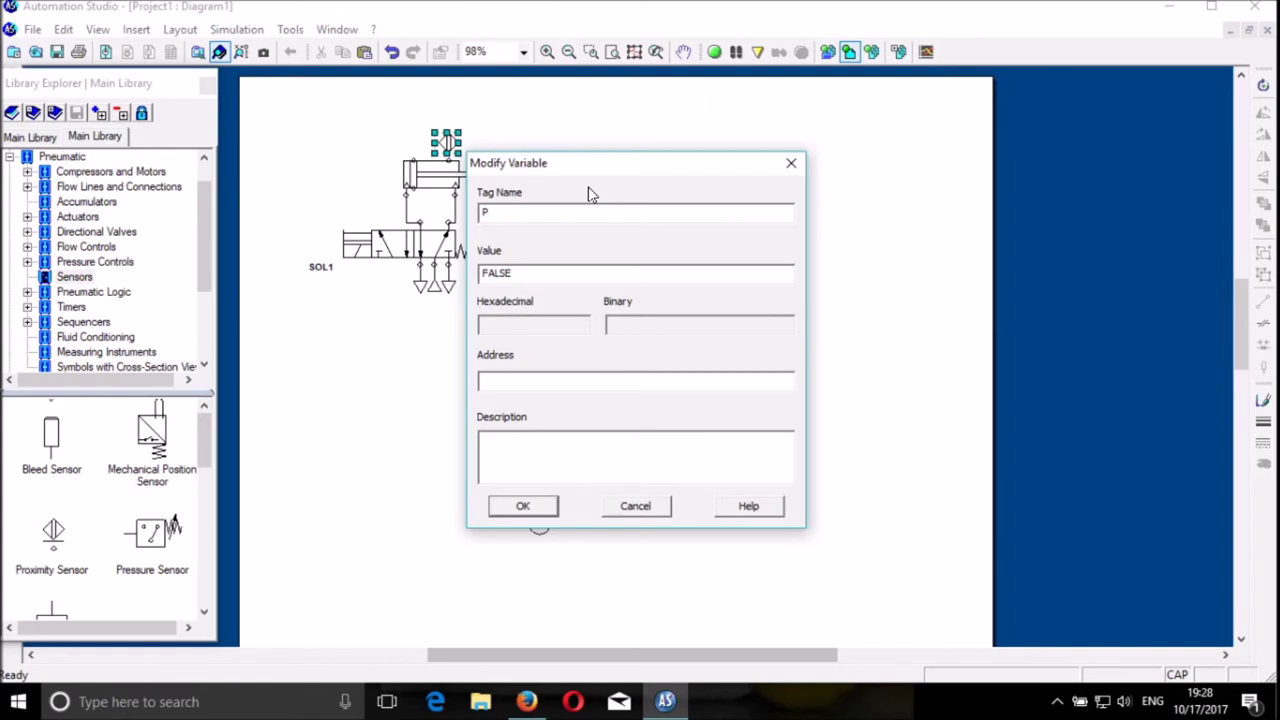
{"action": "type", "text": "S1"}
{"action": "left_click", "coordinate": [520, 508]}
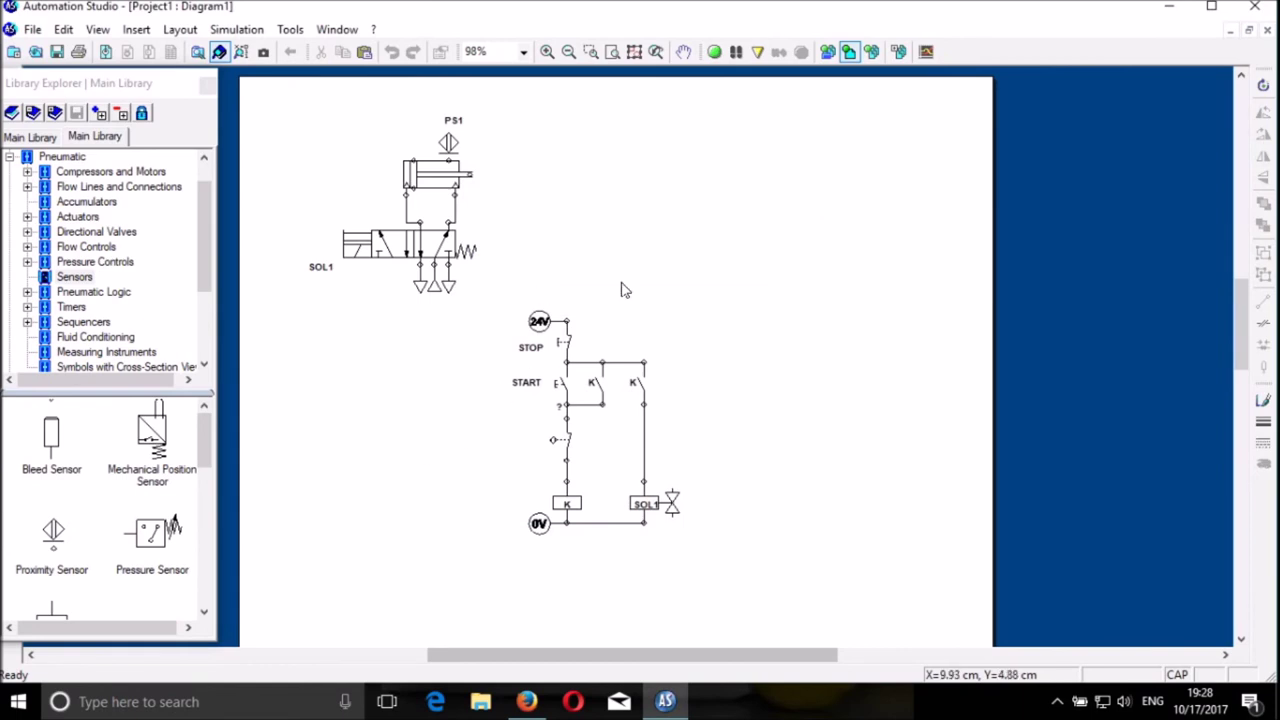
Step: Link the normally closed proximity switch above coil K to the PS1 tag and move its label beside the switch
{"action": "left_click", "coordinate": [565, 450]}
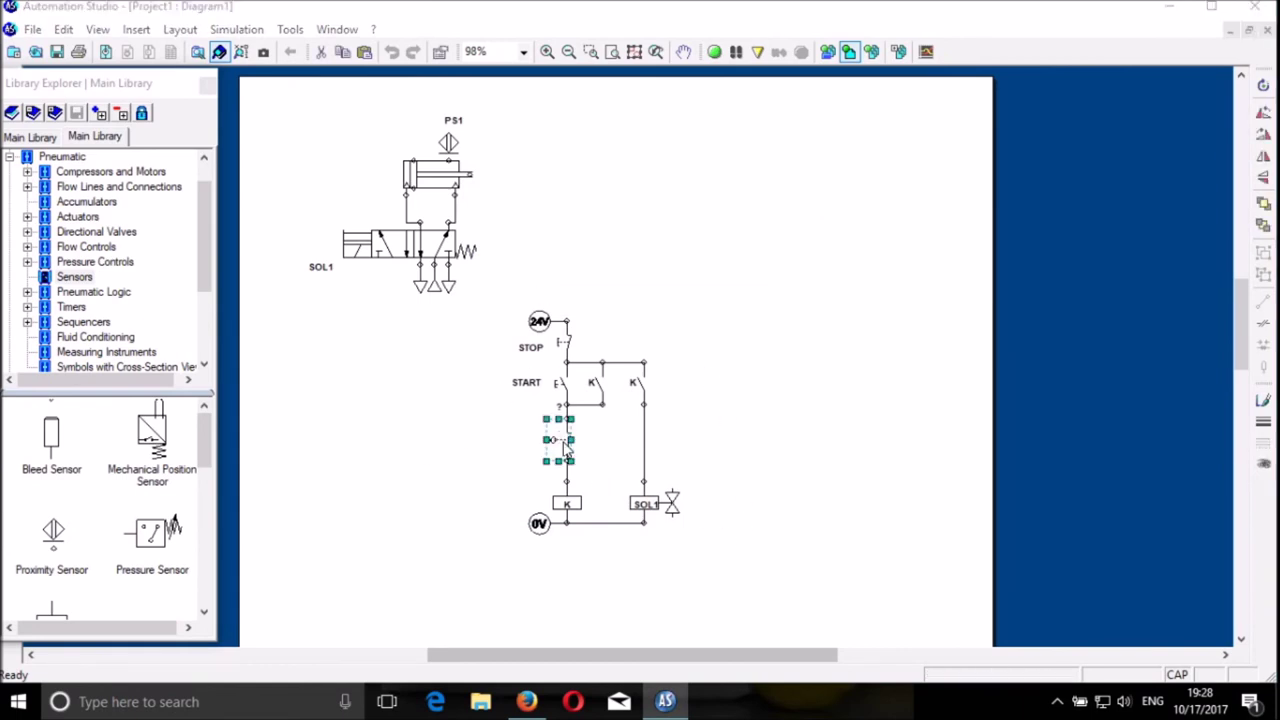
{"action": "double_click", "coordinate": [565, 450]}
{"action": "left_click", "coordinate": [540, 363]}
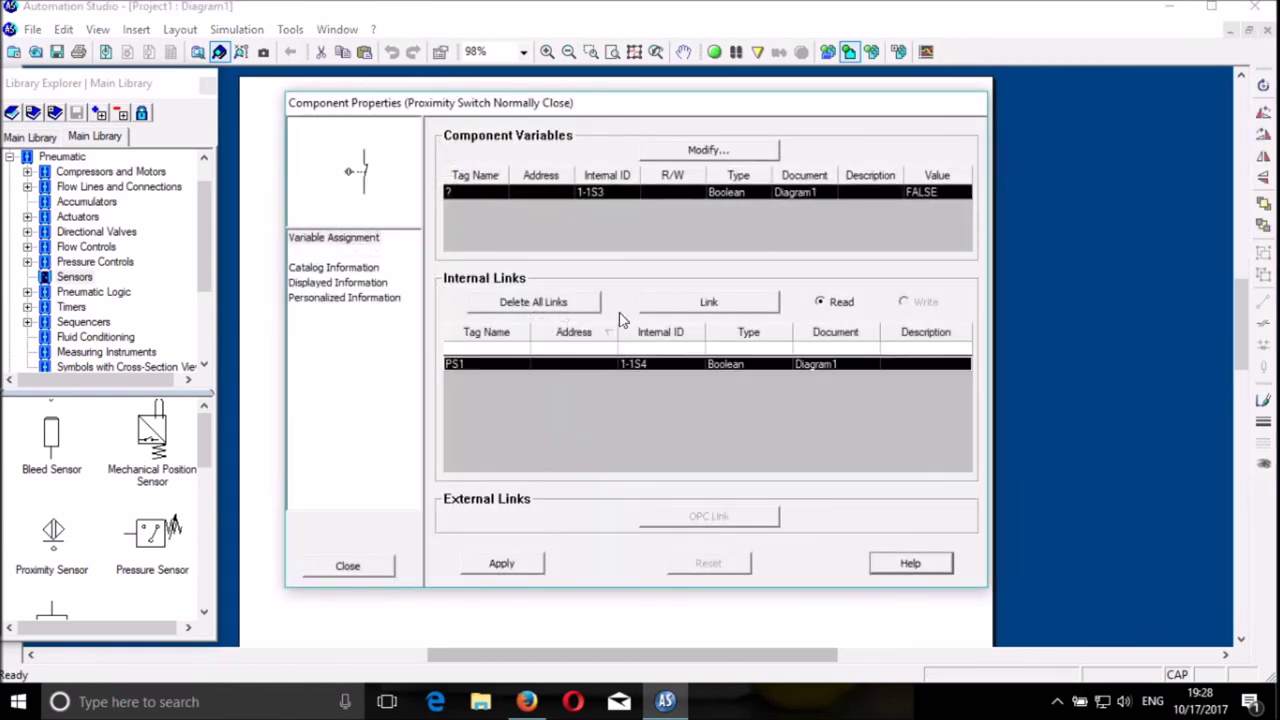
{"action": "left_click", "coordinate": [703, 303]}
{"action": "left_click", "coordinate": [347, 567]}
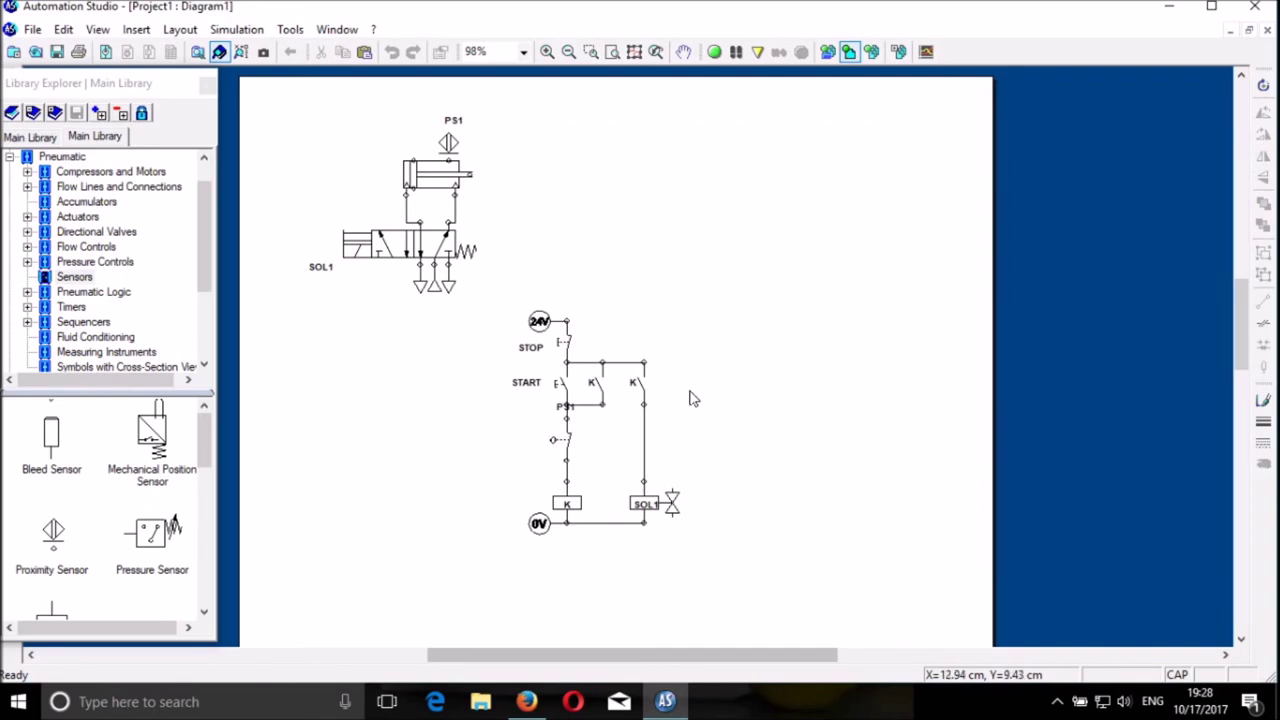
{"action": "left_click_drag", "start_coordinate": [558, 410], "coordinate": [528, 430]}
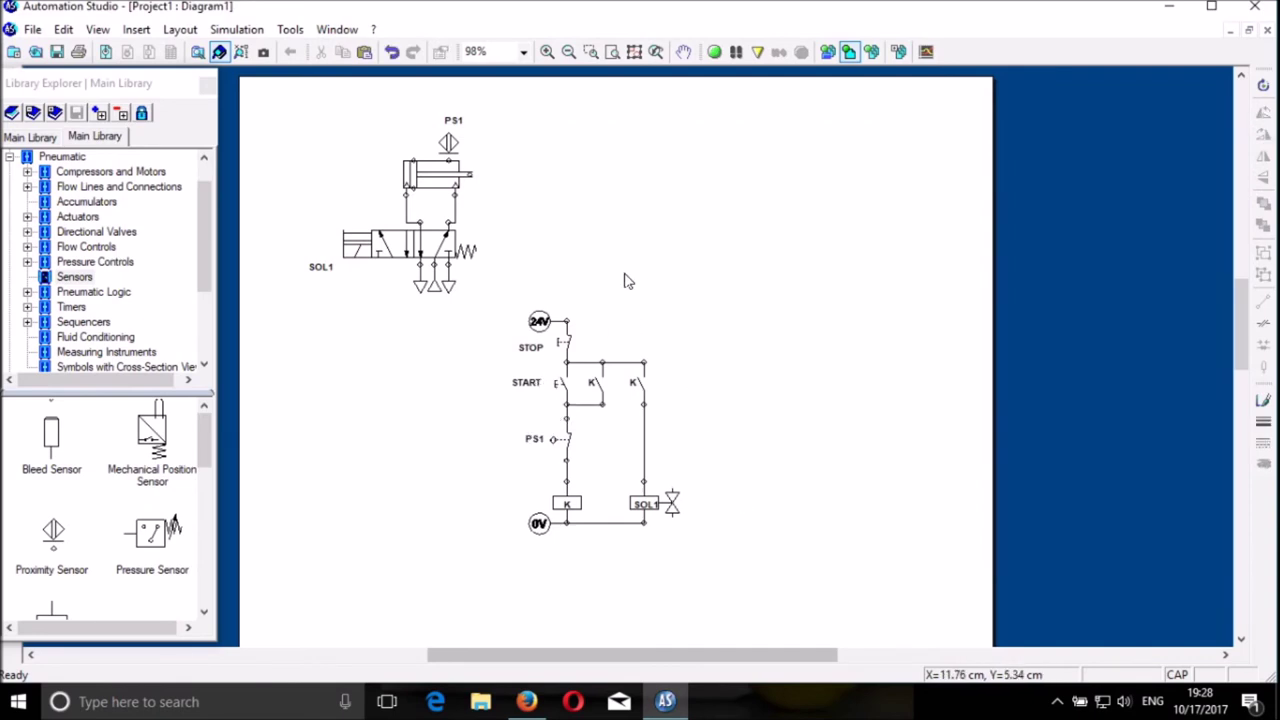
Step: Simulate the circuit and operate START to test the cylinder's automatic return from PS1
{"action": "left_click", "coordinate": [714, 52]}
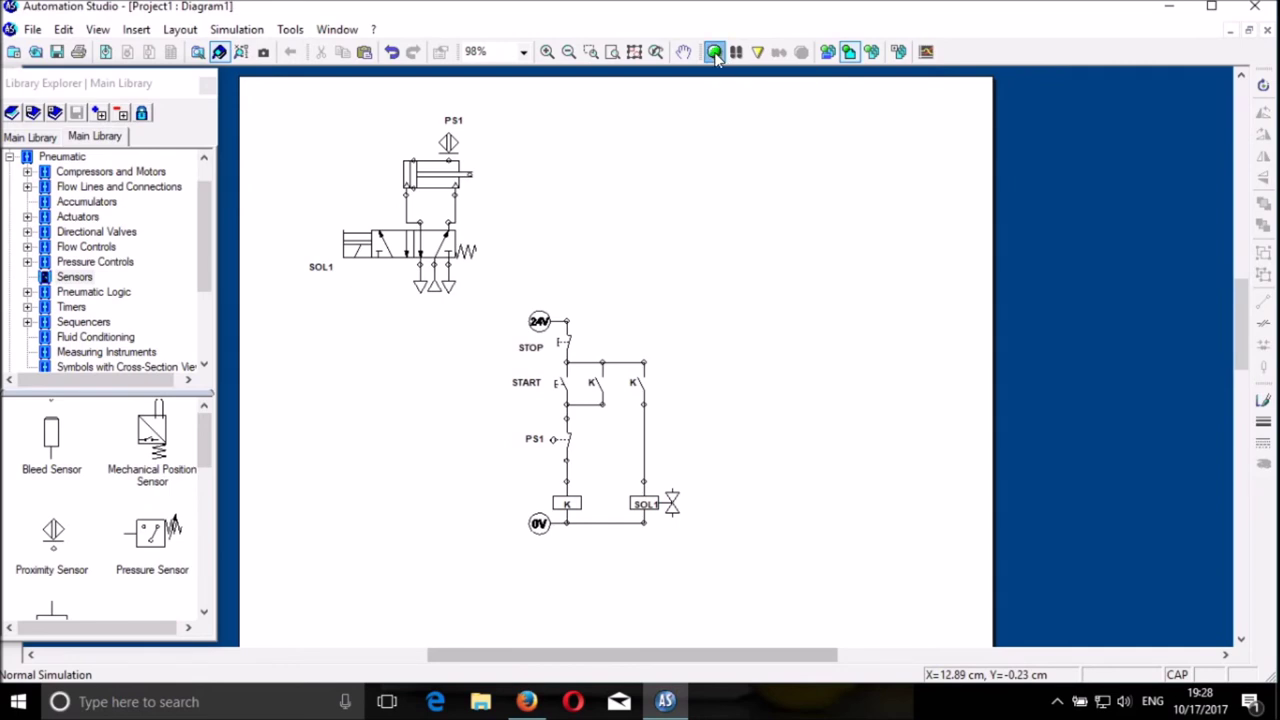
{"action": "left_click", "coordinate": [557, 390]}
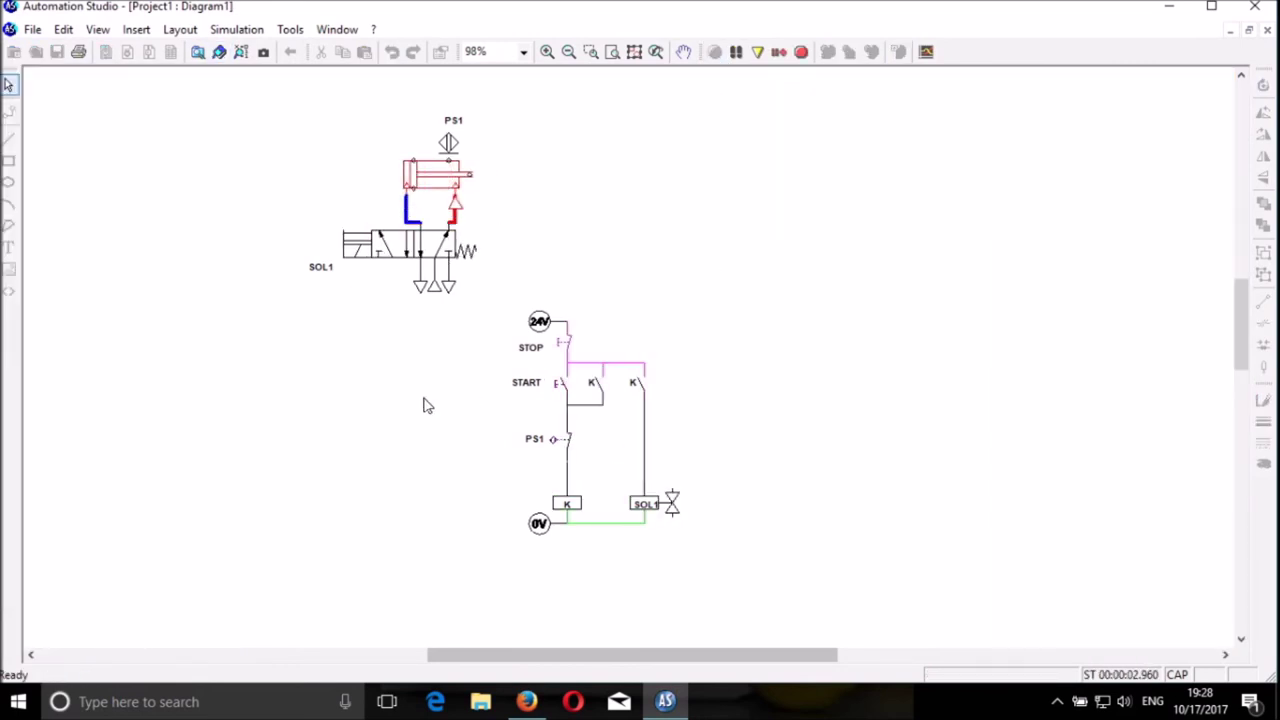
{"action": "left_click", "coordinate": [558, 388]}
{"action": "left_click", "coordinate": [567, 397]}
Step: Open the double-acting cylinder's animation beside the circuit, operate START to watch the stroke, and stop the simulation
{"action": "right_click", "coordinate": [432, 174]}
{"action": "left_click", "coordinate": [502, 196]}
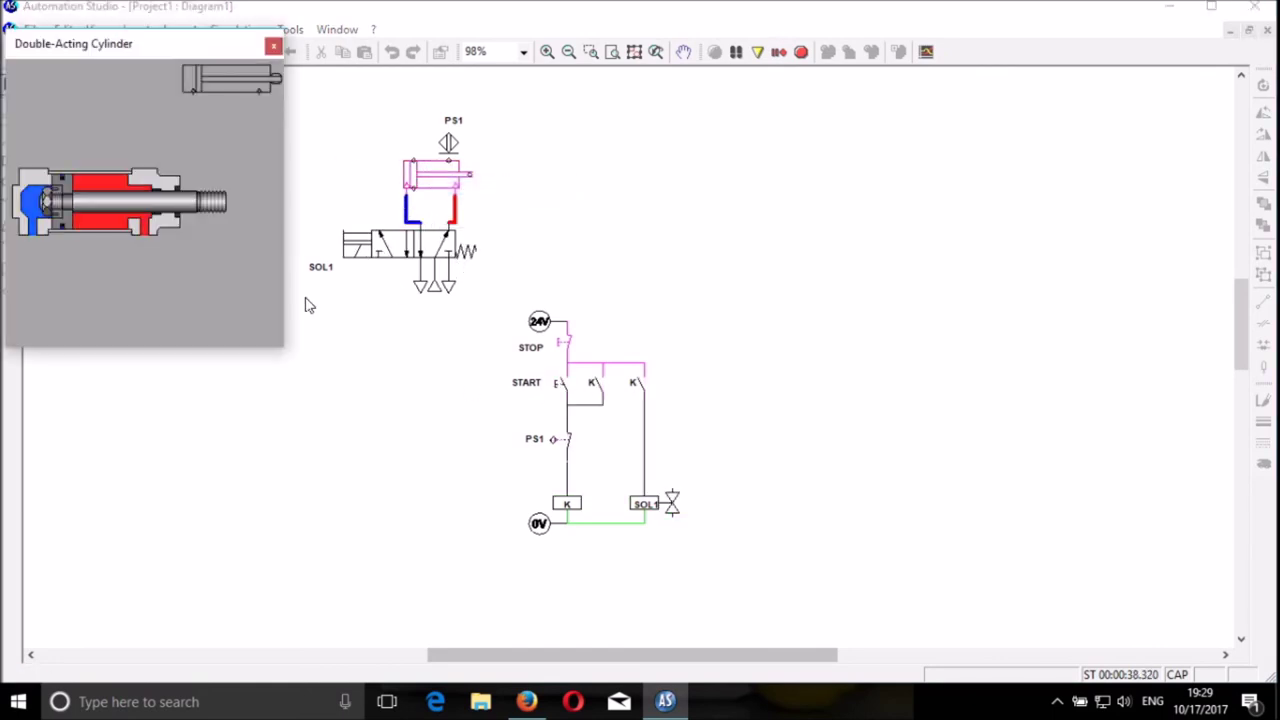
{"action": "left_click_drag", "start_coordinate": [126, 52], "coordinate": [182, 128]}
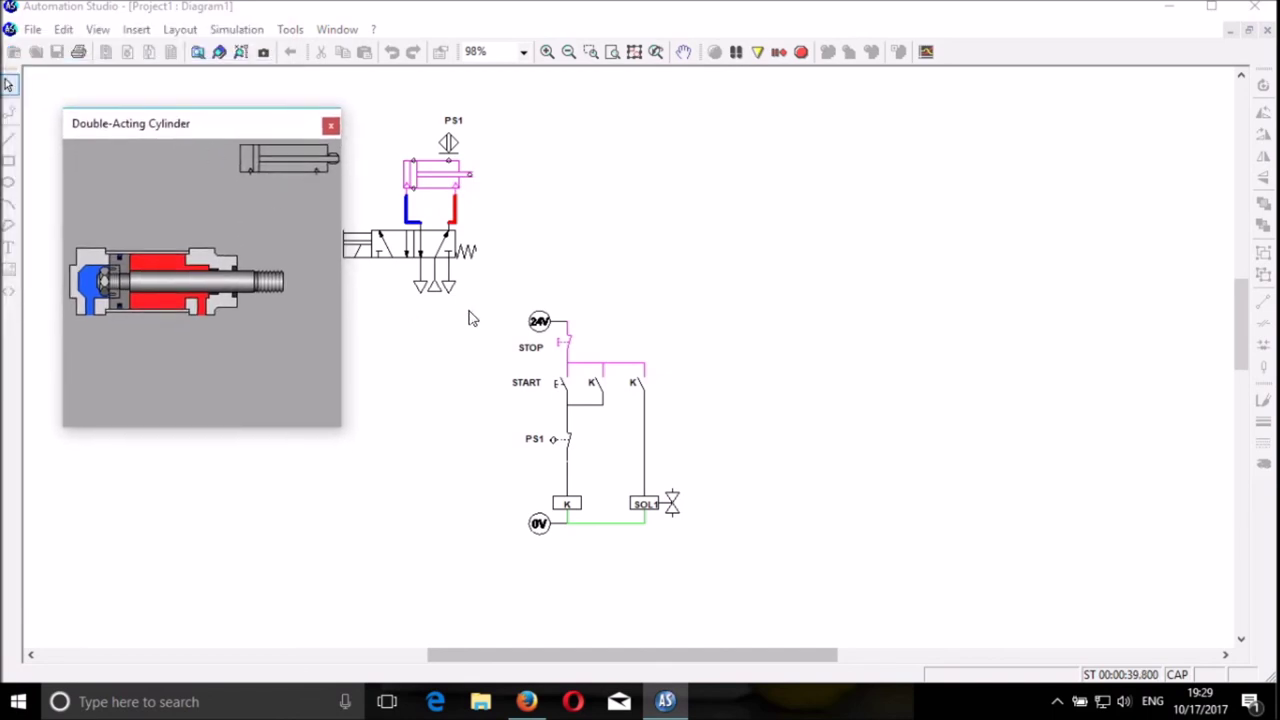
{"action": "left_click", "coordinate": [558, 384]}
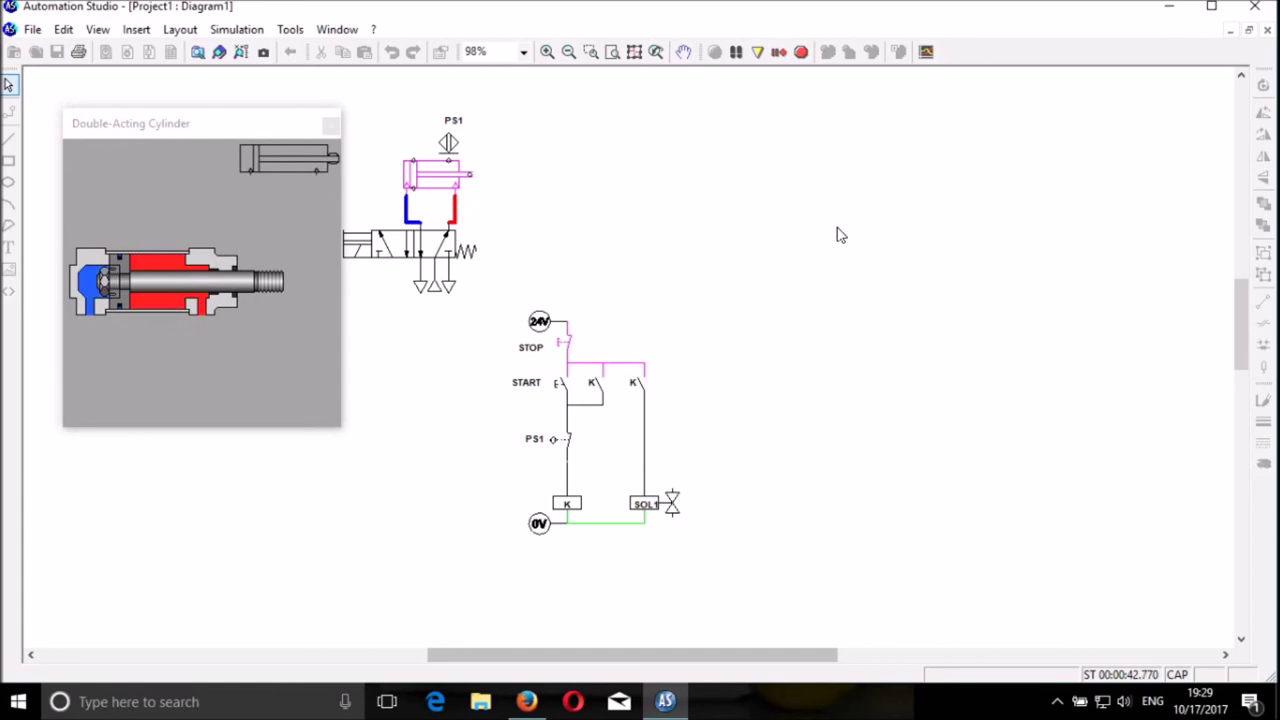
{"action": "left_click", "coordinate": [558, 386]}
{"action": "left_click", "coordinate": [801, 52]}
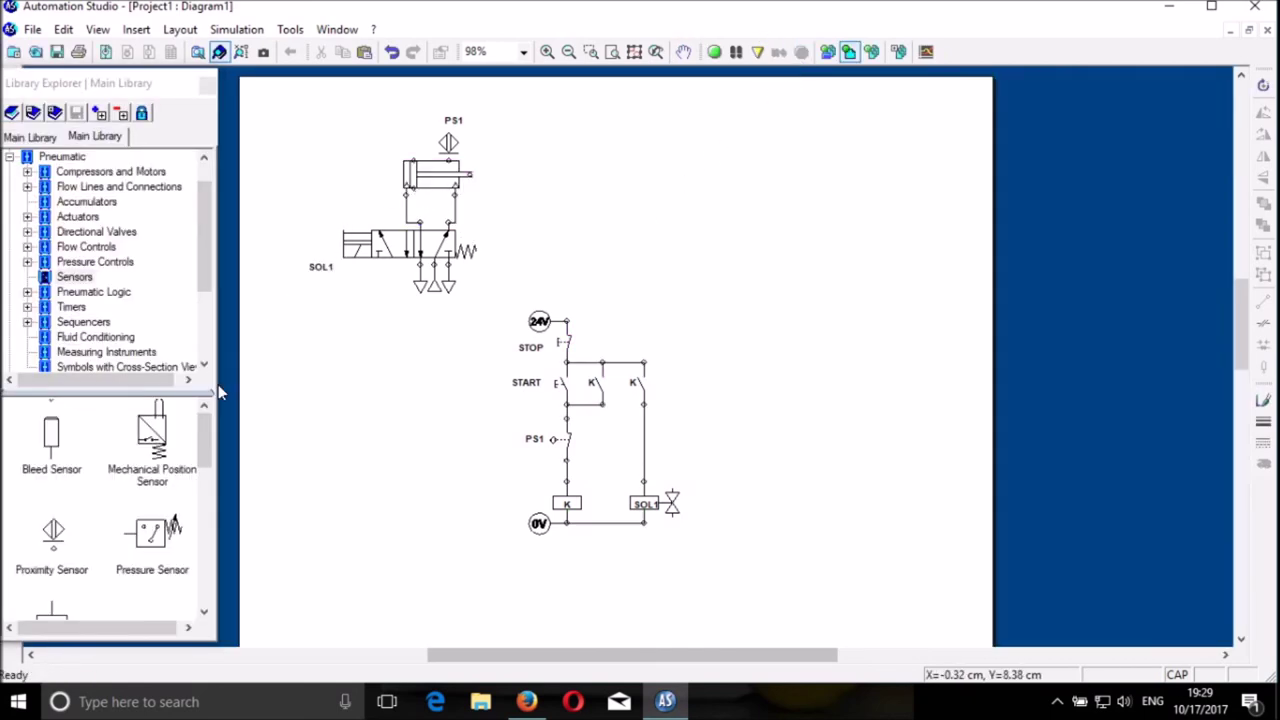
Step: Place a second Proximity Sensor above the rear end of the cylinder and give it the tag name PRS2
{"action": "left_click_drag", "start_coordinate": [53, 535], "coordinate": [418, 150]}
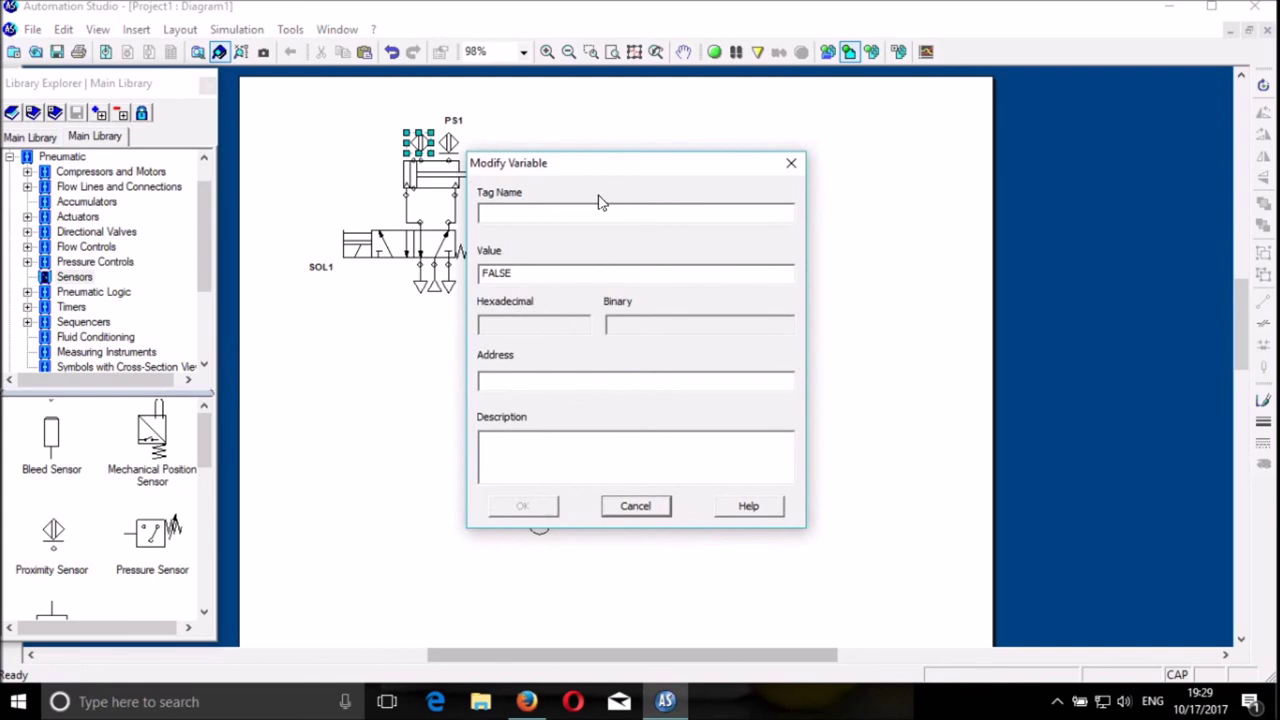
{"action": "type", "text": "PRS2"}
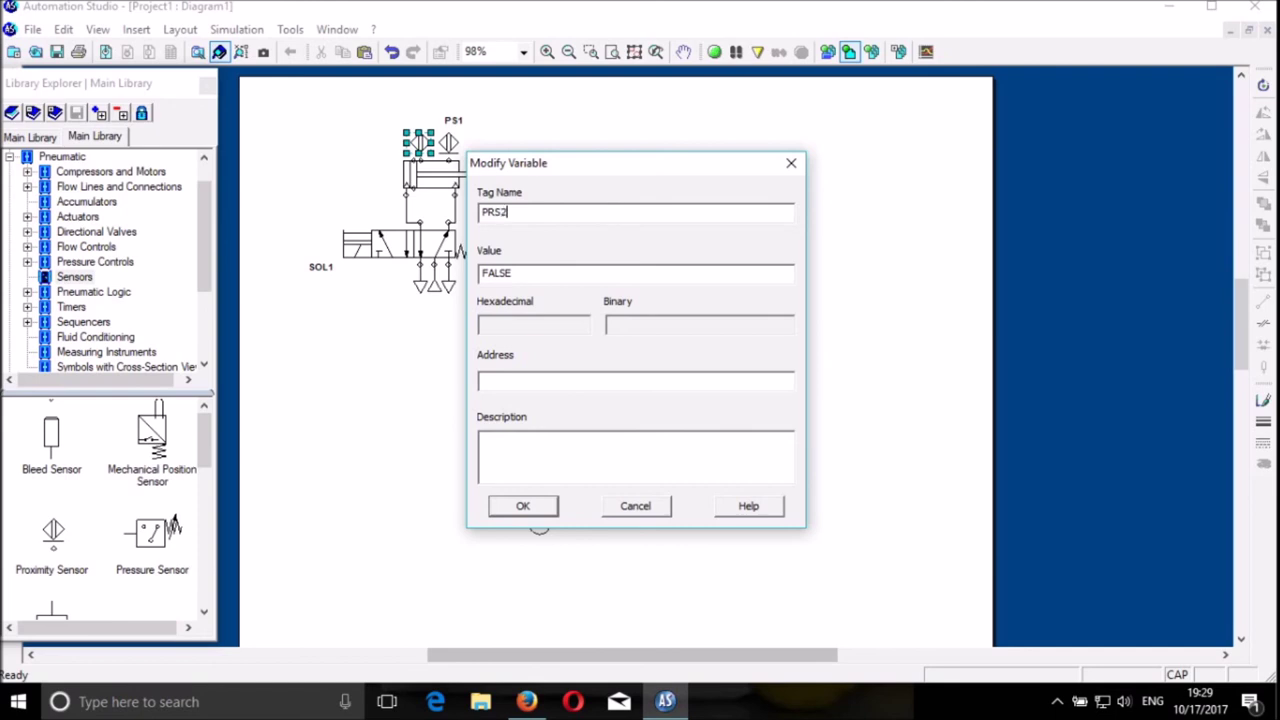
{"action": "key", "text": "Return"}
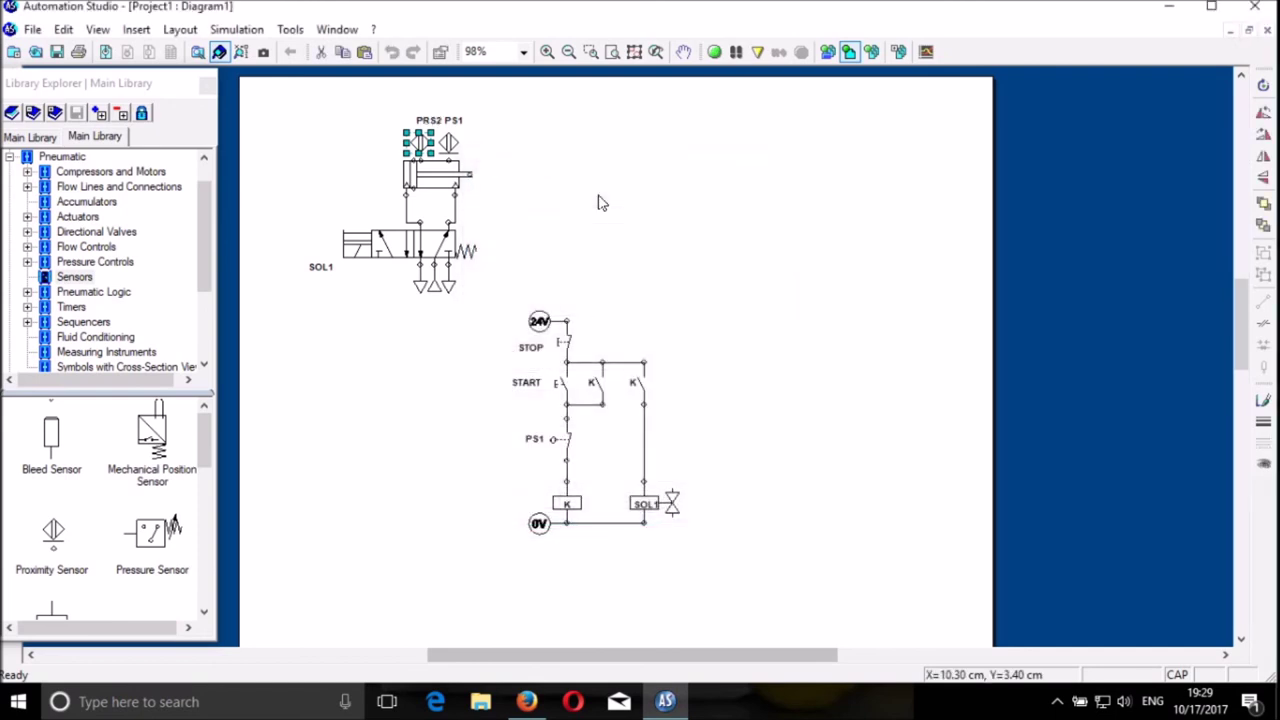
{"action": "left_click", "coordinate": [612, 200]}
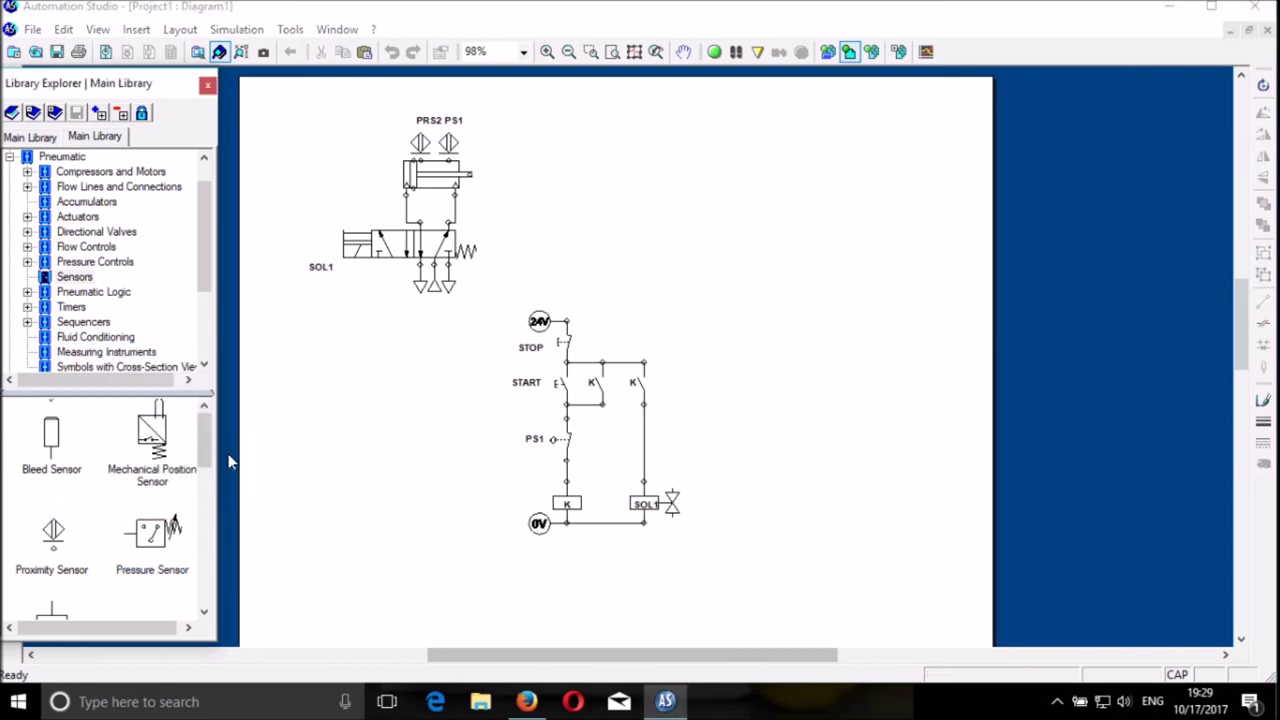
Step: Place a Proximity Switch Normally Open from the IEC electrical library between the two K contacts, joined to the upper line
{"action": "left_click", "coordinate": [52, 535]}
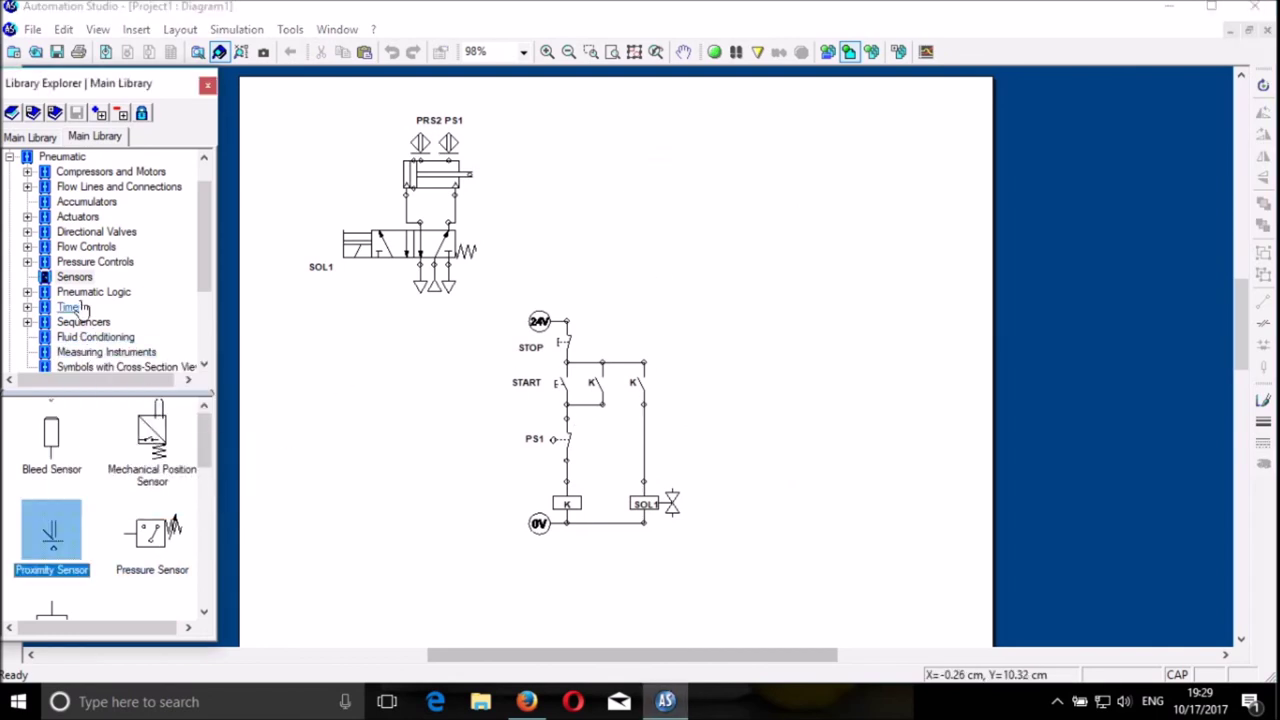
{"action": "left_click", "coordinate": [7, 158]}
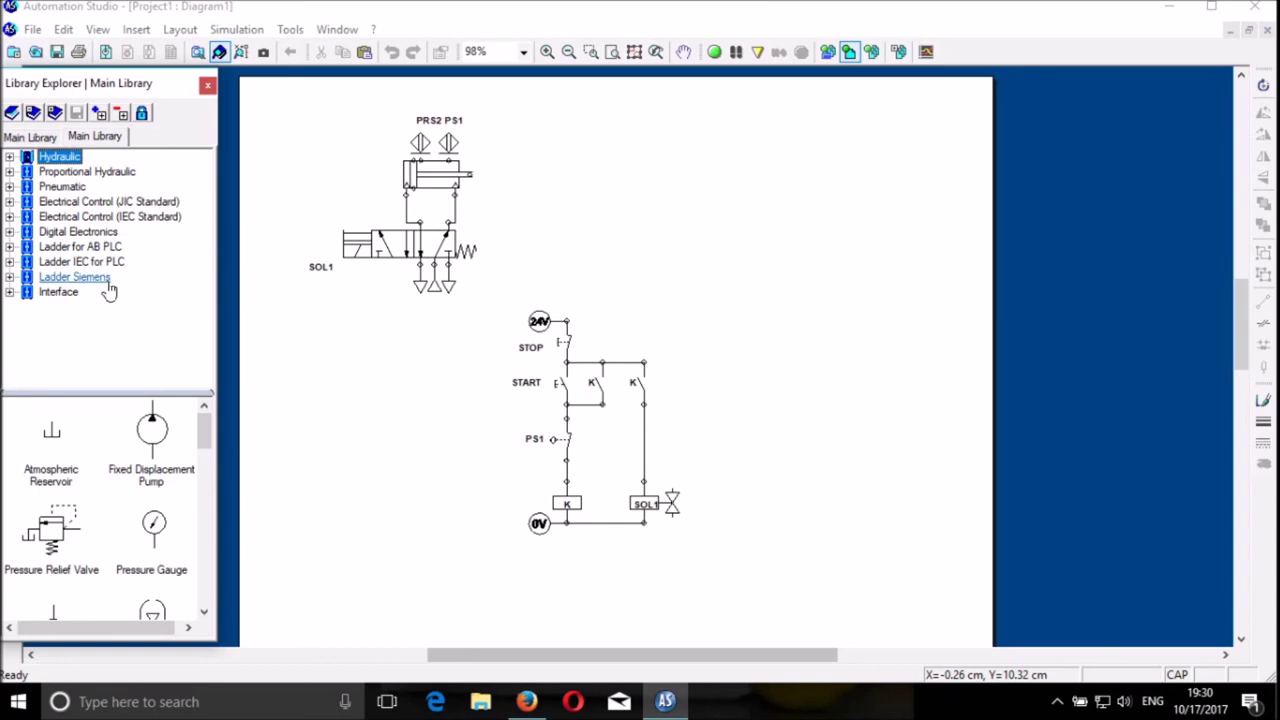
{"action": "left_click", "coordinate": [71, 189]}
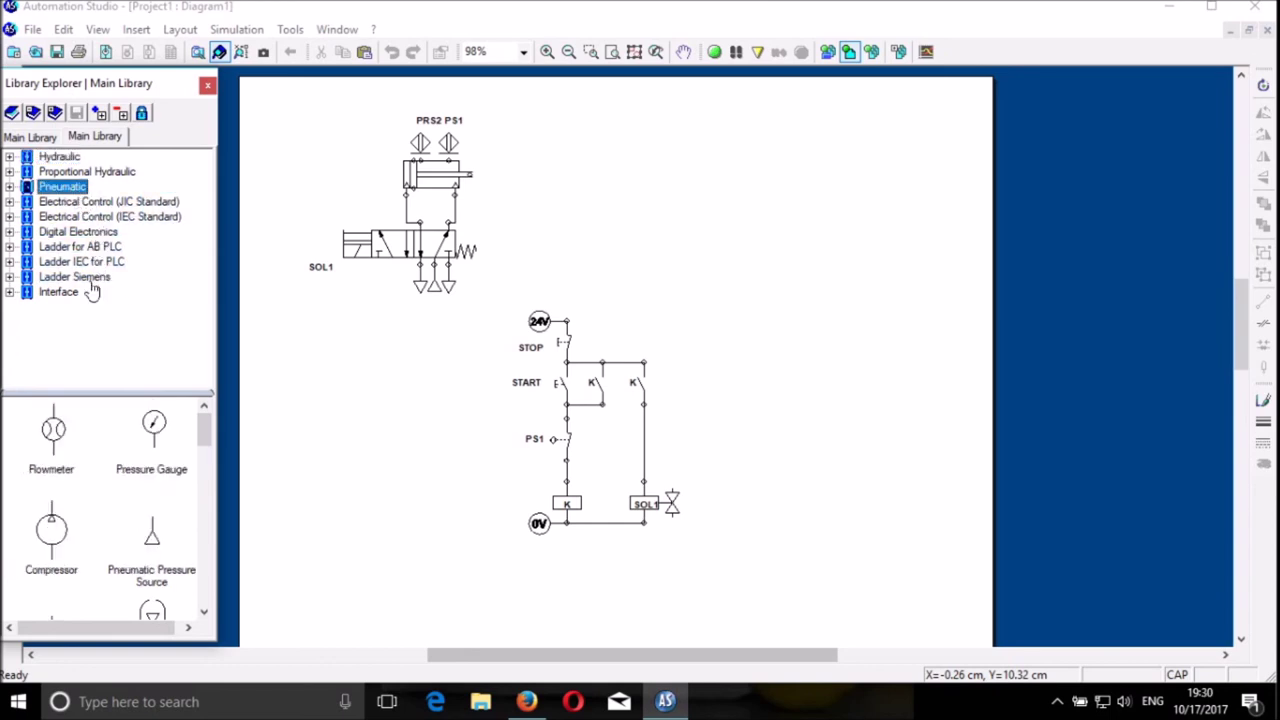
{"action": "left_click", "coordinate": [62, 217]}
{"action": "scroll", "coordinate": [150, 475], "scroll_direction": "down", "scroll_amount": 5}
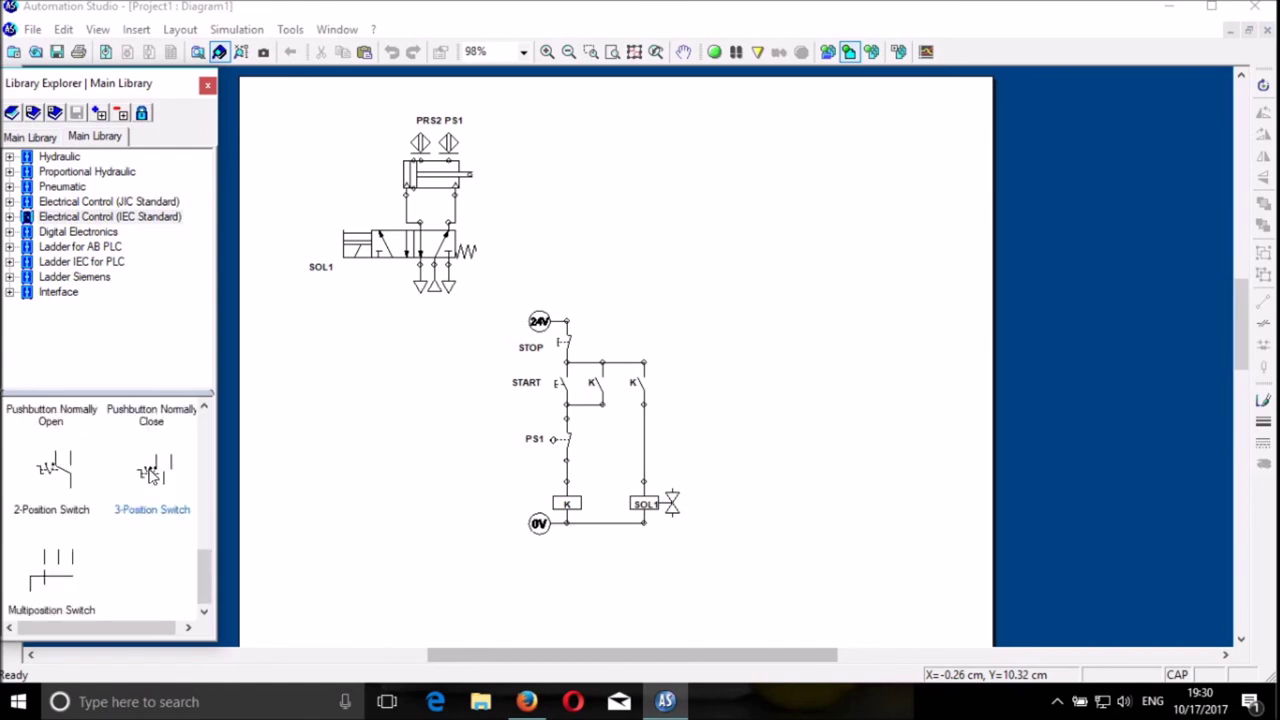
{"action": "scroll", "coordinate": [155, 480], "scroll_direction": "up", "scroll_amount": 2}
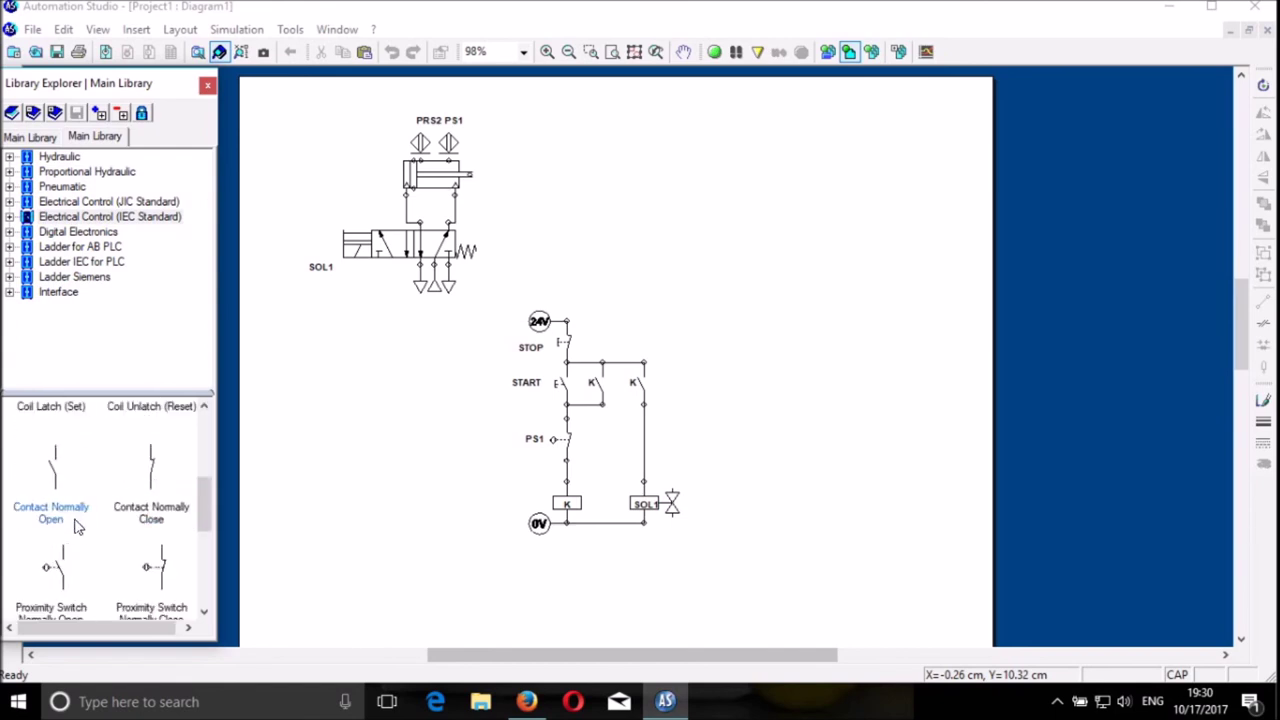
{"action": "scroll", "coordinate": [200, 525], "scroll_direction": "down", "scroll_amount": 1}
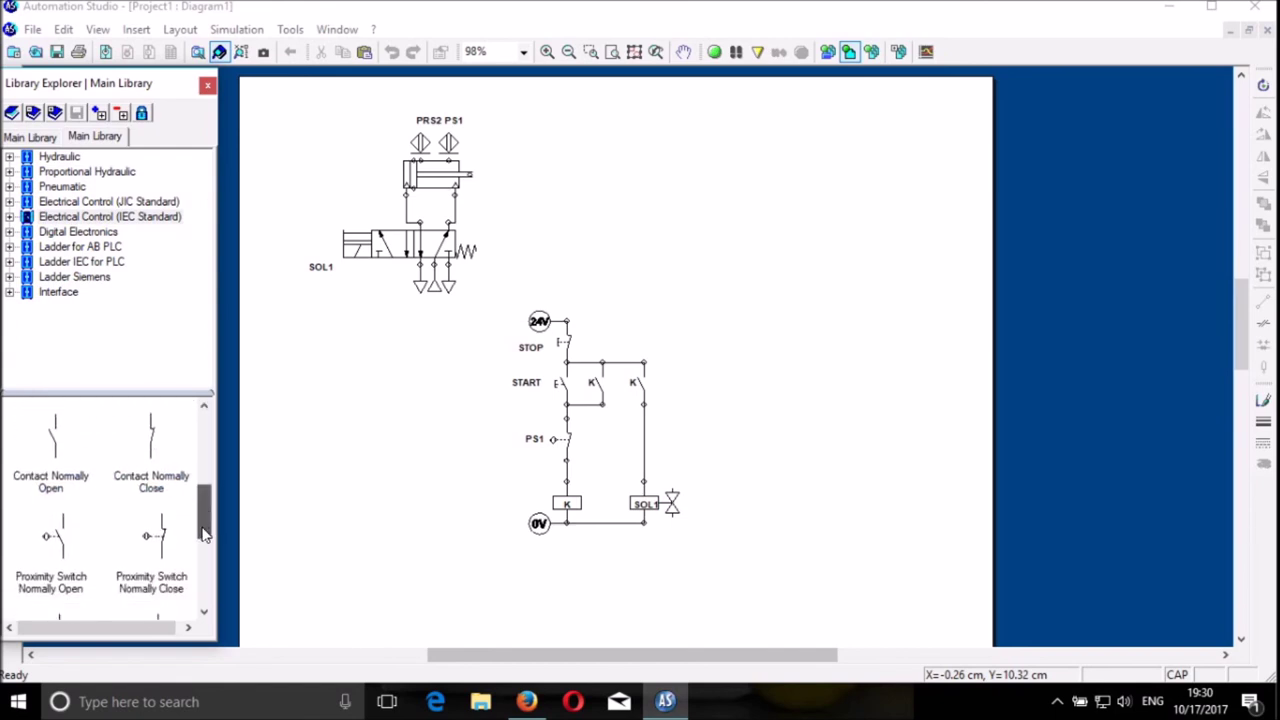
{"action": "left_click_drag", "start_coordinate": [50, 528], "coordinate": [621, 396]}
{"action": "left_click", "coordinate": [650, 437]}
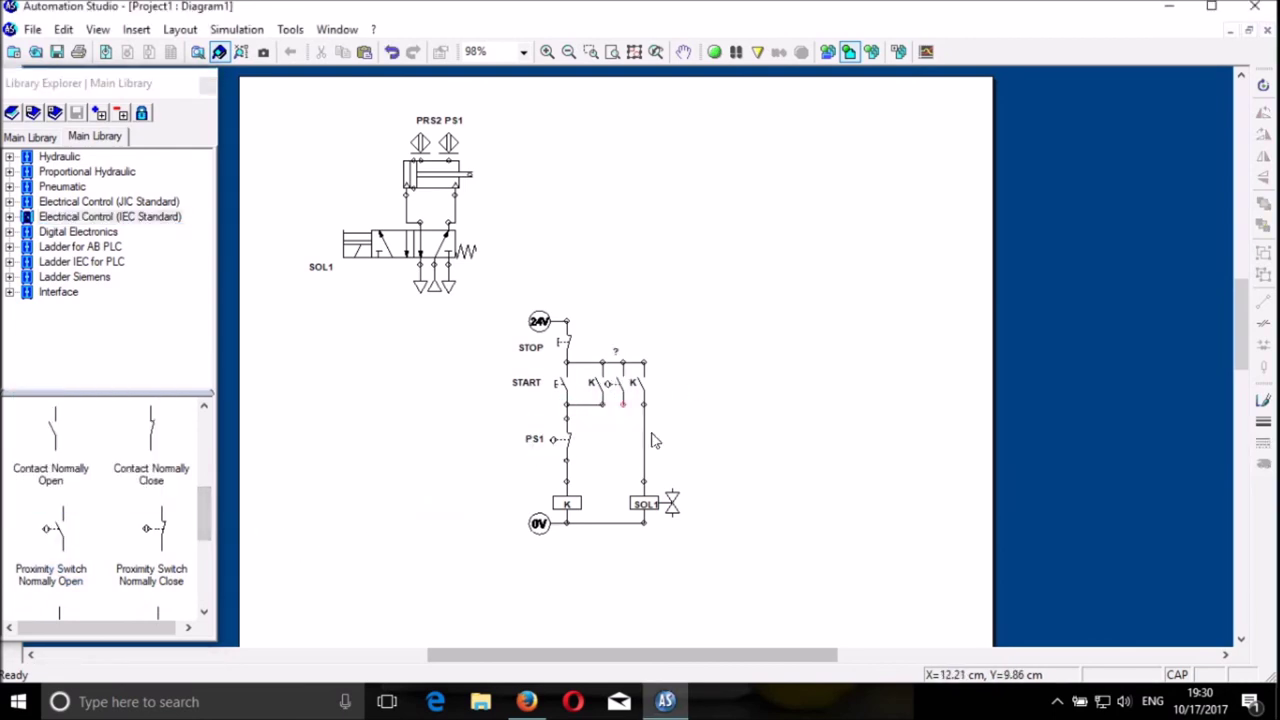
Step: Link the normally open proximity switch to the PRS2 tag and wire its lower end to the adjacent K contact's lower end
{"action": "double_click", "coordinate": [617, 389]}
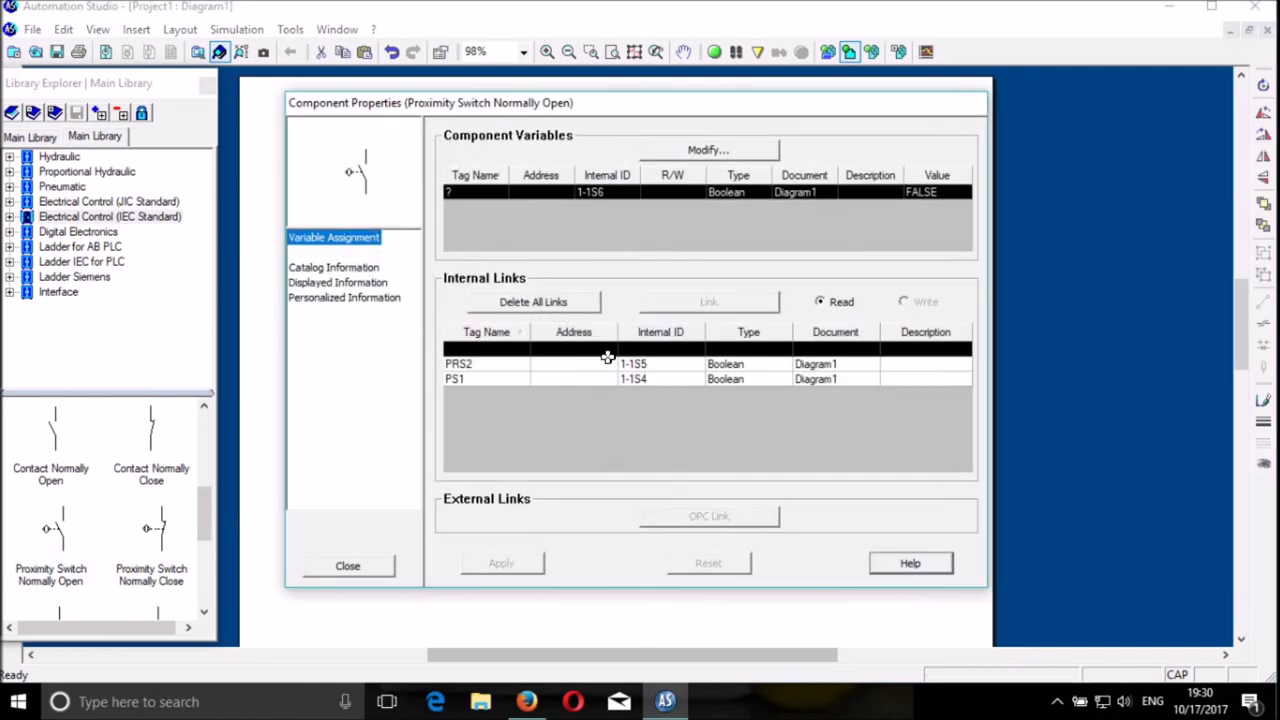
{"action": "left_click", "coordinate": [490, 368]}
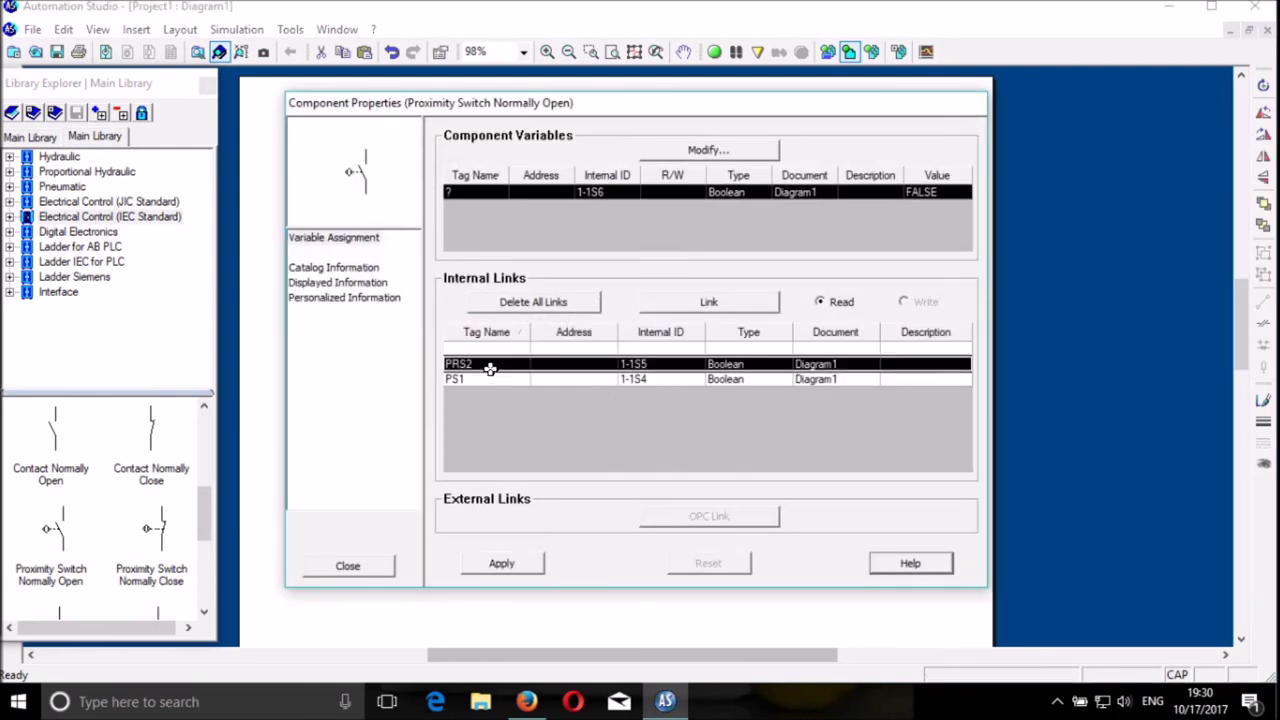
{"action": "left_click", "coordinate": [703, 310]}
{"action": "left_click", "coordinate": [348, 566]}
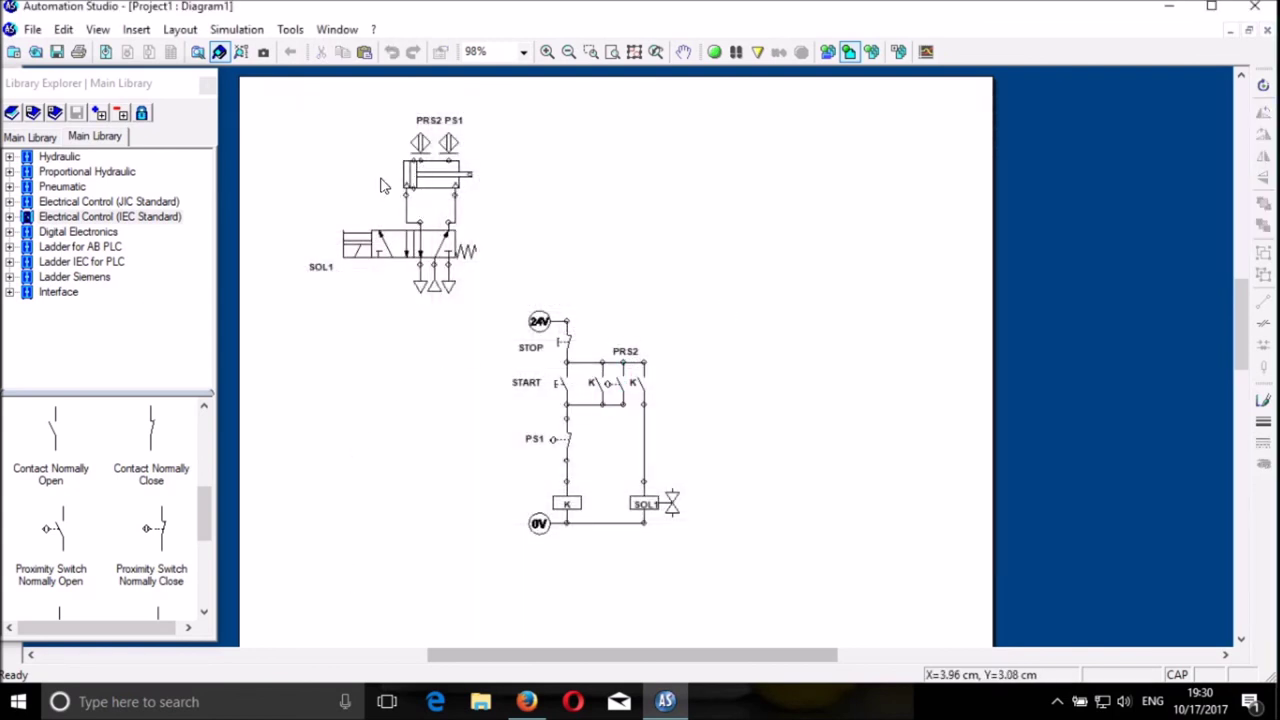
Step: Simulate the circuit with both proximity sensors and operate START to cycle the cylinder out and back
{"action": "left_click", "coordinate": [714, 51]}
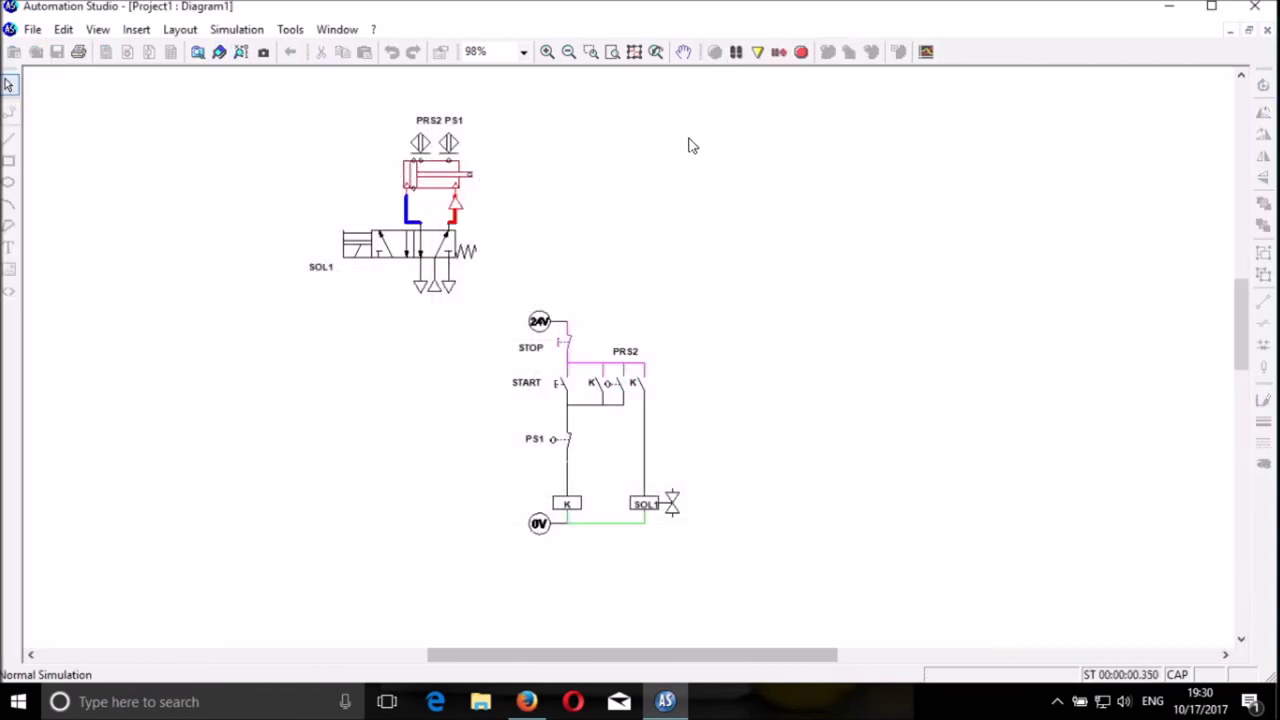
{"action": "left_click", "coordinate": [558, 390]}
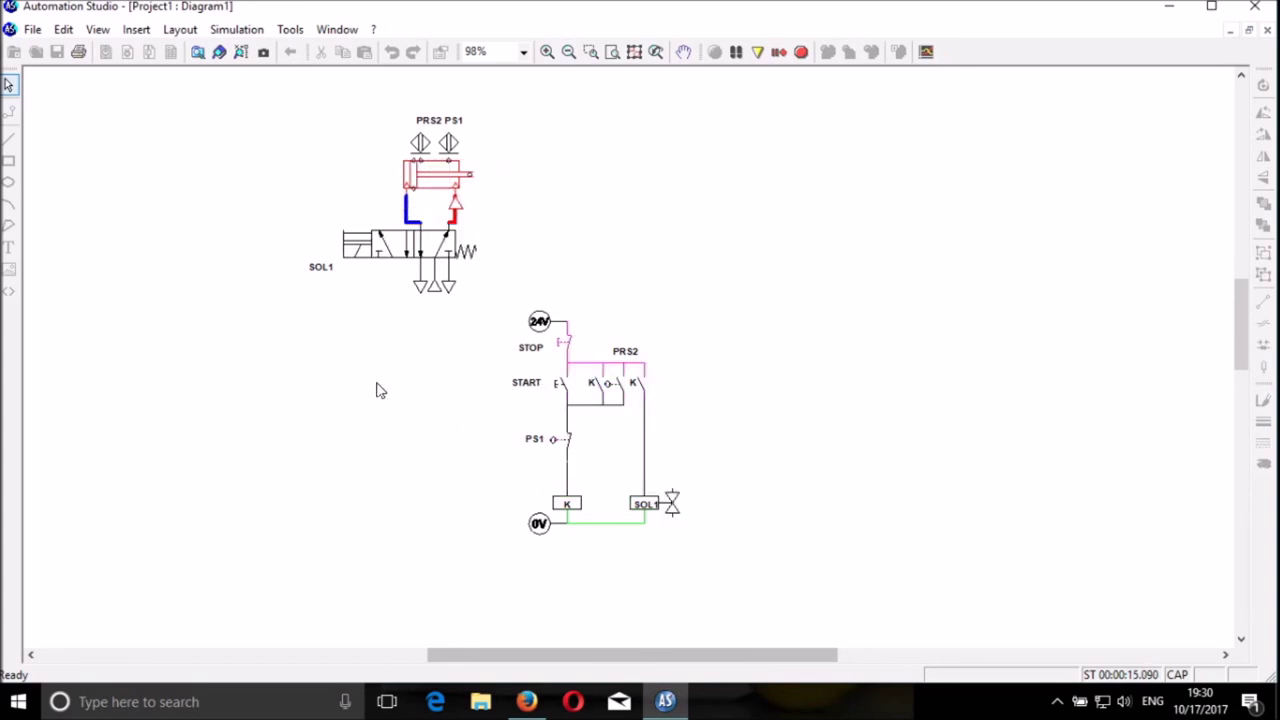
{"action": "left_click", "coordinate": [563, 392]}
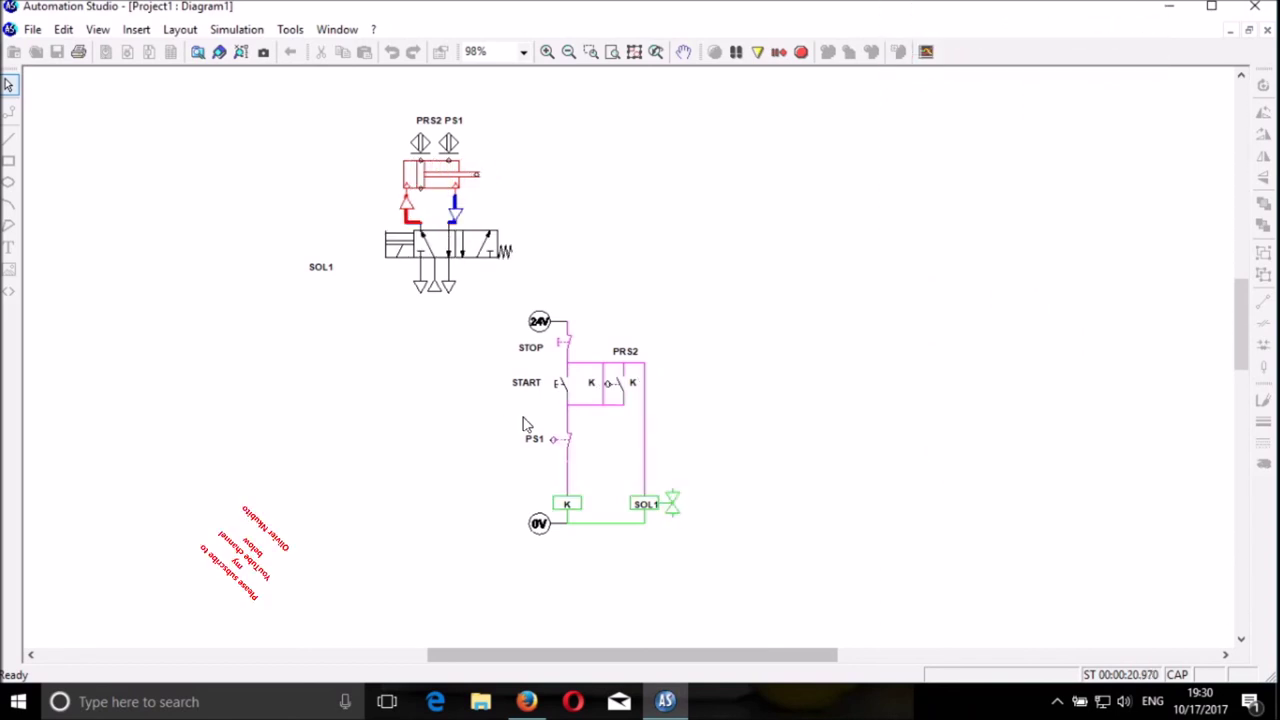
{"action": "left_click", "coordinate": [567, 348]}
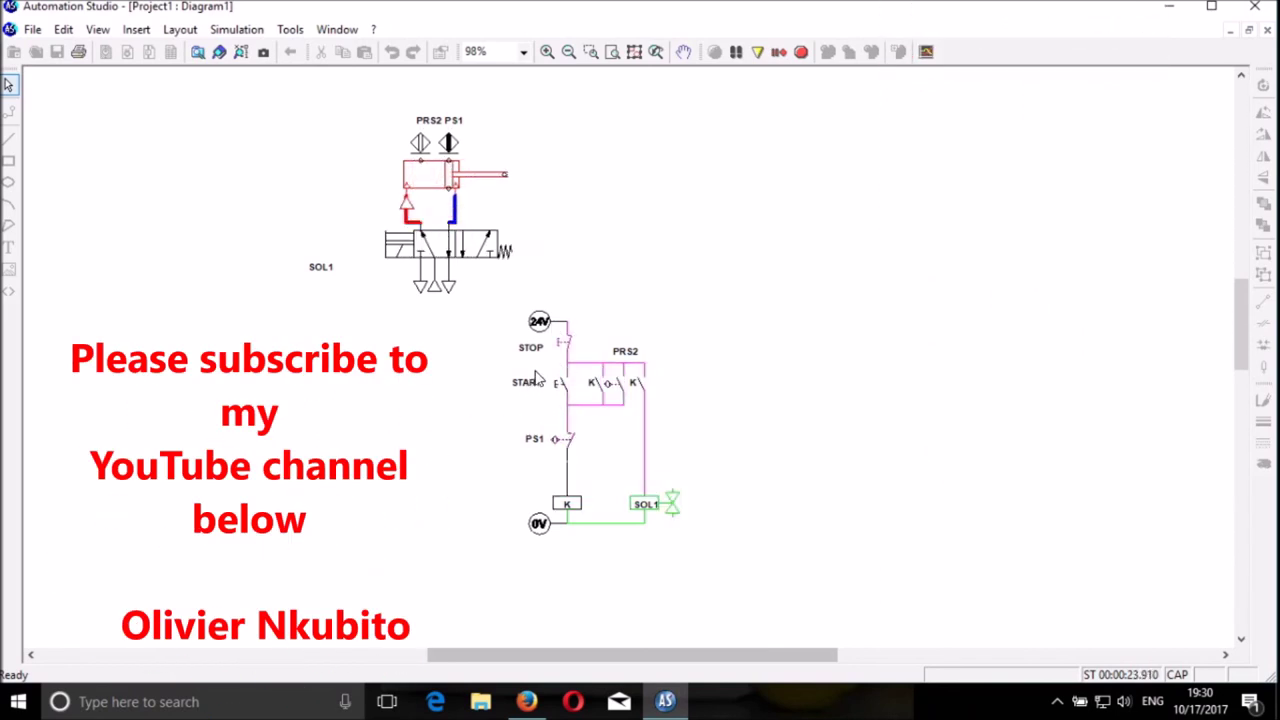
{"action": "left_click", "coordinate": [567, 348]}
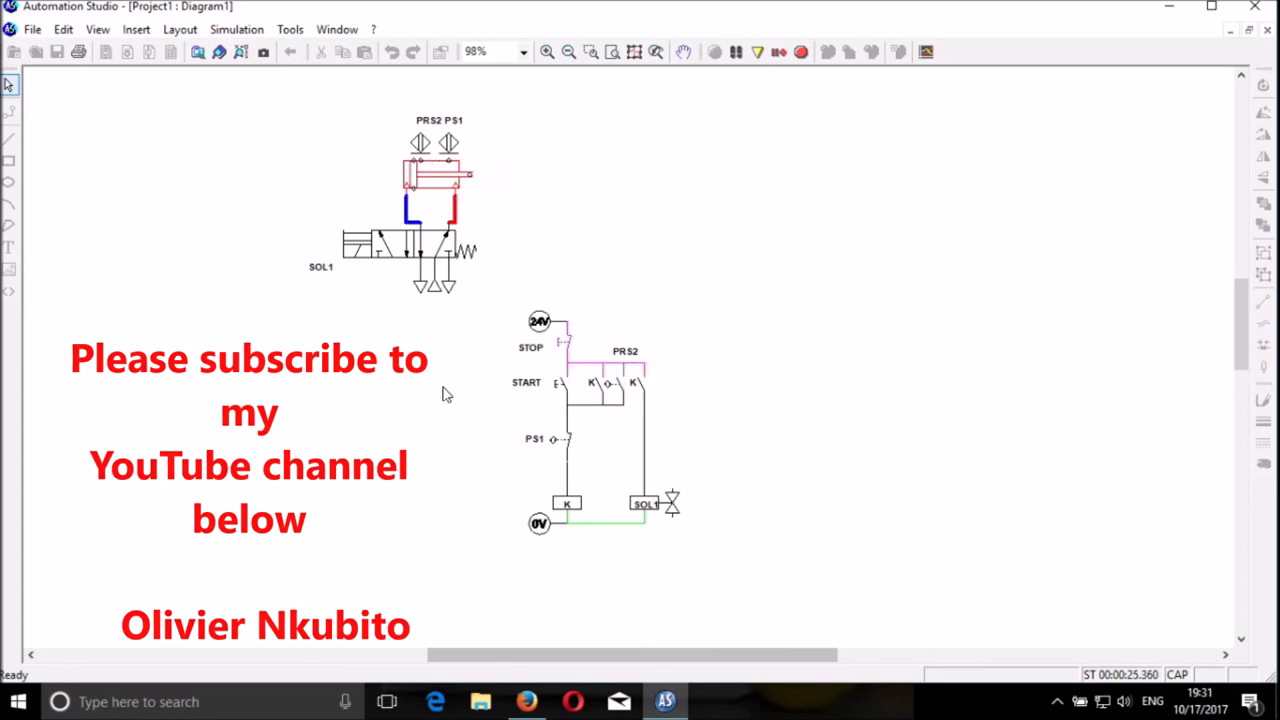